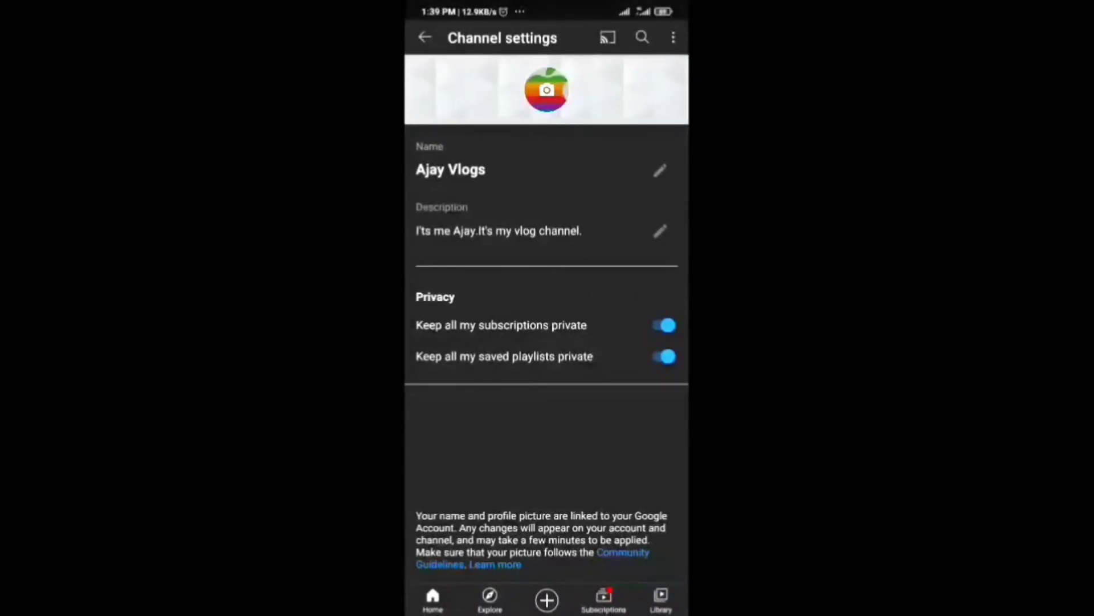
Step: Leave Channel settings and return to the channel page, now showing the rainbow apple profile picture
drag(687, 342, 572, 376)
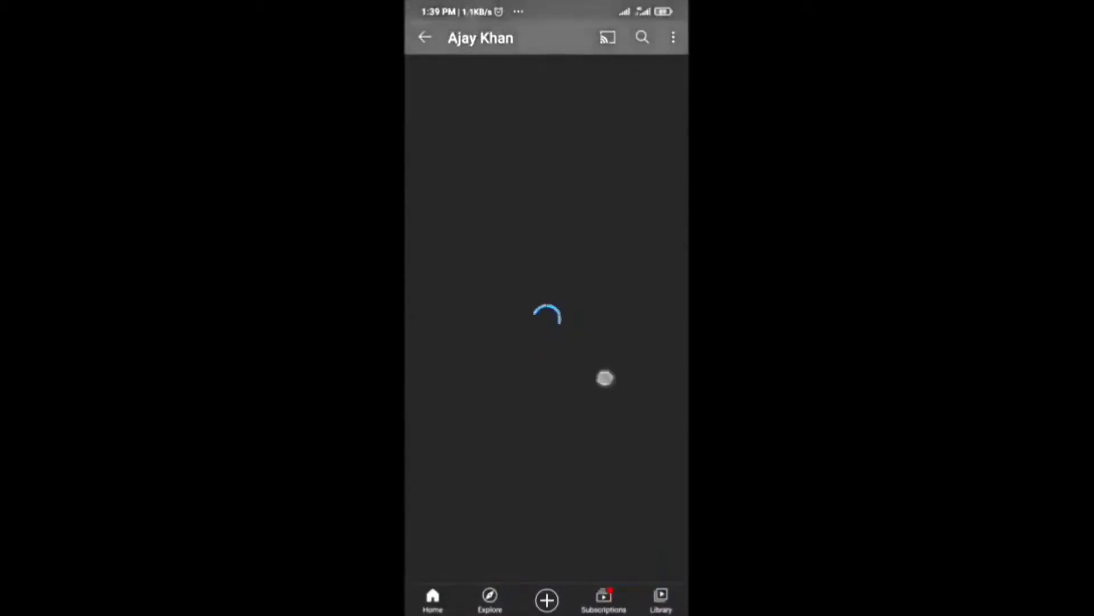
drag(610, 427, 590, 474)
drag(605, 388, 606, 354)
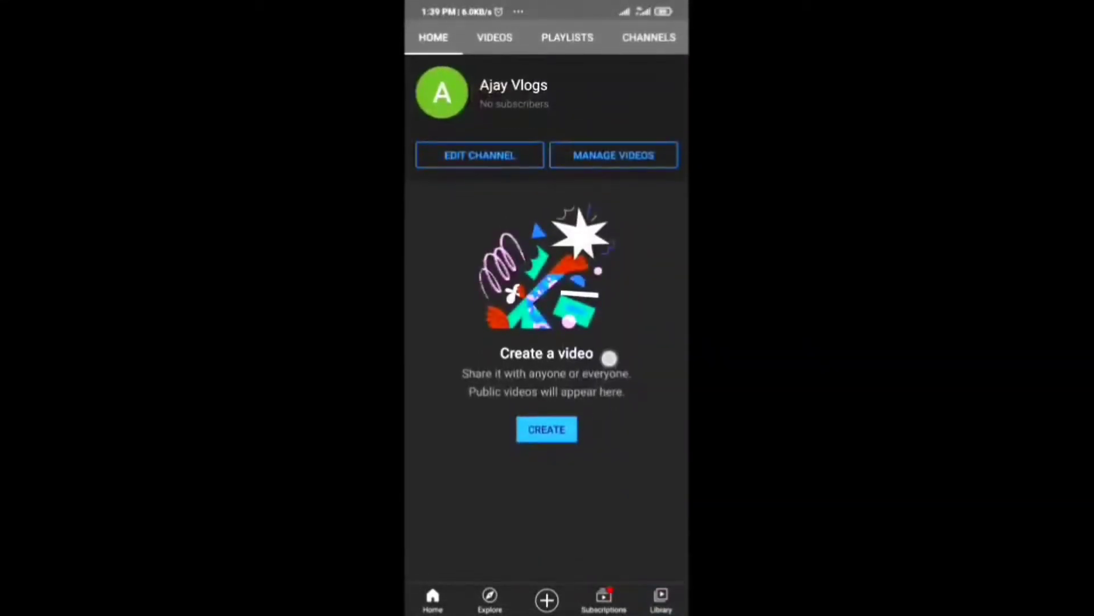
click(614, 154)
drag(687, 337, 615, 336)
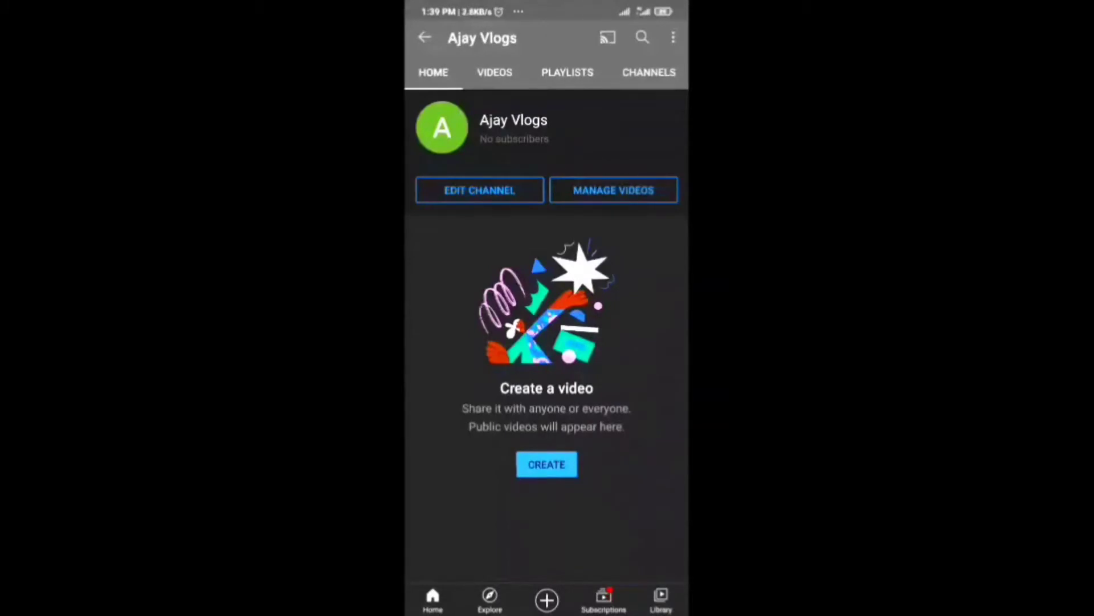
drag(623, 428, 594, 500)
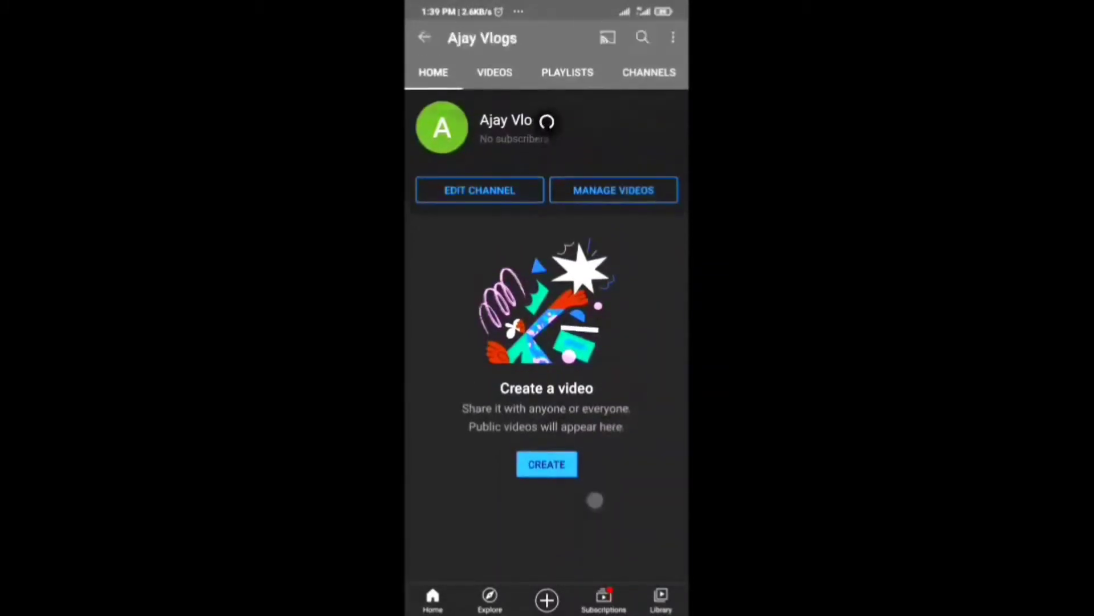
drag(586, 600, 580, 479)
click(625, 388)
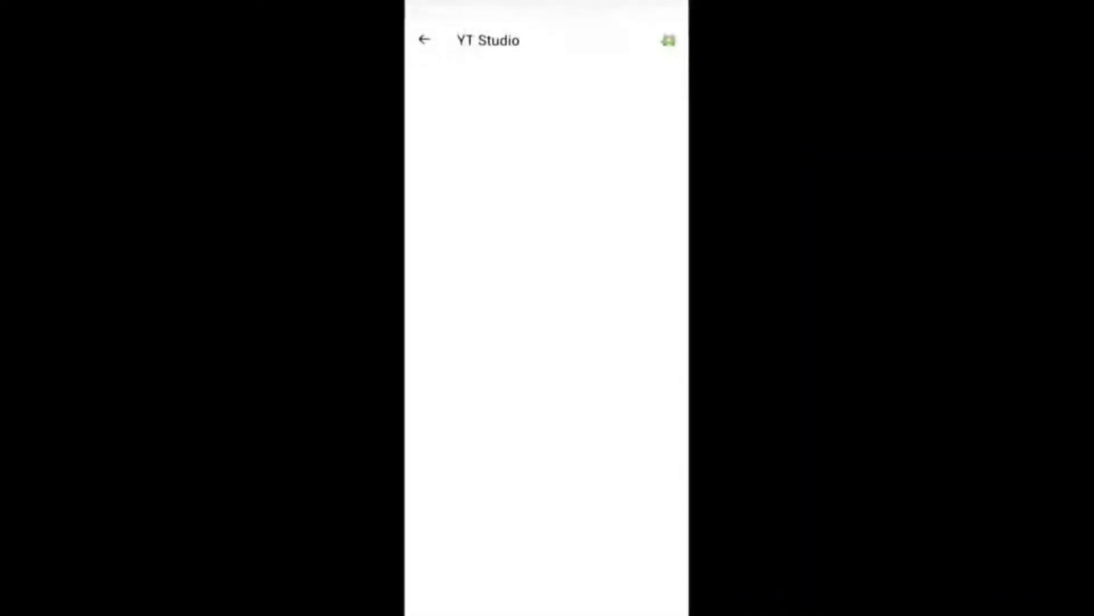
drag(547, 611, 547, 399)
click(618, 438)
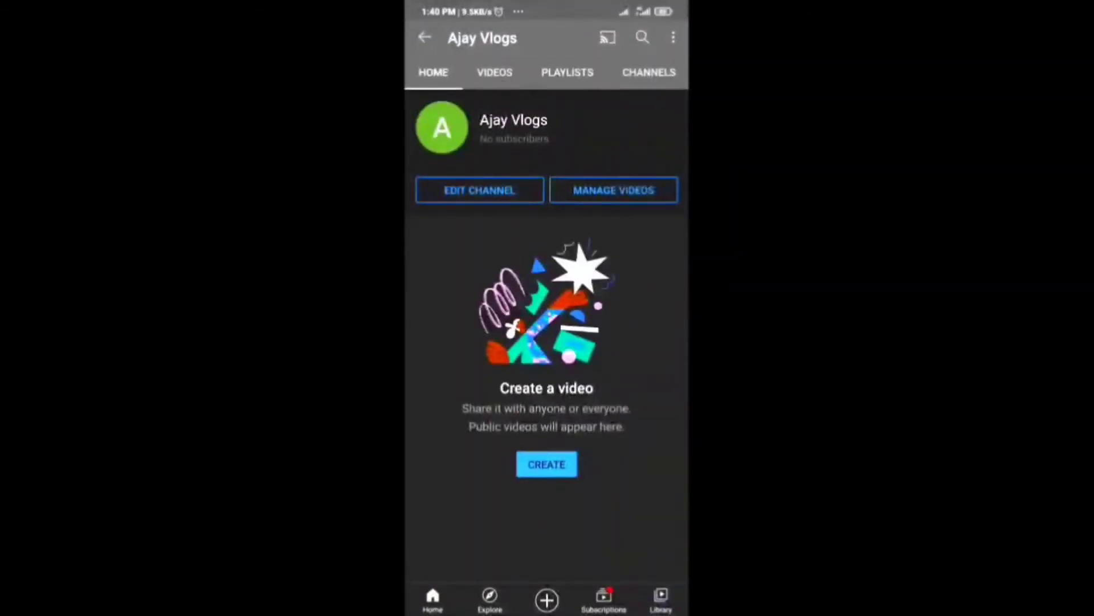
drag(638, 413, 473, 416)
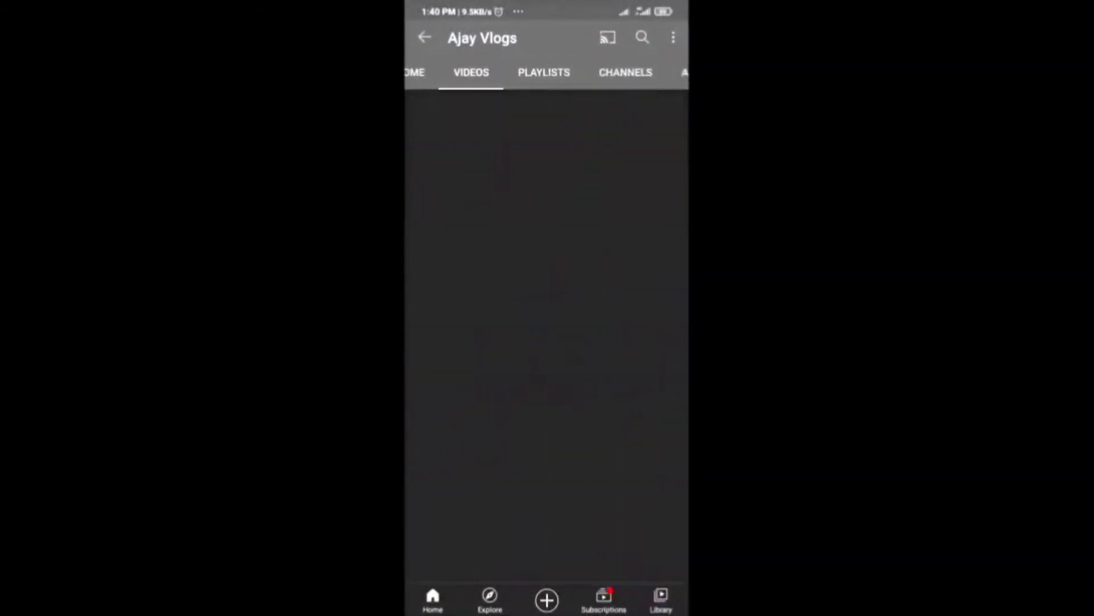
drag(578, 446, 531, 428)
mouse_move(641, 424)
mouse_down()
mouse_move(572, 428)
mouse_move(650, 425)
mouse_up()
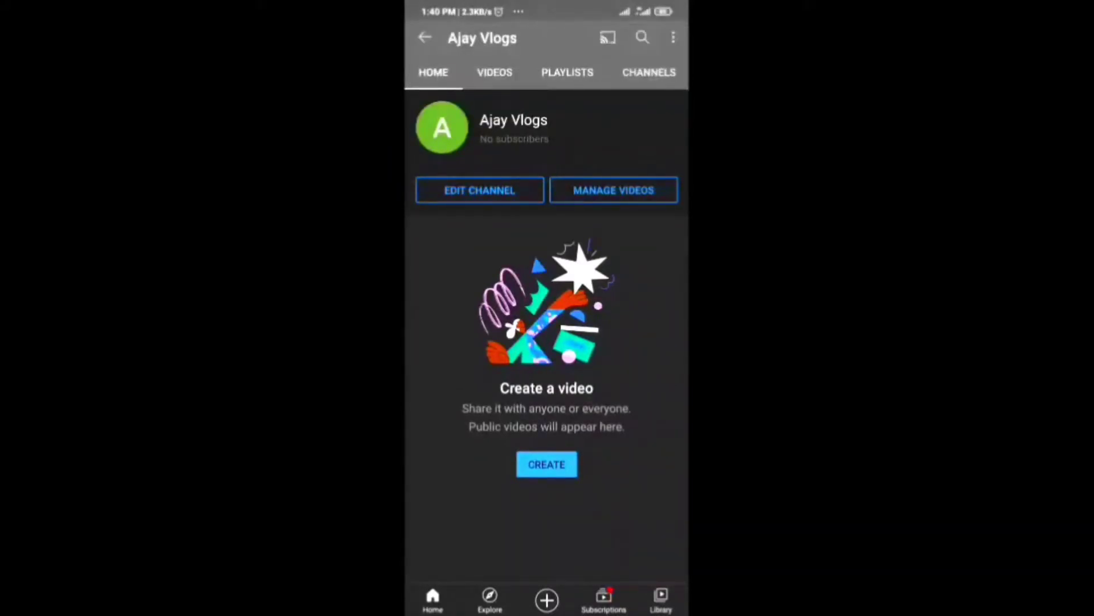
drag(644, 433, 579, 433)
drag(499, 440, 638, 439)
drag(484, 354, 485, 399)
mouse_move(621, 447)
mouse_down()
mouse_move(501, 442)
mouse_move(644, 428)
mouse_move(576, 415)
mouse_move(519, 427)
mouse_move(638, 432)
mouse_up()
click(619, 399)
drag(611, 457, 655, 444)
drag(569, 419, 513, 429)
mouse_move(610, 433)
mouse_down()
mouse_move(513, 433)
mouse_move(620, 425)
mouse_up()
drag(528, 439, 627, 439)
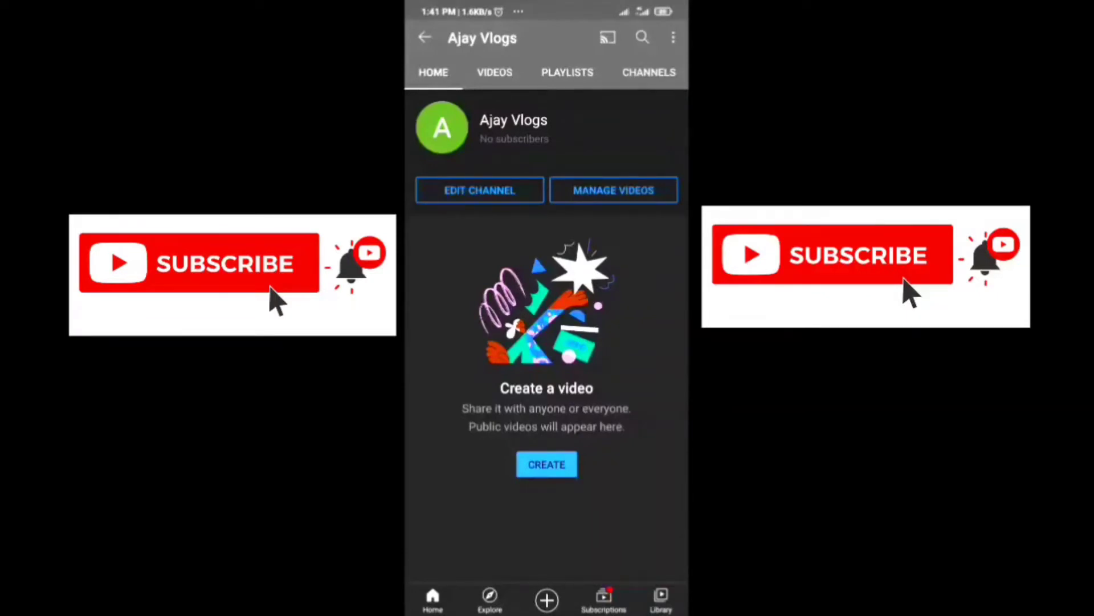
Step: Pull down the notification shade, then scroll Technical ABD's home page to All Playlists and My Channel
drag(476, 5, 479, 285)
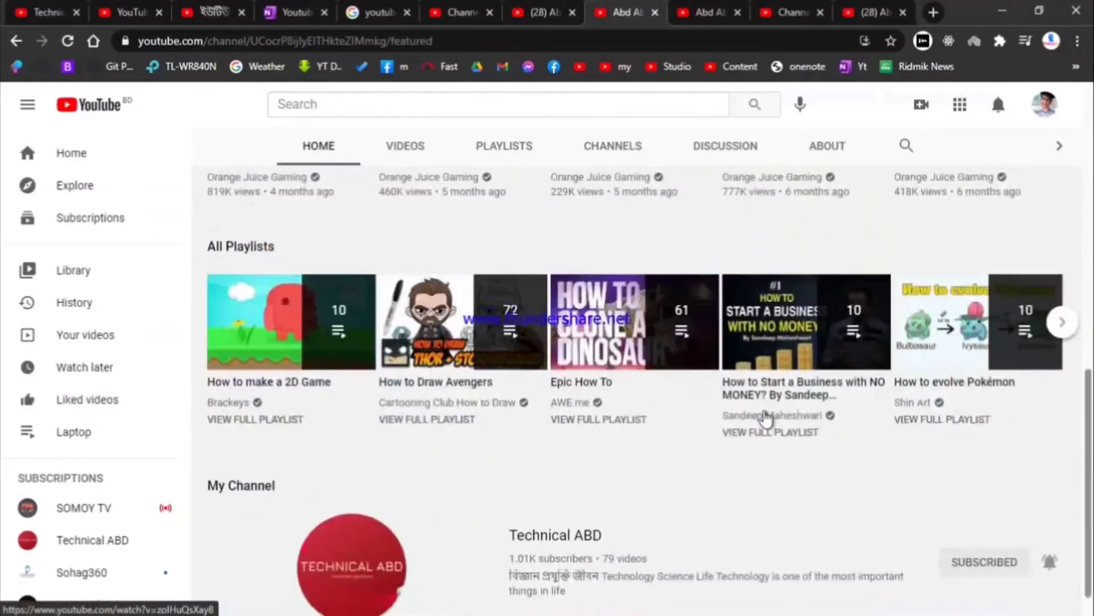
scroll(766, 418, down, 1)
scroll(767, 419, up, 11)
scroll(766, 419, down, 11)
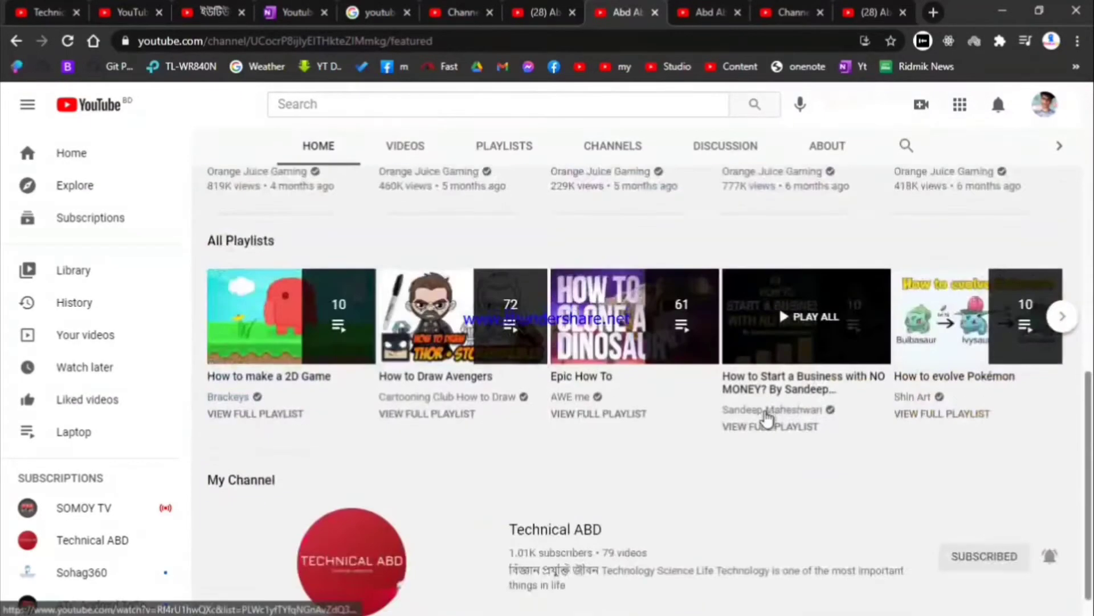
scroll(741, 439, down, 1)
scroll(708, 373, up, 7)
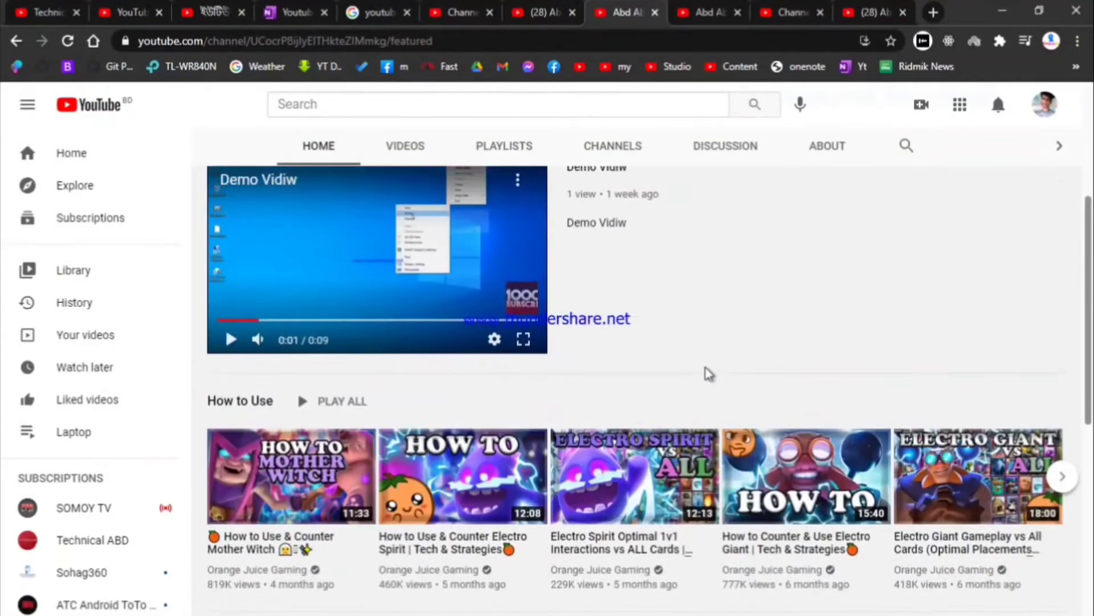
scroll(730, 359, up, 4)
scroll(795, 275, down, 7)
scroll(798, 285, down, 5)
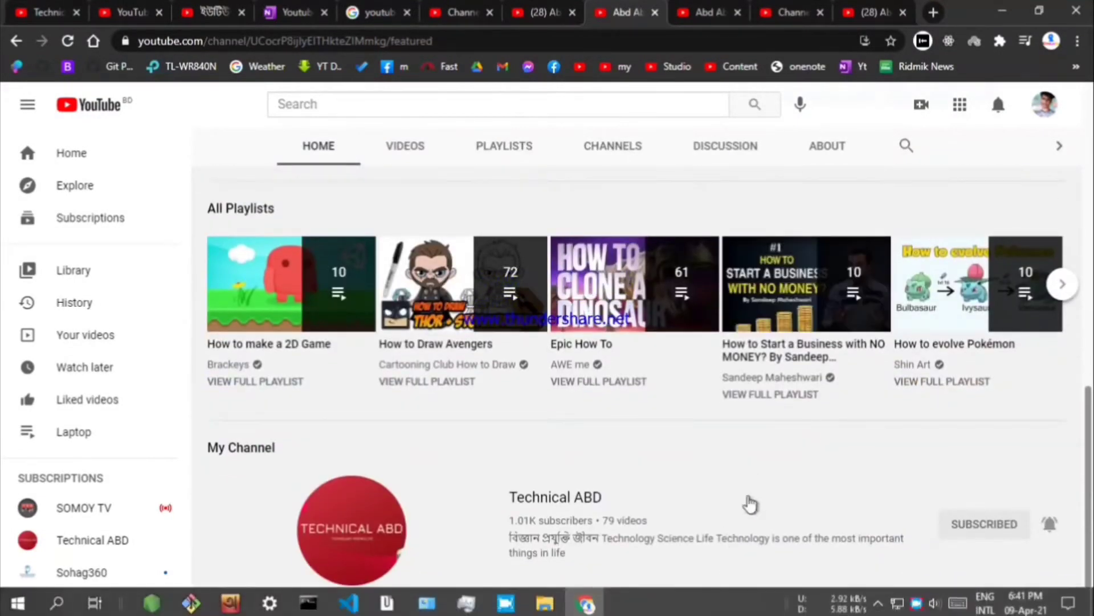
scroll(741, 507, up, 10)
scroll(764, 482, down, 10)
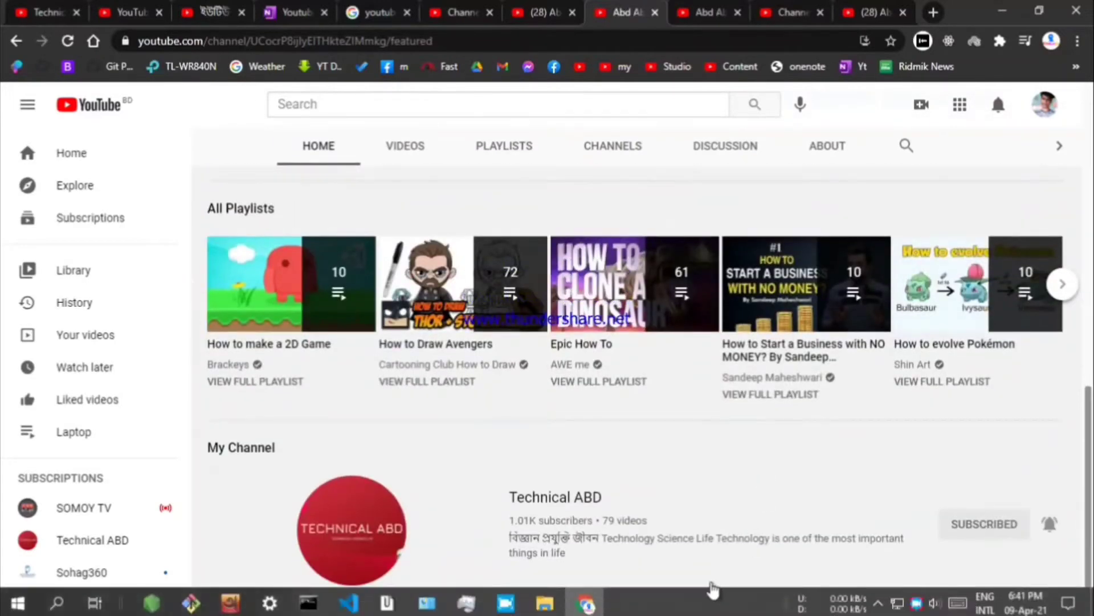
Step: Stop the screen recording from the recorder's taskbar options
mouse_move(587, 606)
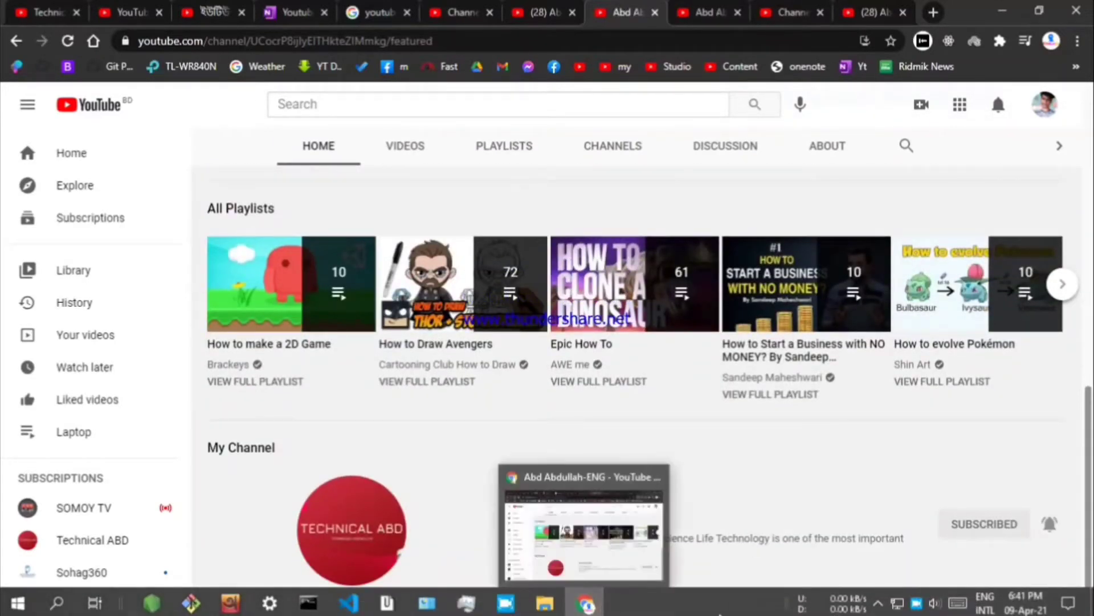
click(915, 603)
right_click(915, 603)
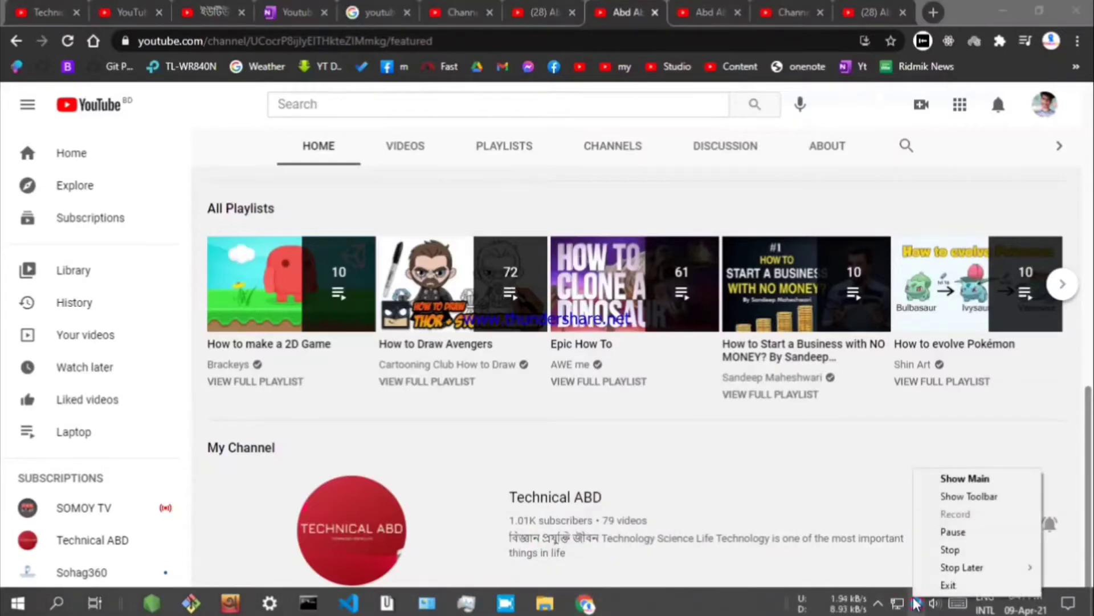
click(937, 550)
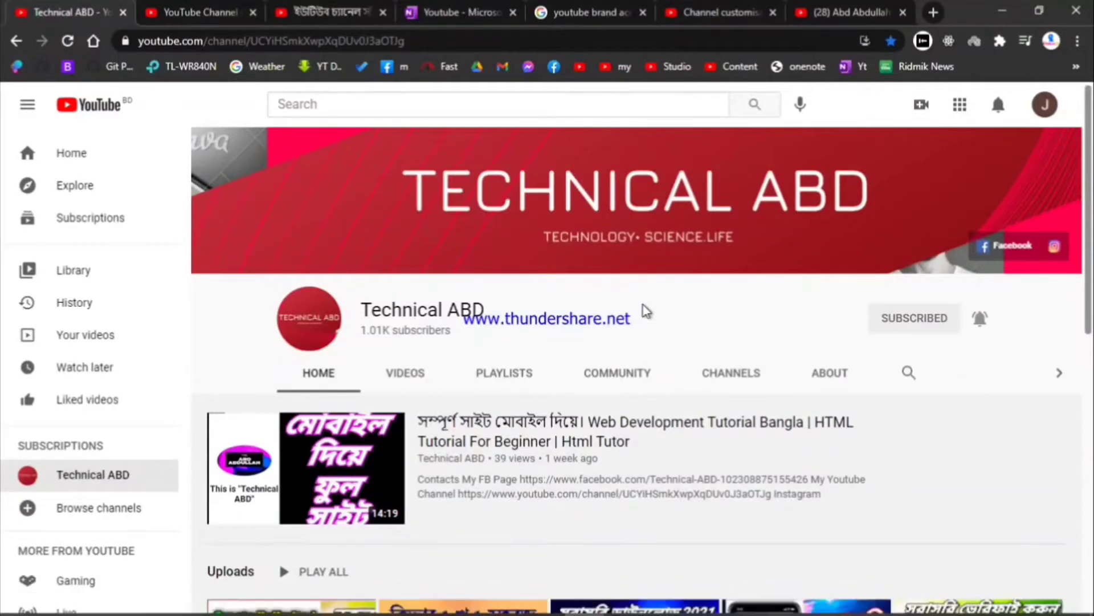
Step: Subscribe to the channel listed under Others Channel on Technical ABD
scroll(681, 314, down, 4)
scroll(684, 317, up, 4)
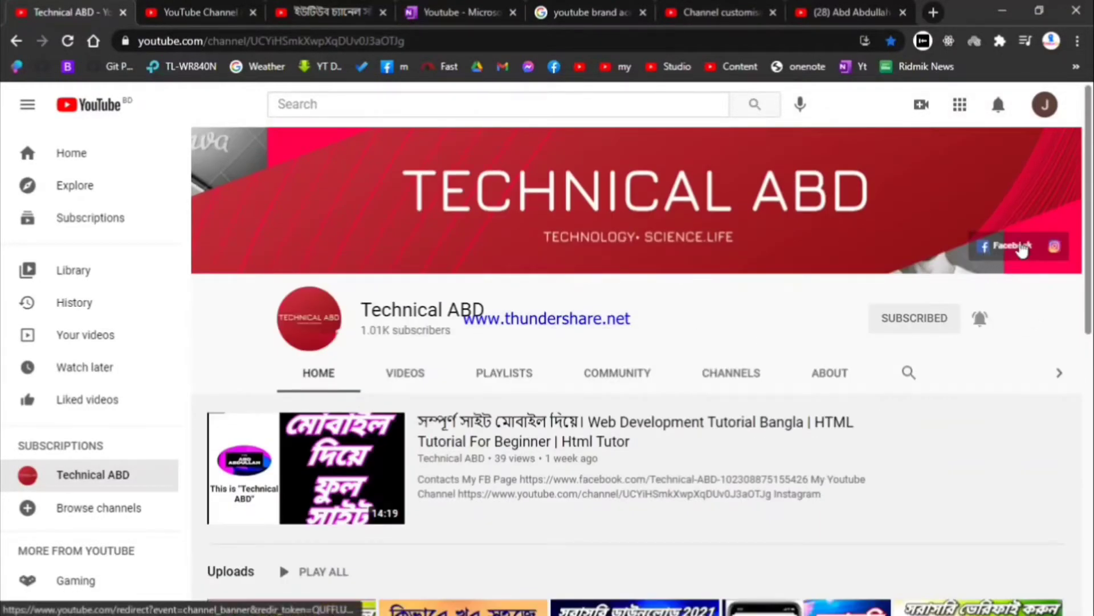
scroll(618, 339, down, 8)
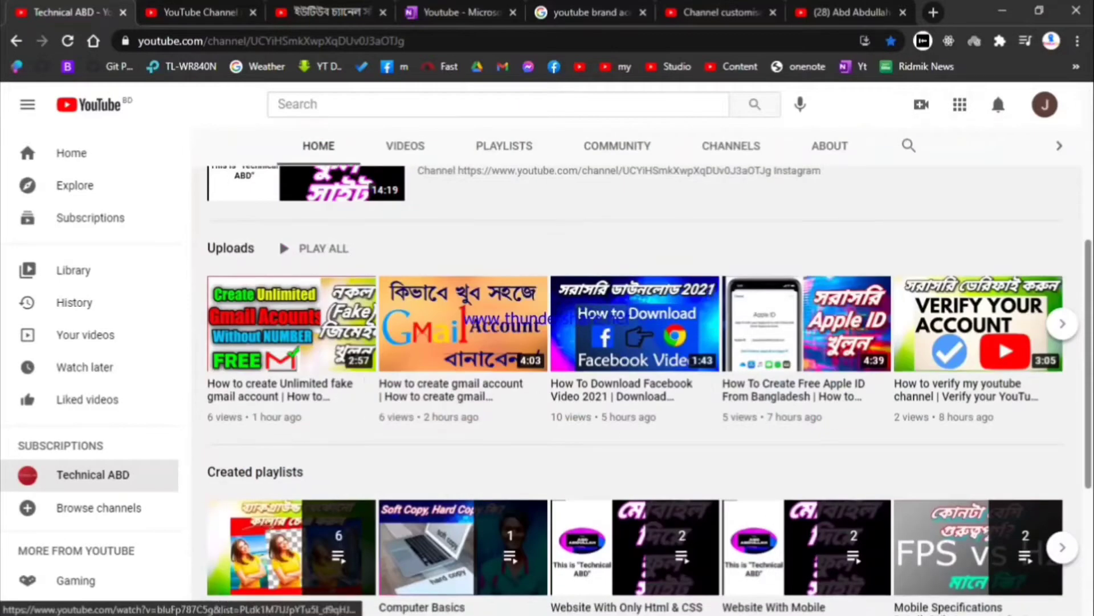
scroll(541, 333, down, 3)
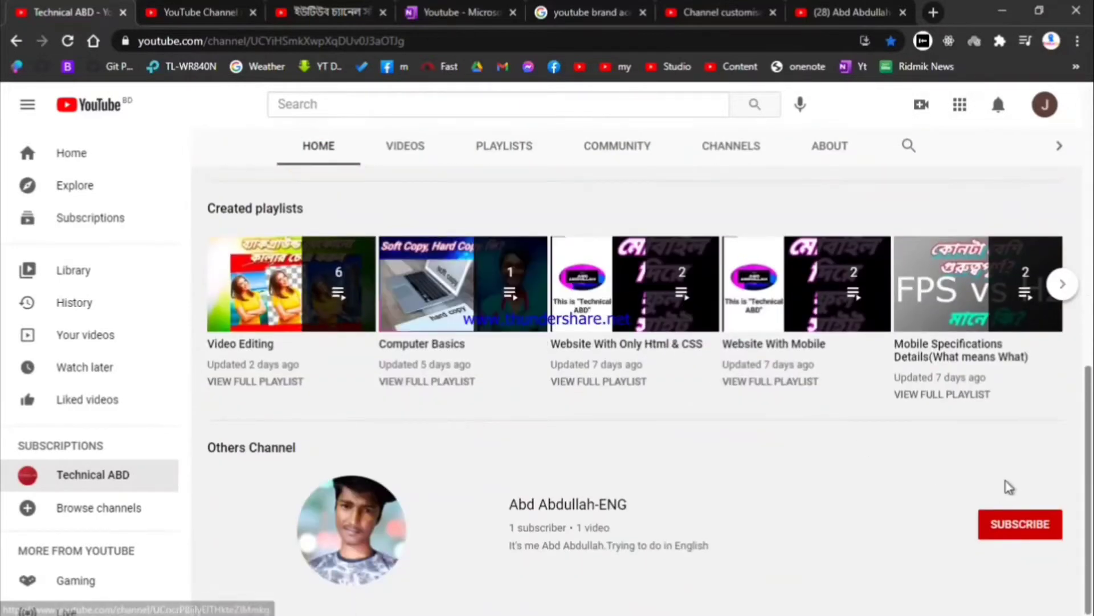
click(1020, 525)
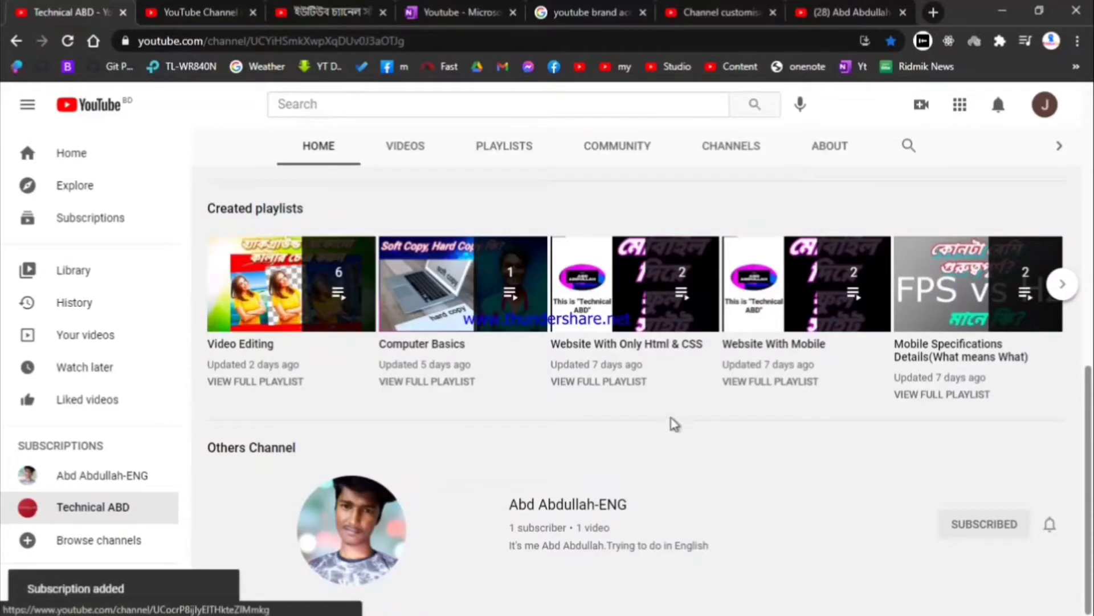
Step: On your own channel, open and close the Demo Vidiw video, then go to Customise Channel
scroll(649, 287, up, 10)
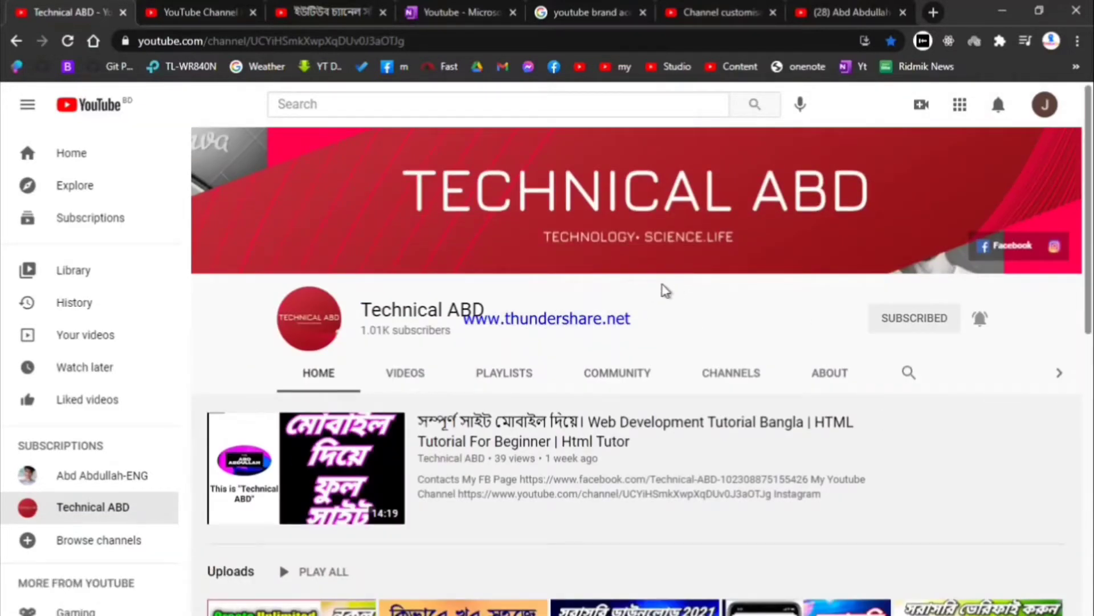
click(852, 12)
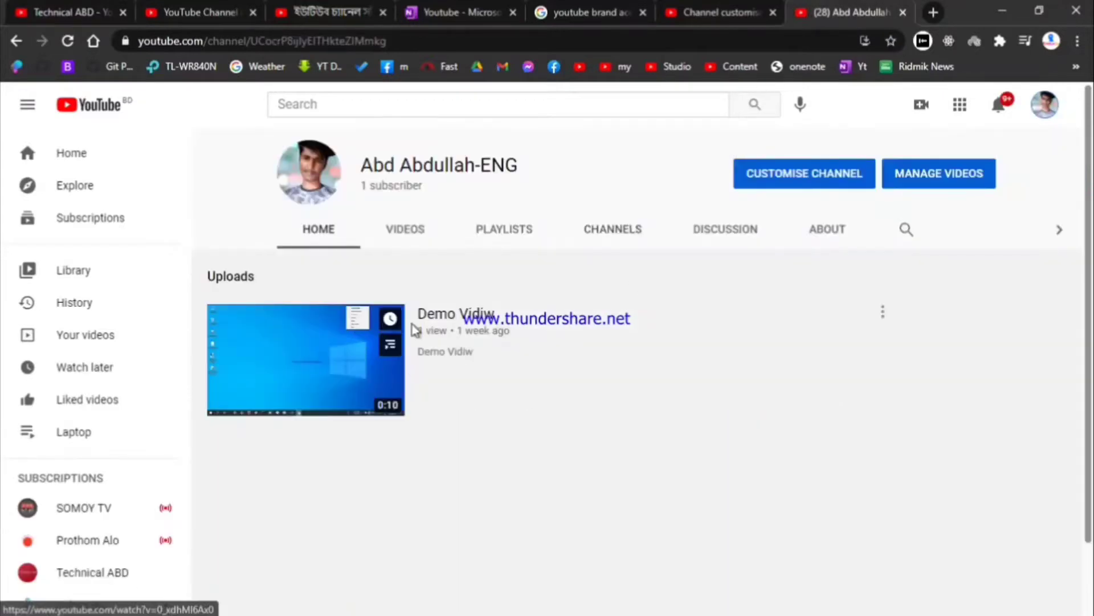
triple_click(640, 374)
click(564, 333)
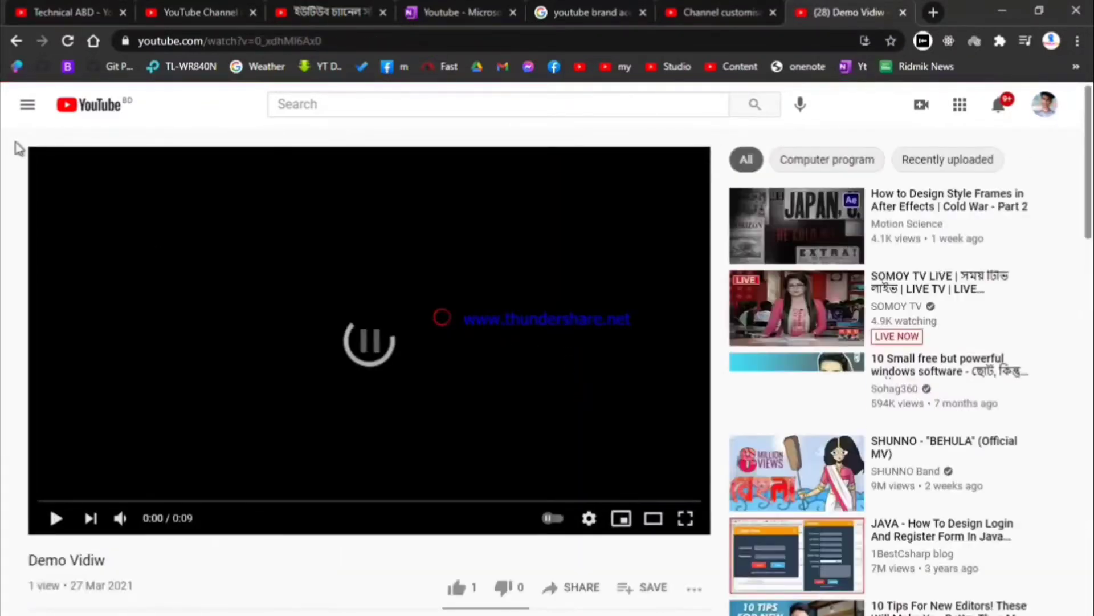
click(18, 39)
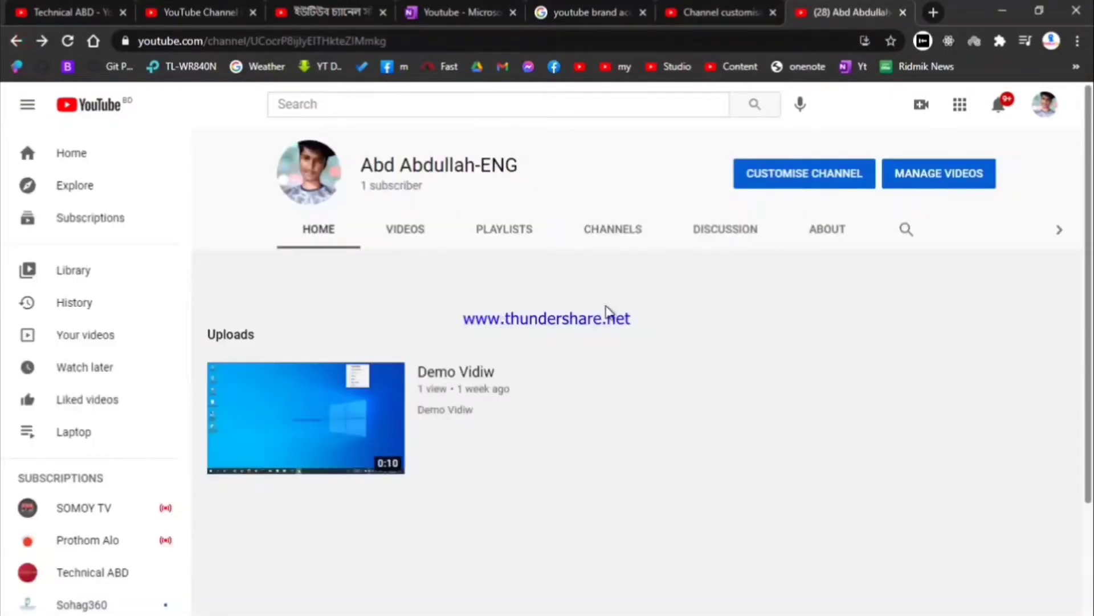
click(792, 181)
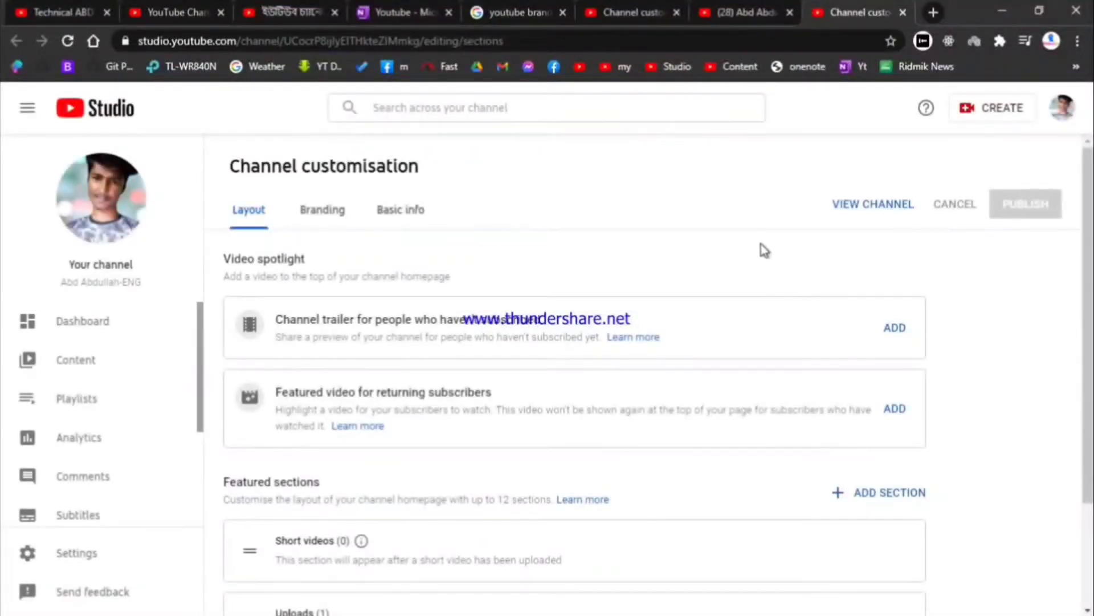
Step: Look over the Layout page, then switch to the Basic info tab with name, description and URL
scroll(386, 322, down, 3)
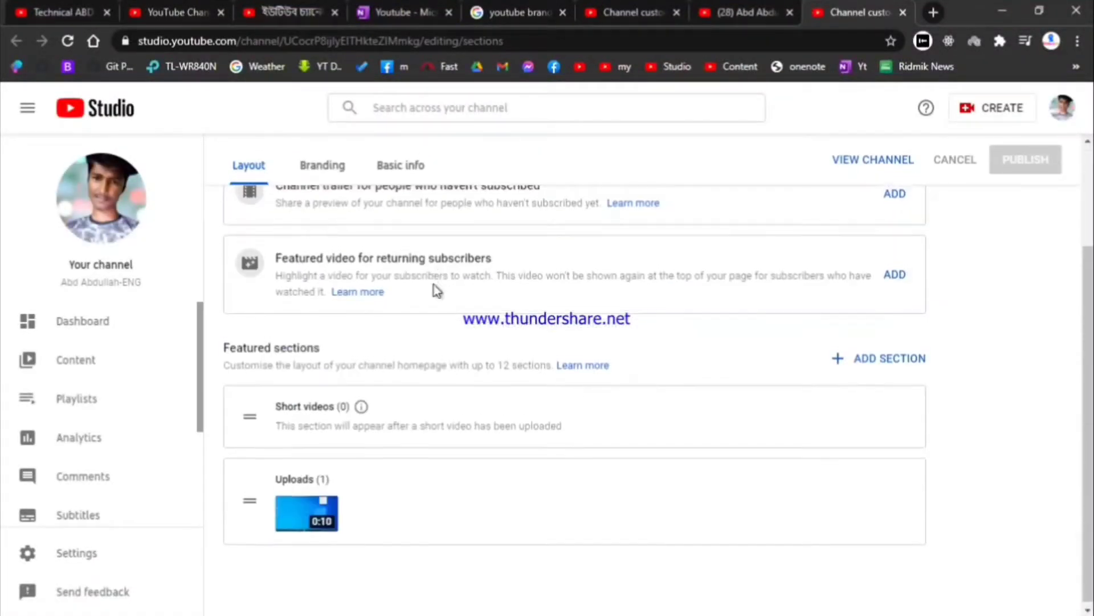
scroll(431, 280, up, 3)
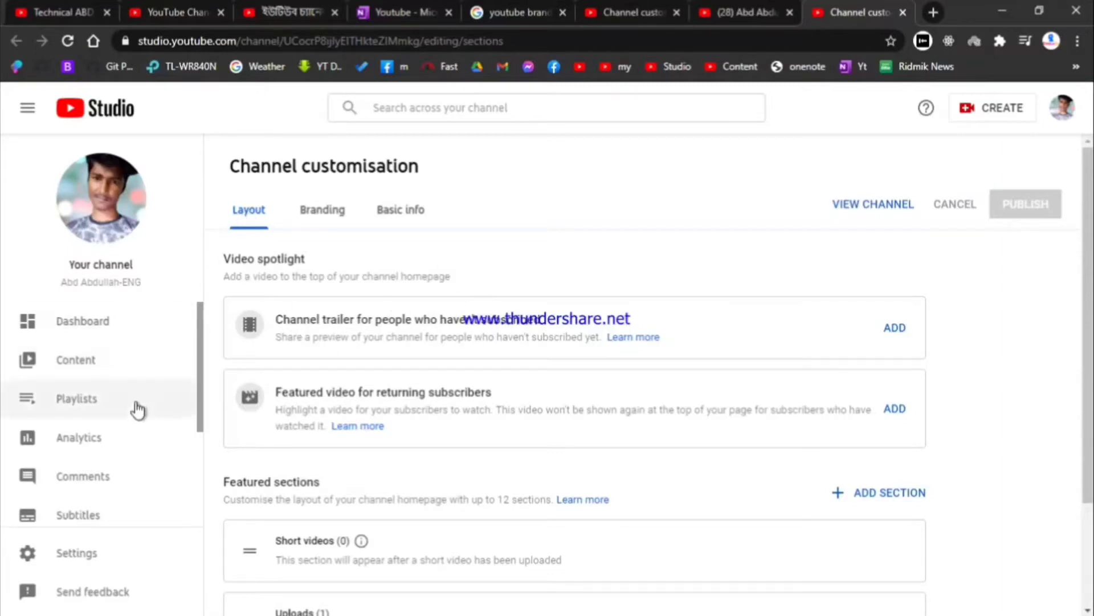
scroll(142, 416, down, 3)
scroll(91, 481, up, 3)
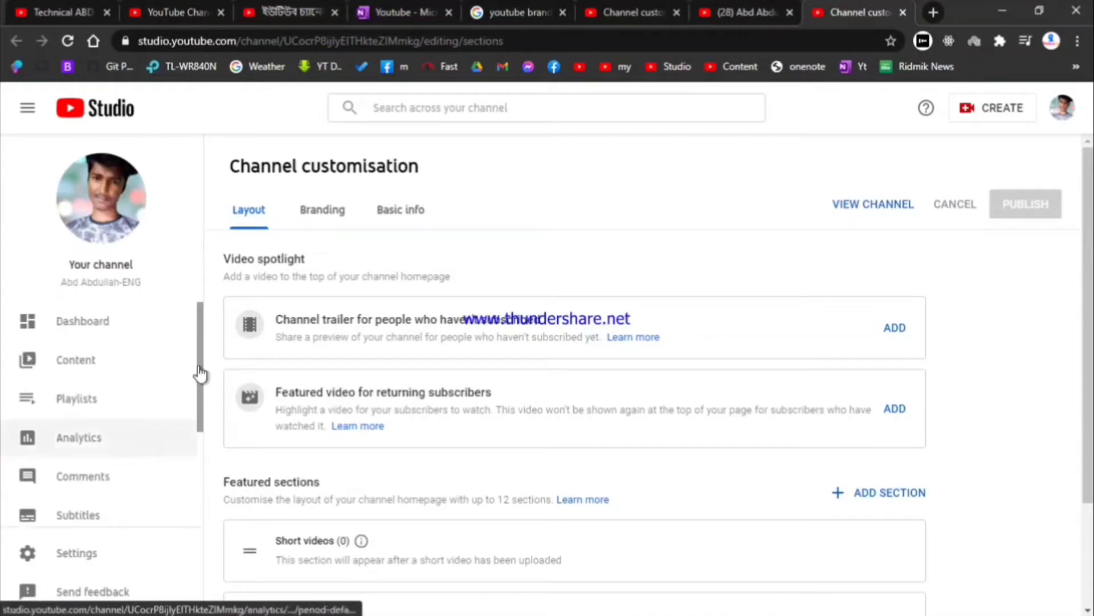
click(405, 215)
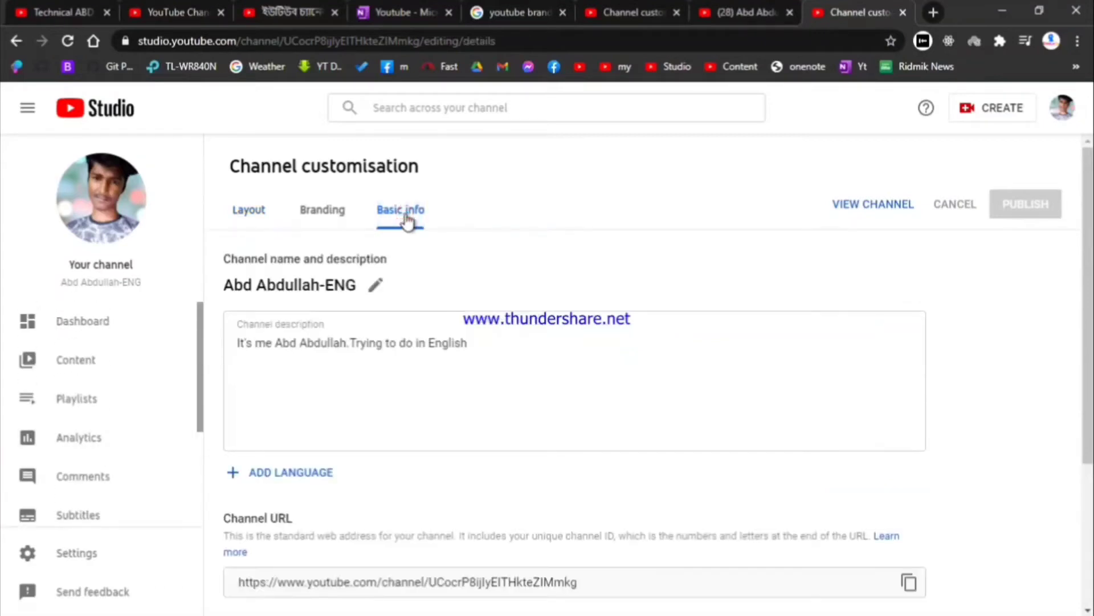
Step: Try editing the surname in the channel name, then cancel to discard the change
click(373, 285)
mouse_move(680, 344)
mouse_down()
mouse_move(616, 346)
mouse_move(663, 347)
mouse_up()
click(544, 223)
mouse_move(664, 347)
mouse_down()
mouse_move(649, 349)
mouse_move(673, 345)
mouse_move(649, 346)
mouse_up()
click(562, 226)
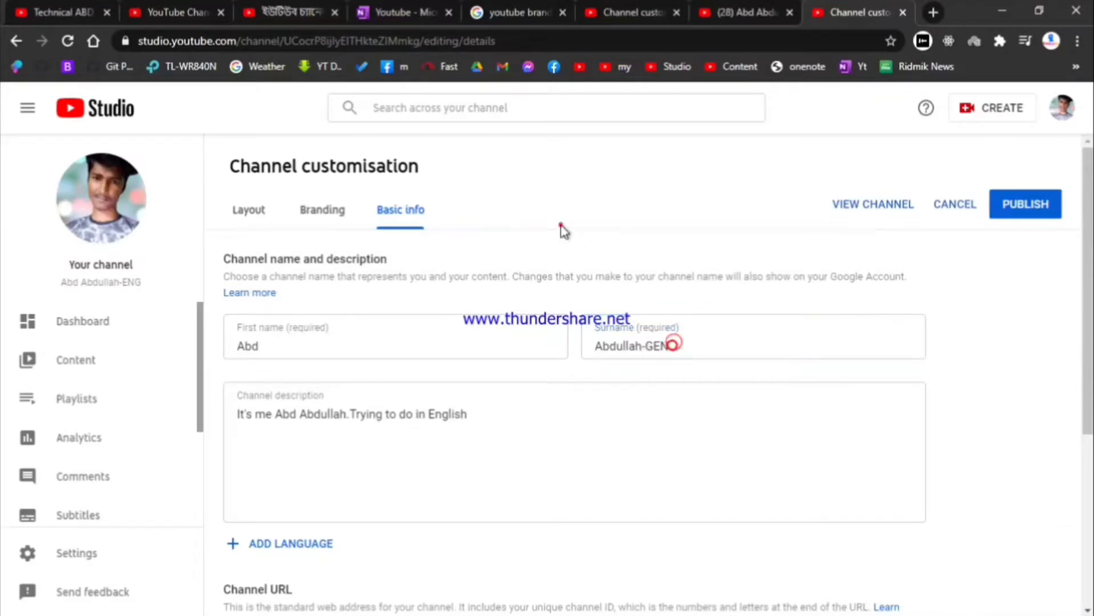
click(941, 205)
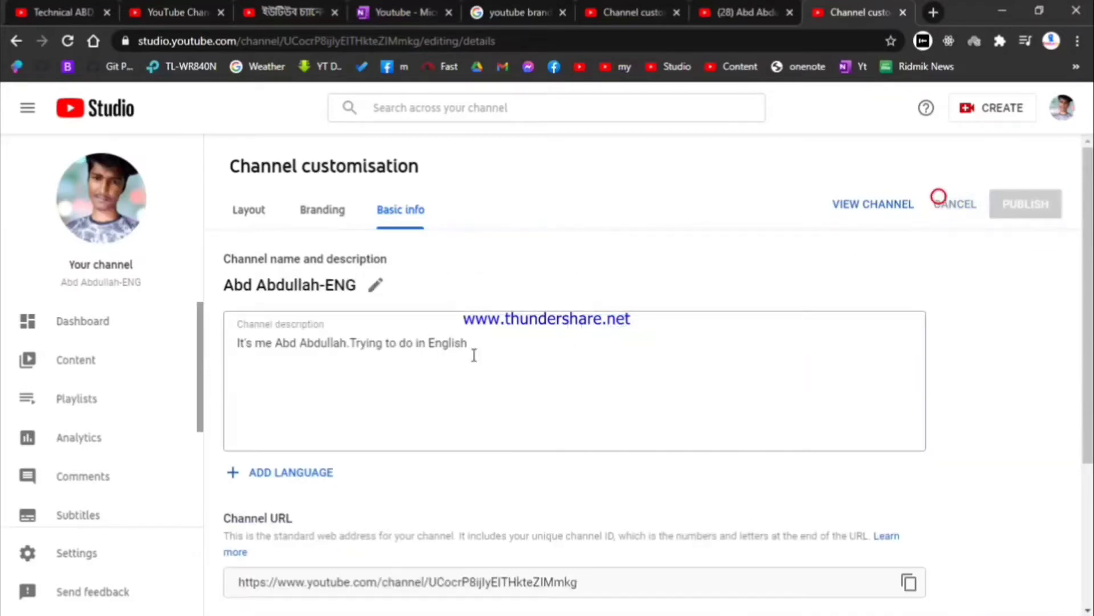
Step: Add a new line after the channel description and open the + Add Language translation form
scroll(402, 321, down, 2)
click(382, 258)
scroll(342, 279, up, 2)
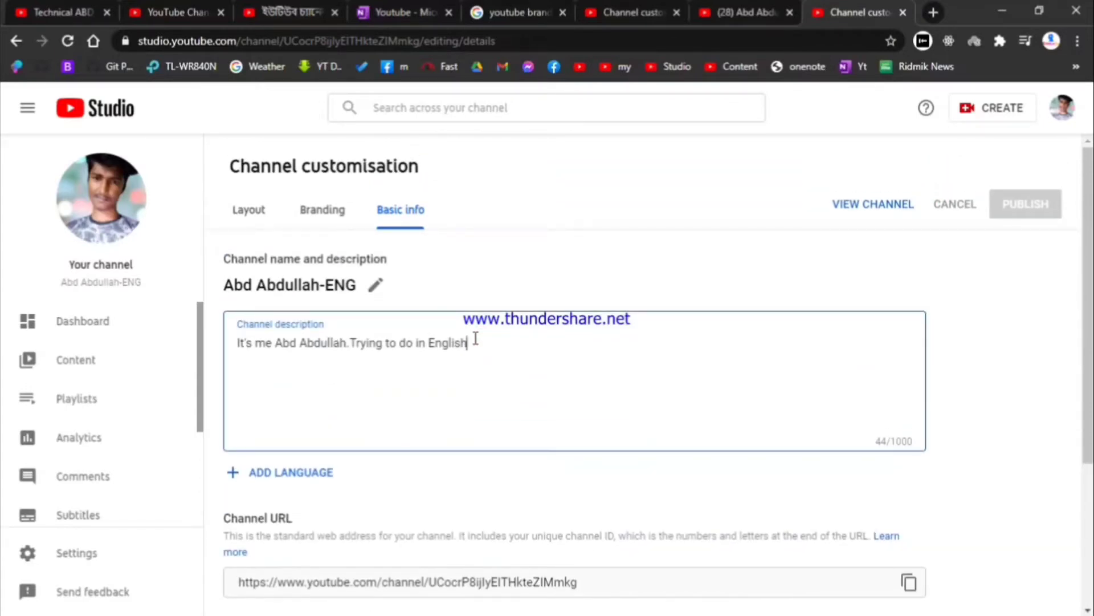
key(Return)
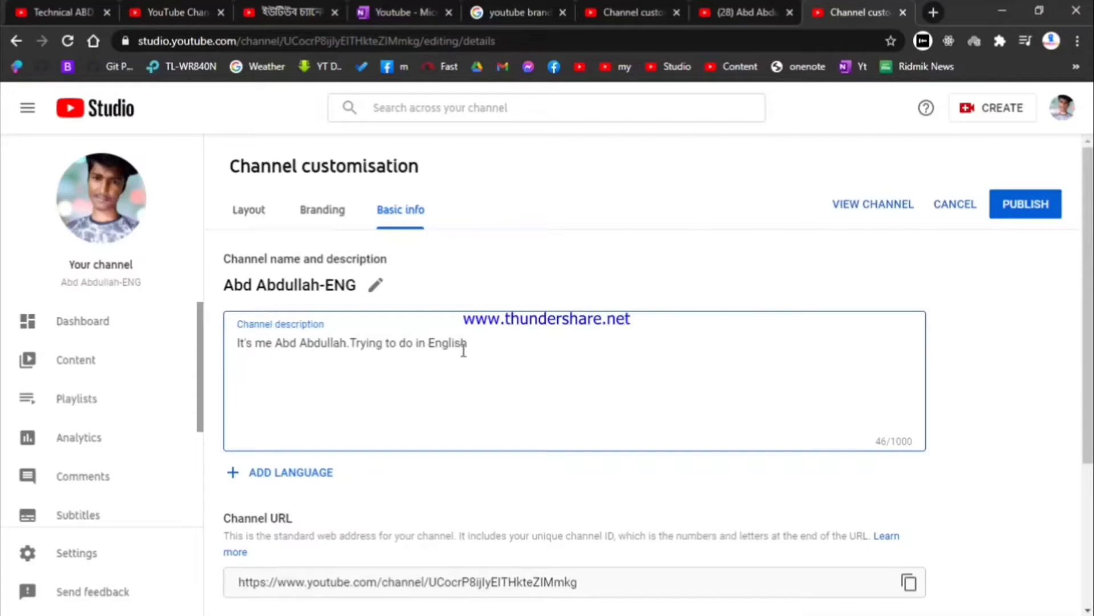
scroll(342, 327, down, 4)
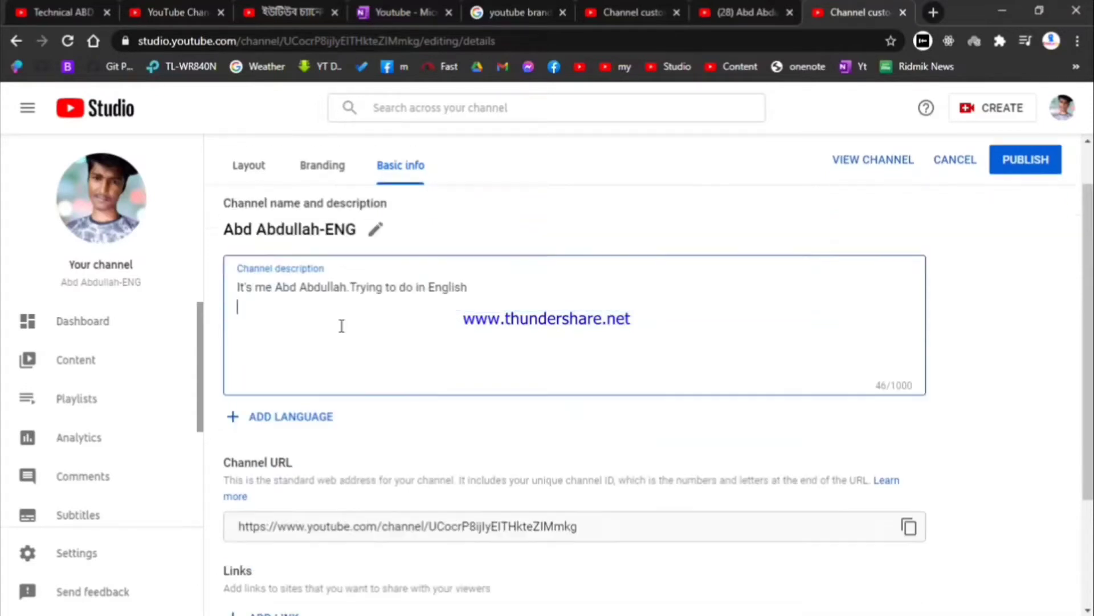
scroll(341, 325, up, 4)
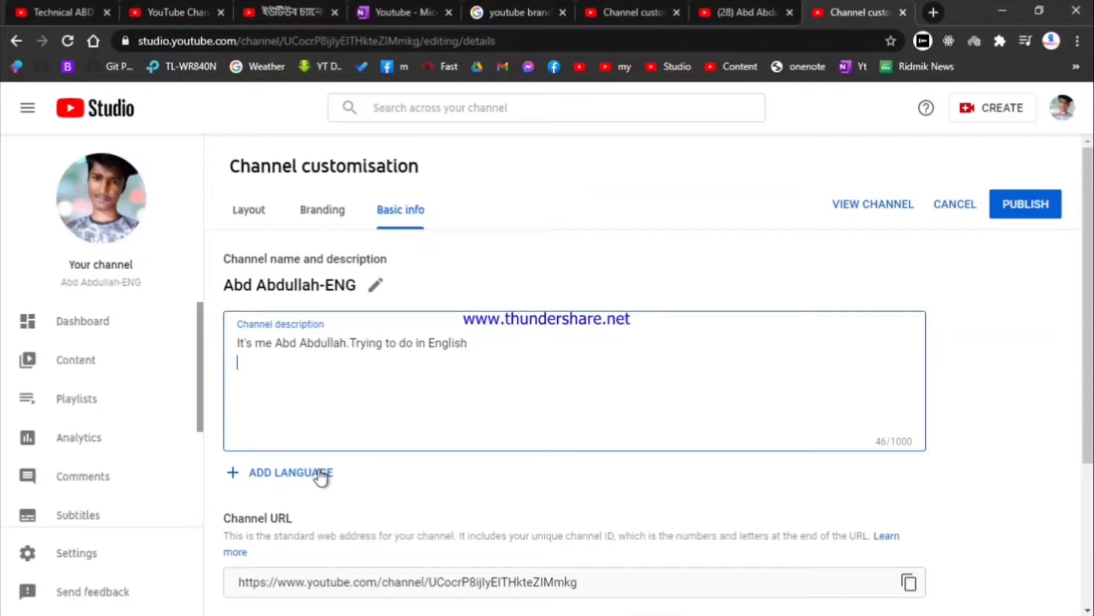
click(319, 473)
Step: Set the original language to English and the translation language to Bangla
click(287, 223)
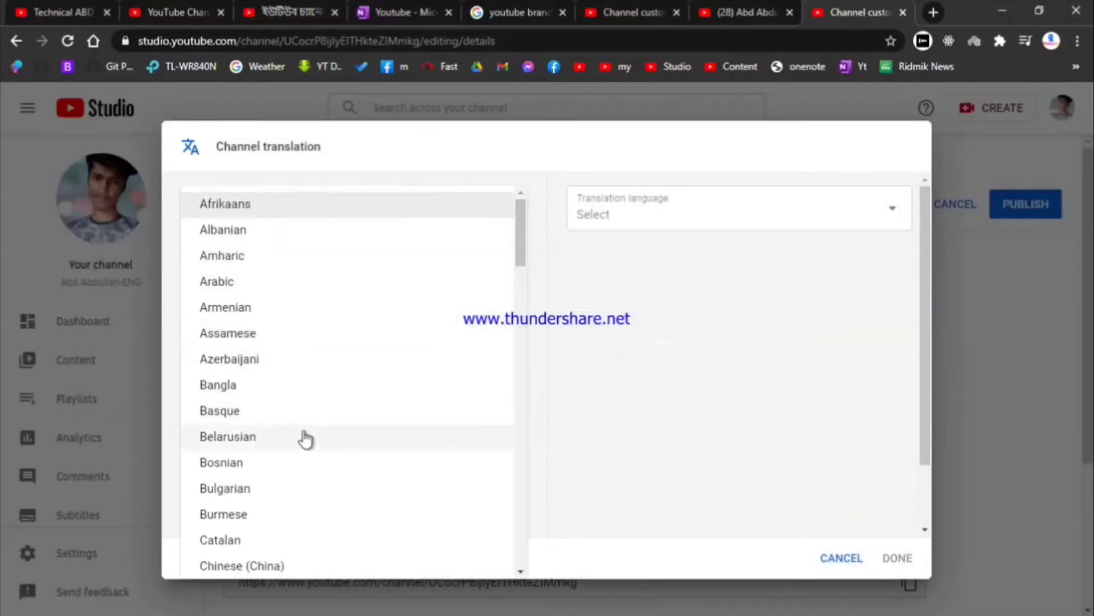
scroll(304, 438, down, 5)
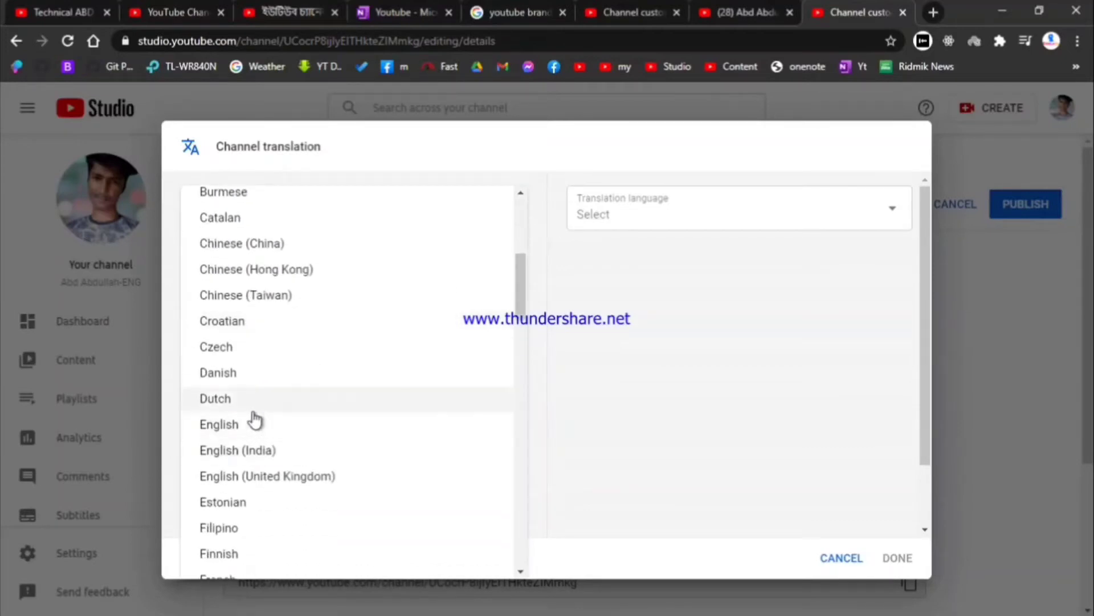
click(267, 428)
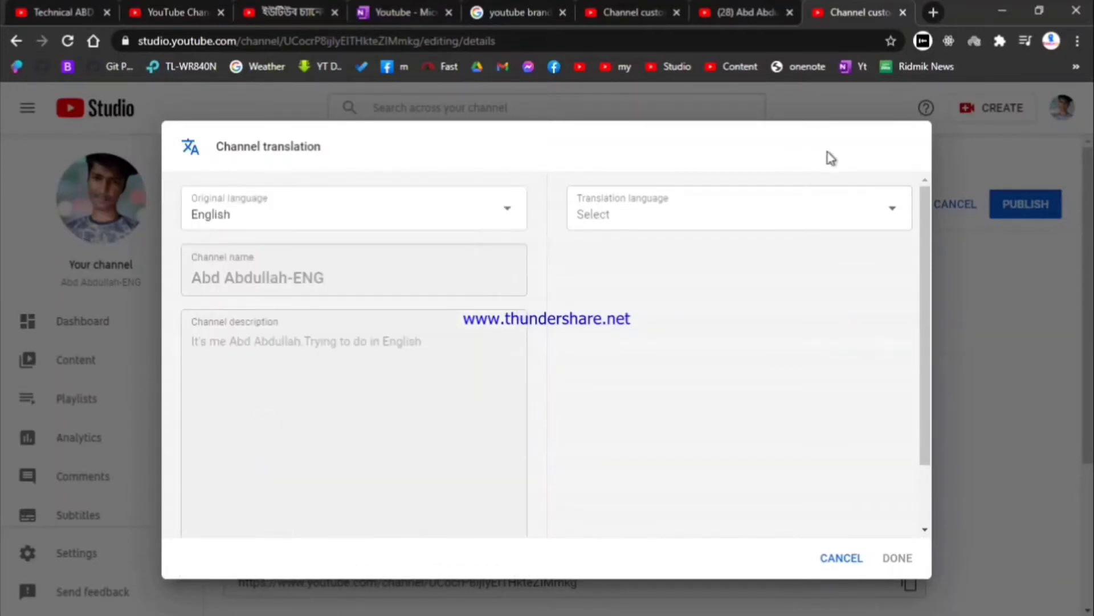
click(757, 208)
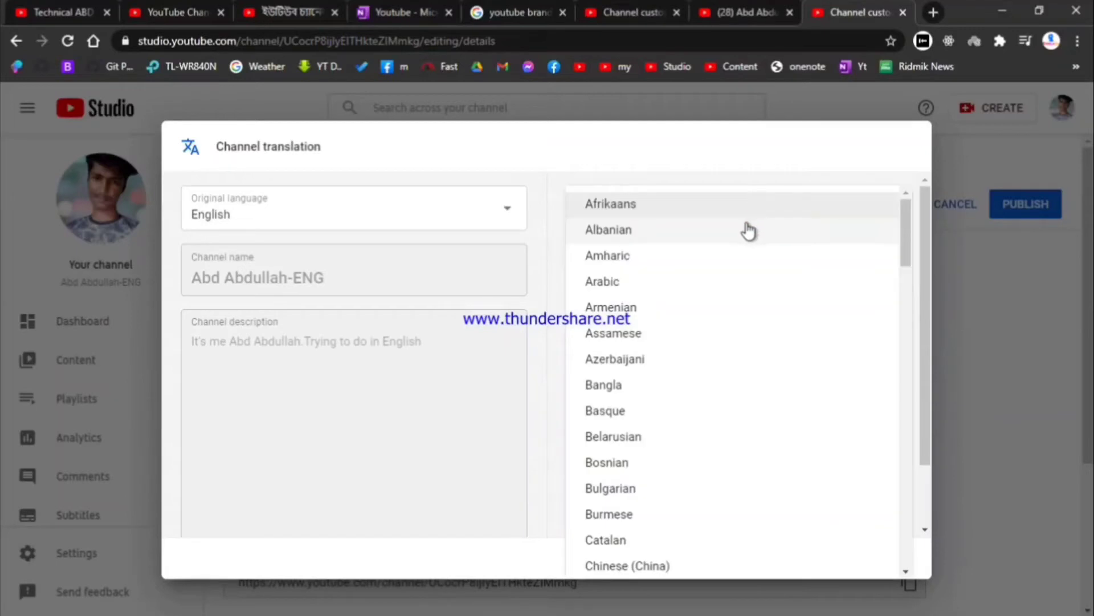
scroll(630, 399, down, 2)
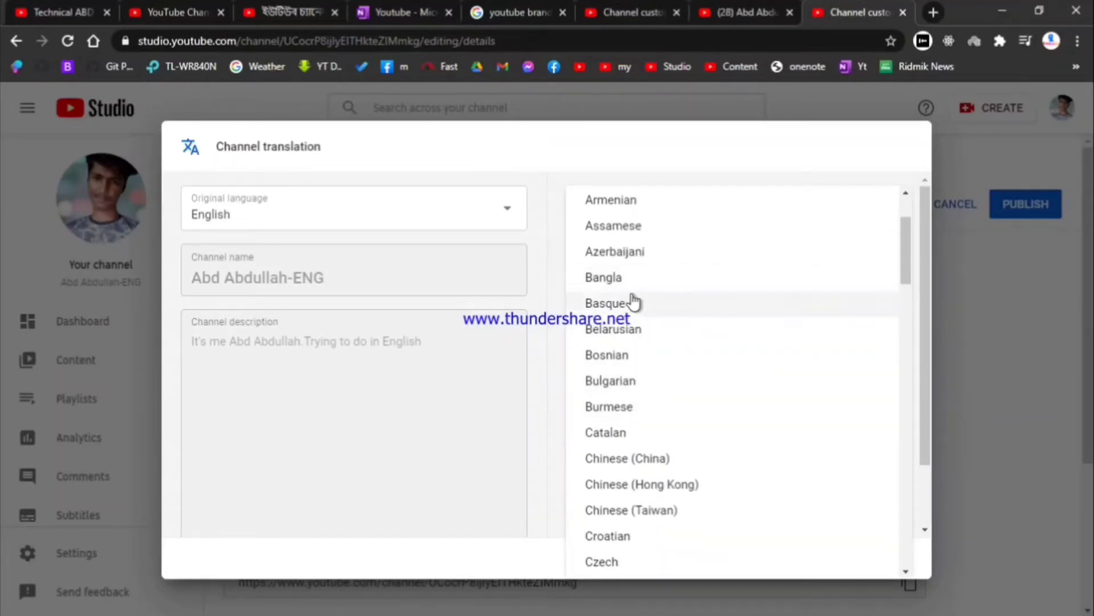
click(549, 308)
click(653, 228)
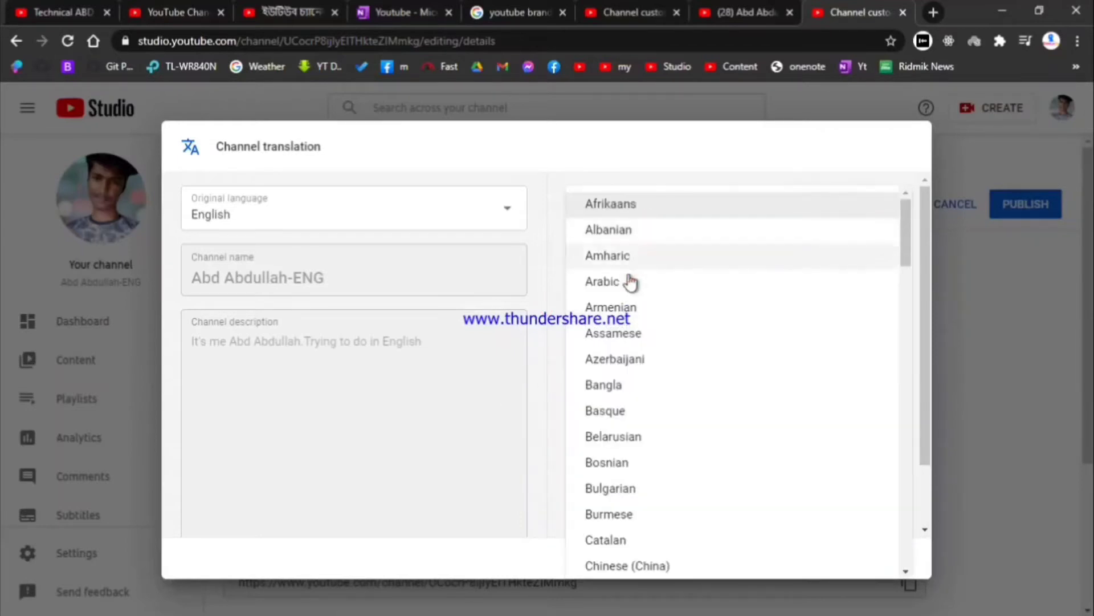
click(618, 395)
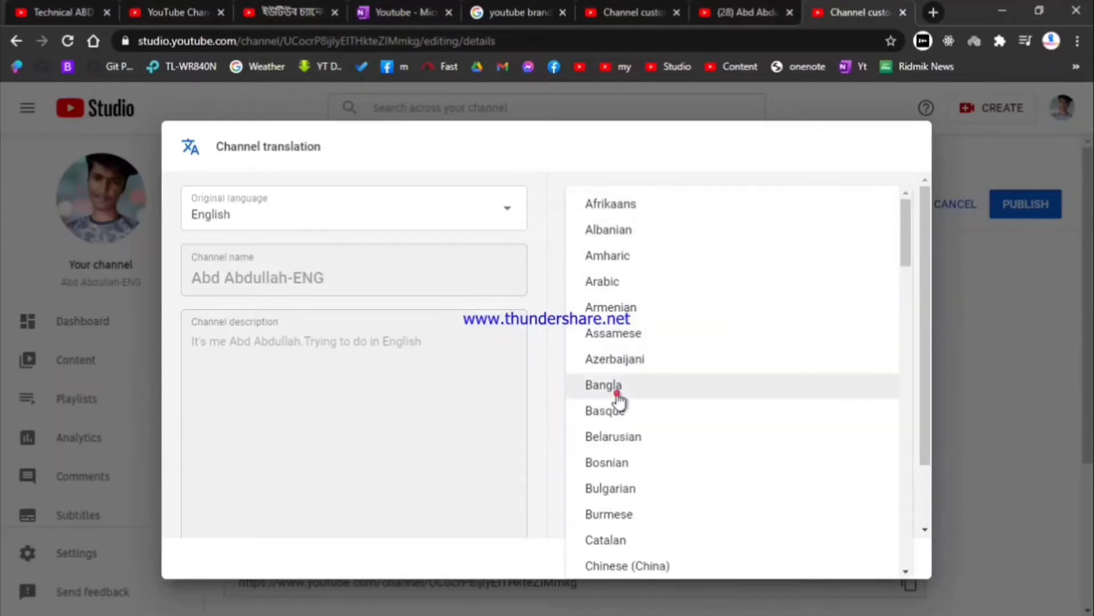
mouse_move(616, 395)
mouse_down()
mouse_move(400, 321)
mouse_move(617, 411)
mouse_up()
click(609, 385)
click(610, 387)
Step: Try the translated name and description fields, leave them empty, and cancel without saving
click(645, 272)
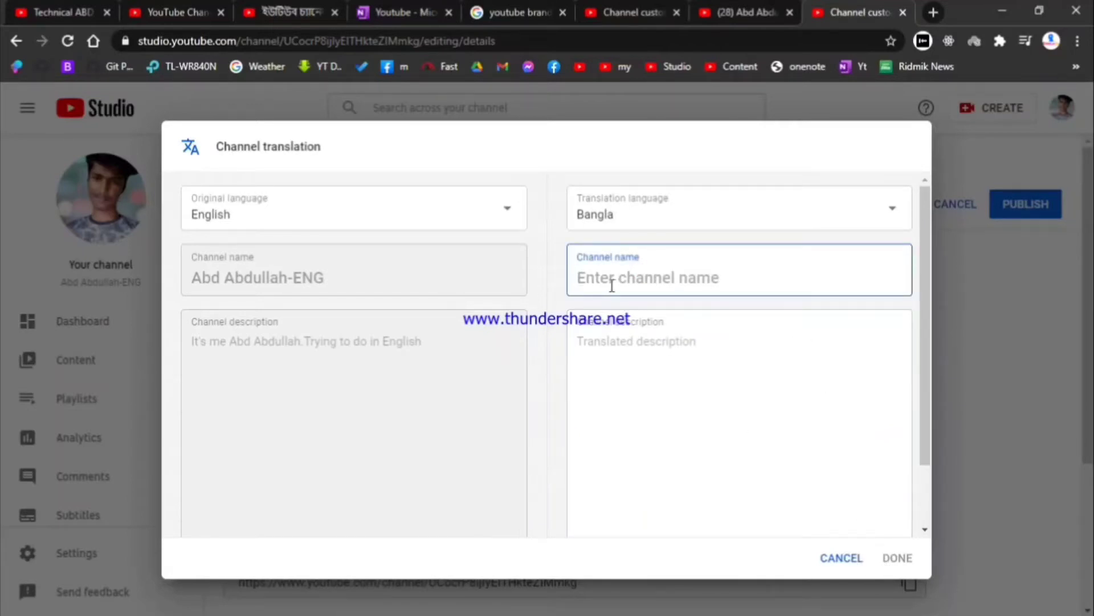
click(582, 367)
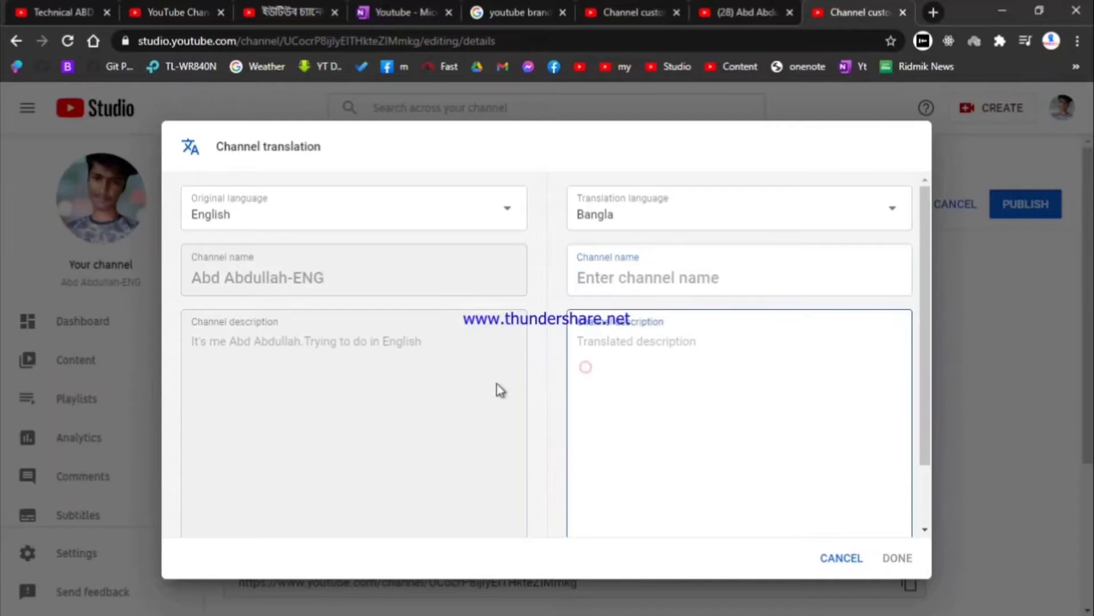
click(383, 361)
scroll(413, 330, down, 2)
scroll(430, 322, up, 2)
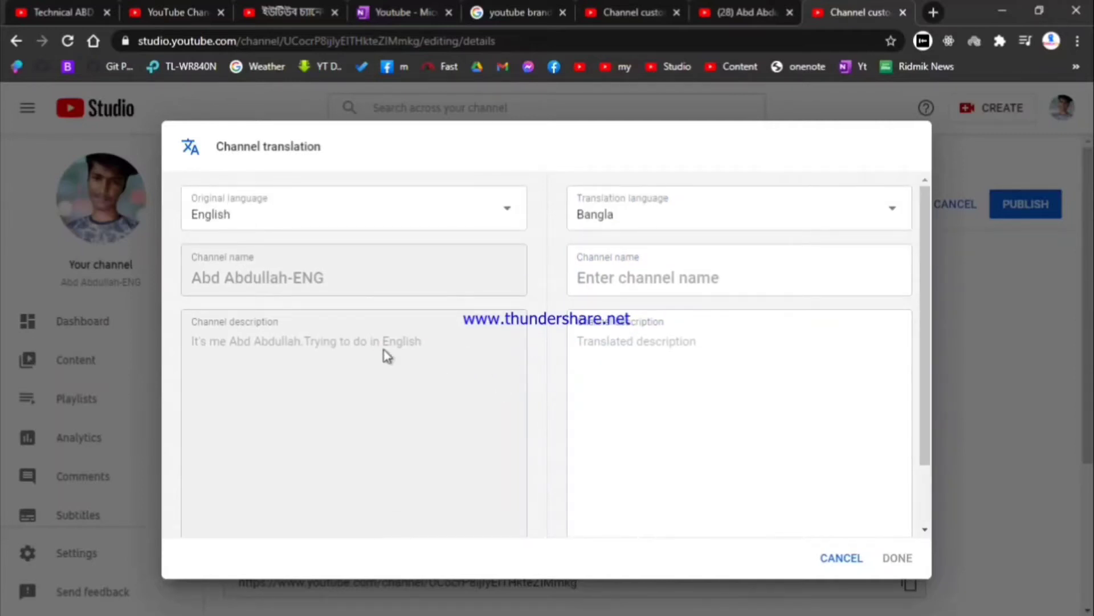
click(567, 360)
click(625, 344)
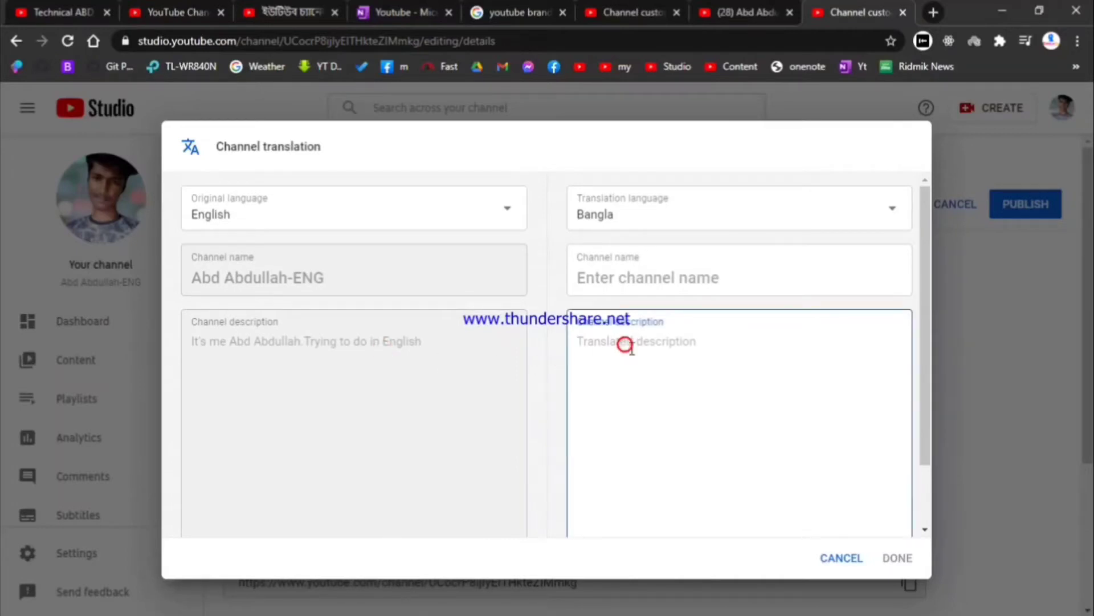
drag(608, 276, 608, 267)
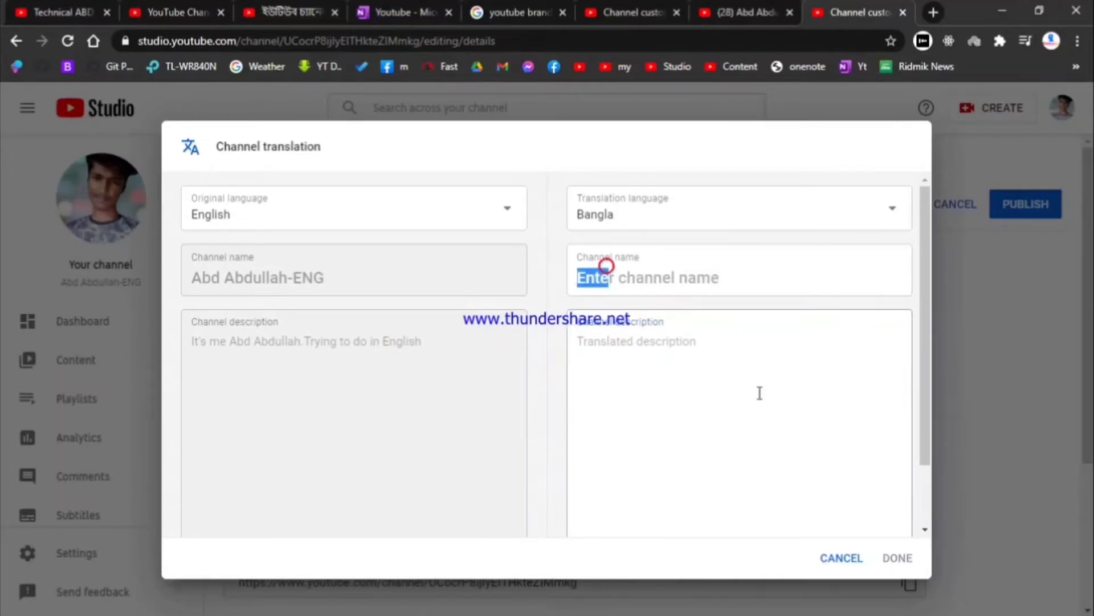
click(627, 280)
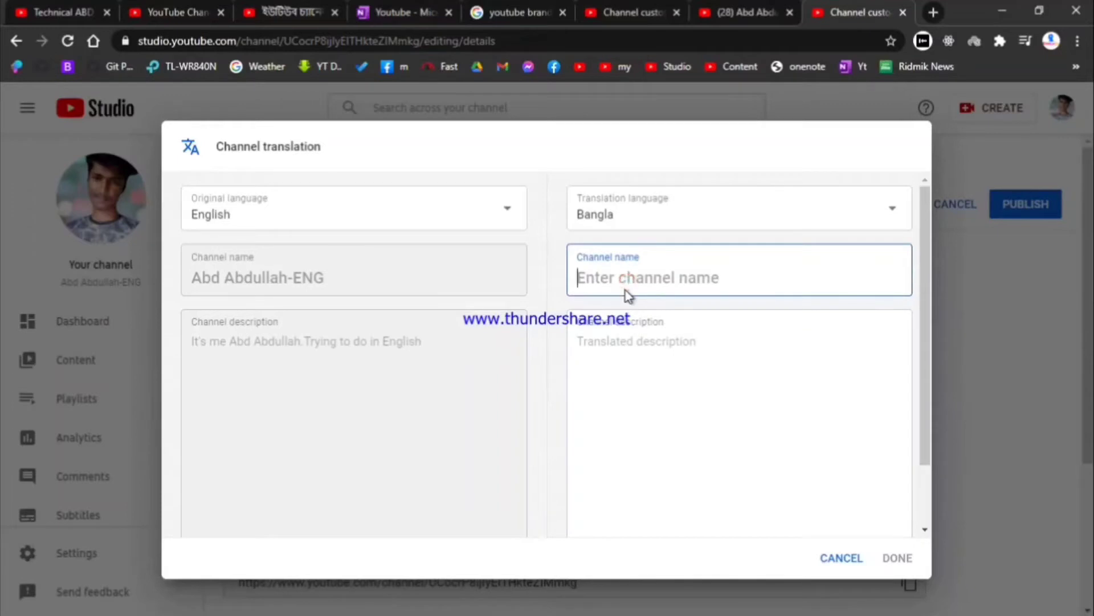
text(adb)
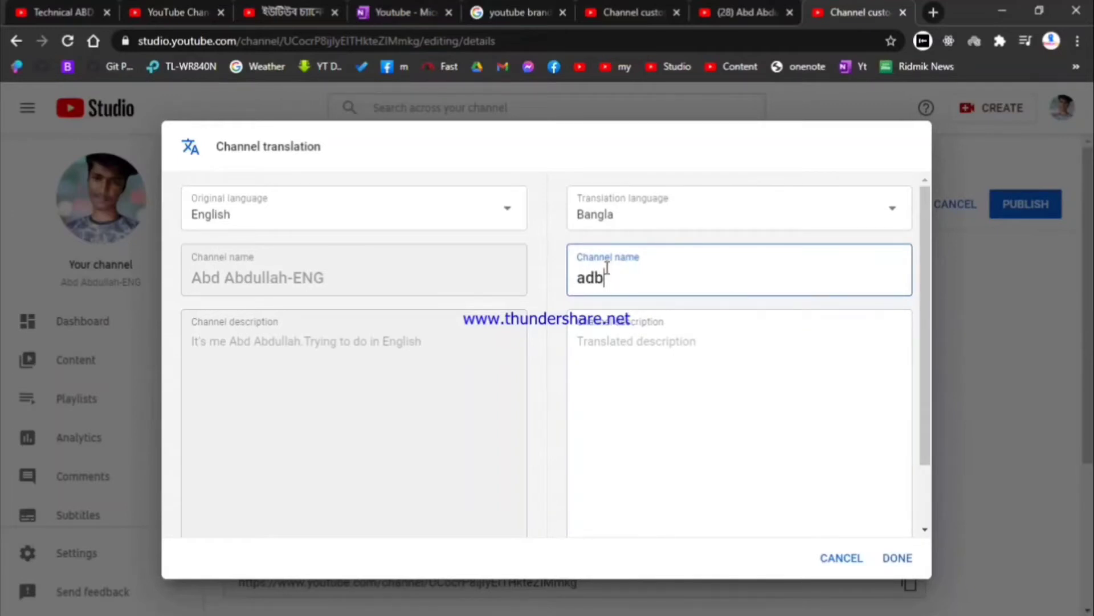
key(BackSpace)
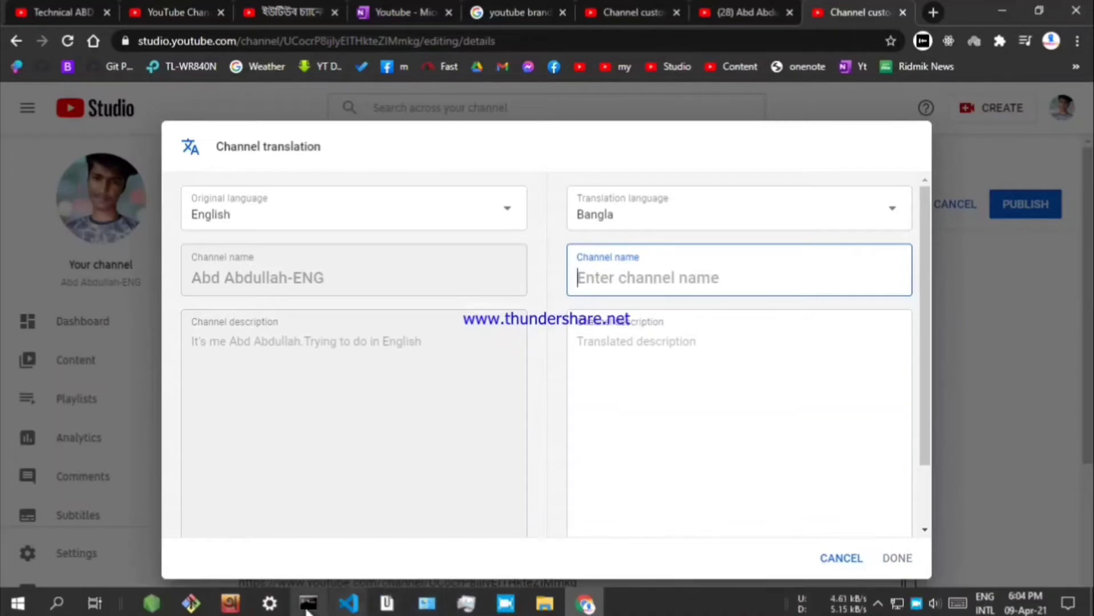
drag(649, 288, 703, 415)
click(667, 371)
click(841, 558)
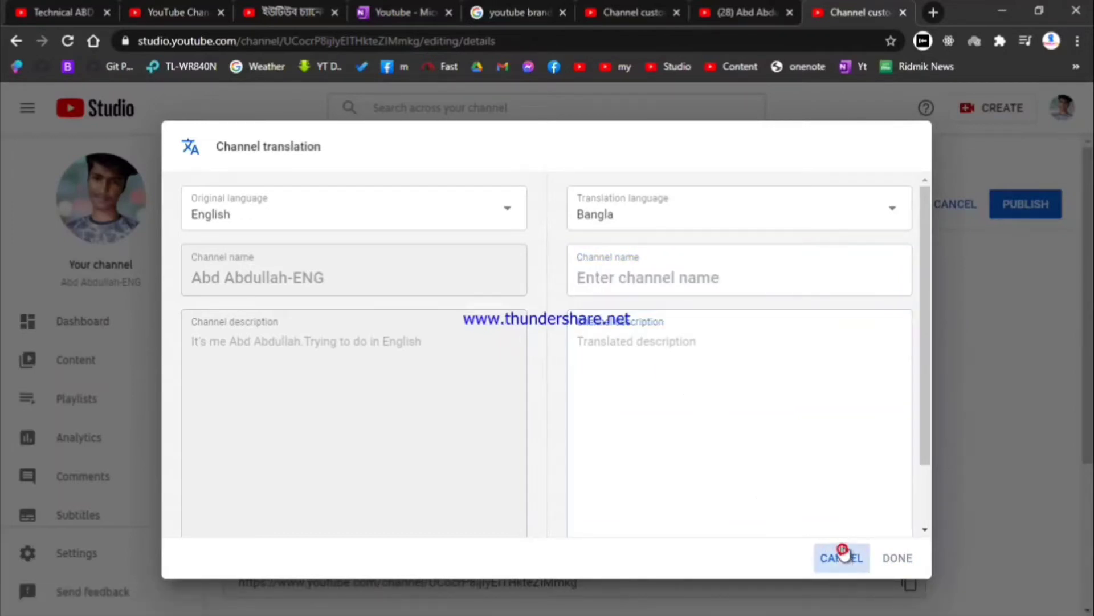
Step: Select and then deselect the channel URL on the Basic info page
scroll(544, 340, down, 4)
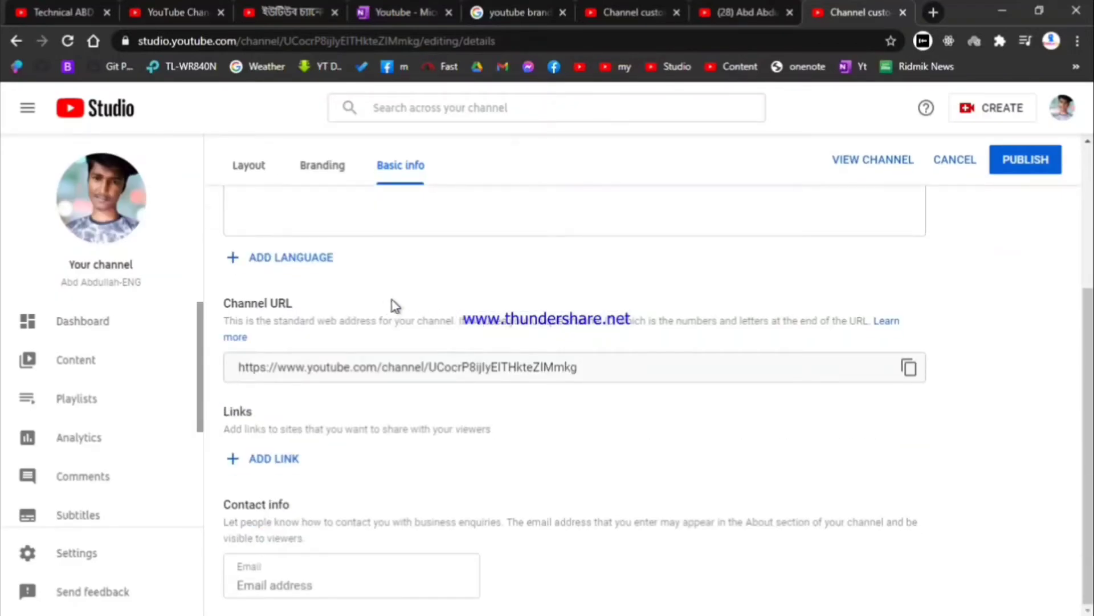
scroll(395, 306, up, 2)
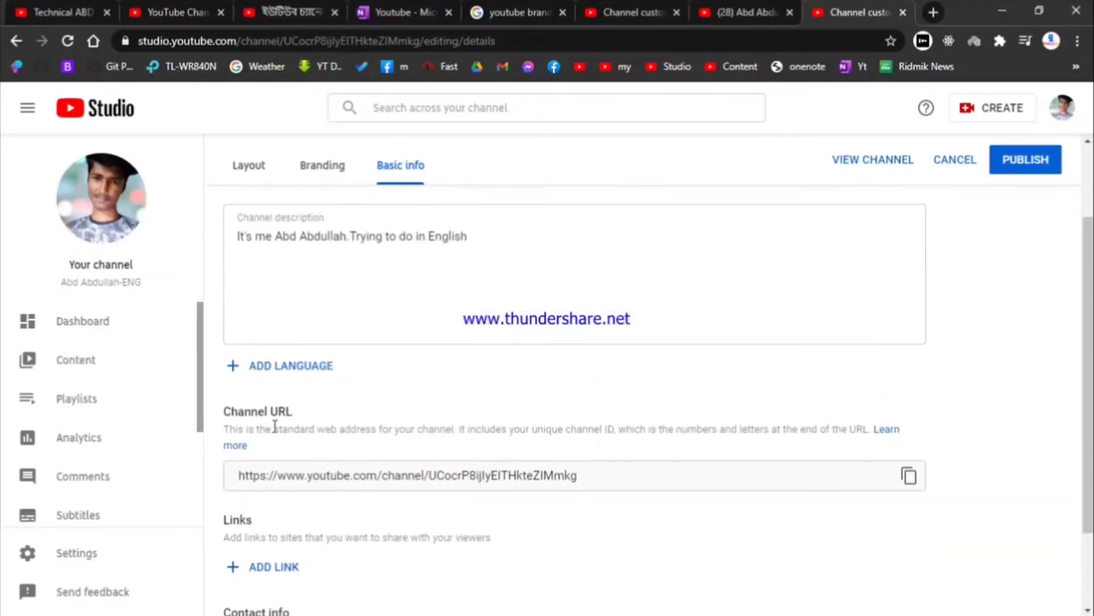
scroll(266, 433, down, 2)
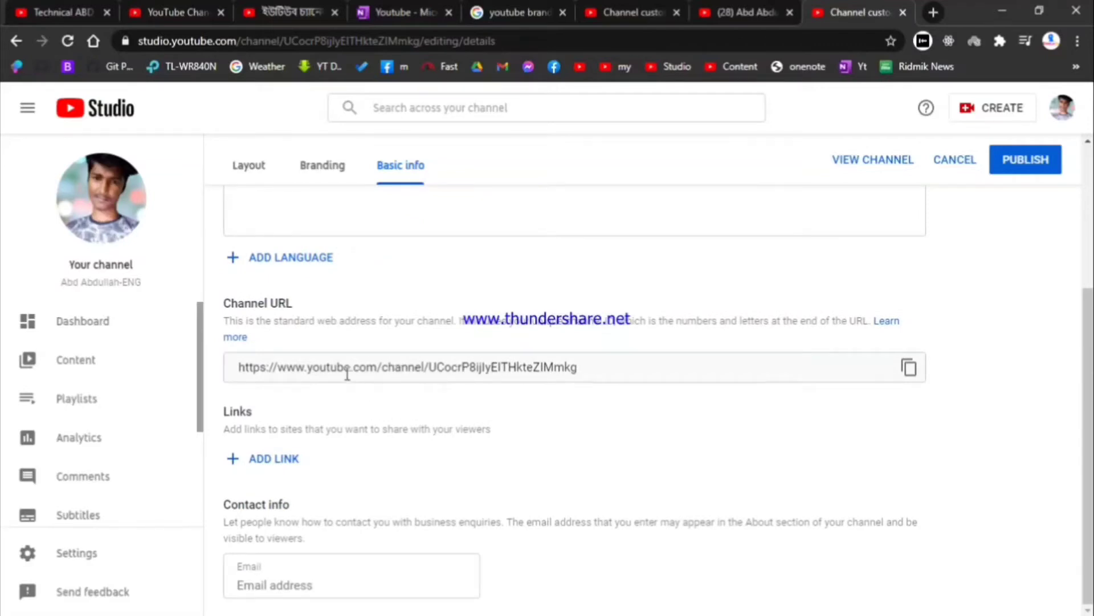
drag(235, 365, 648, 365)
drag(559, 366, 391, 382)
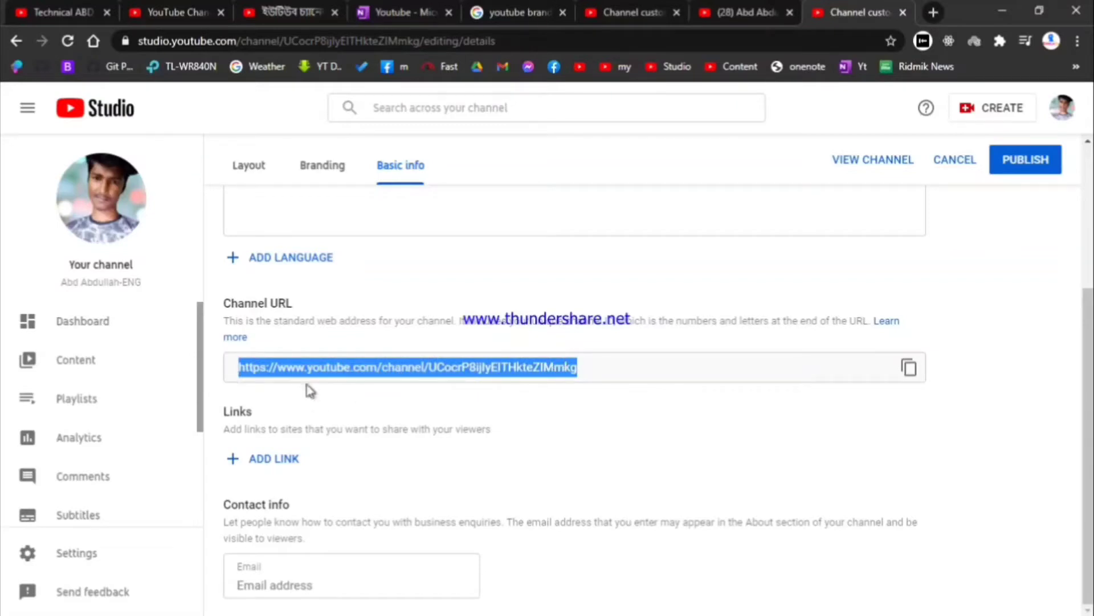
click(311, 402)
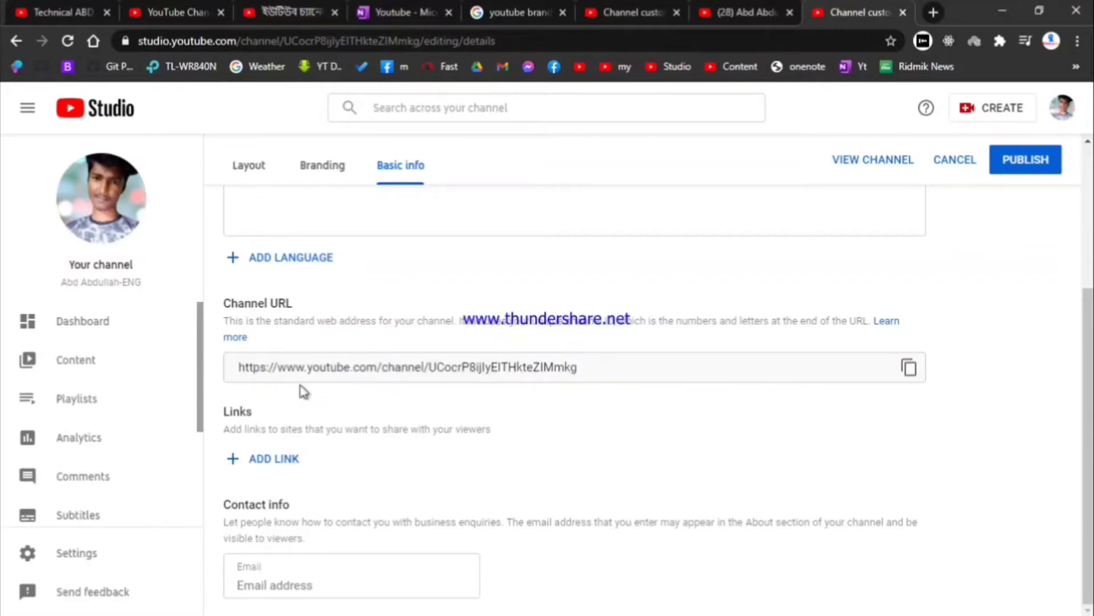
Step: Add a new channel link titled Fb and move to its required URL field
click(279, 463)
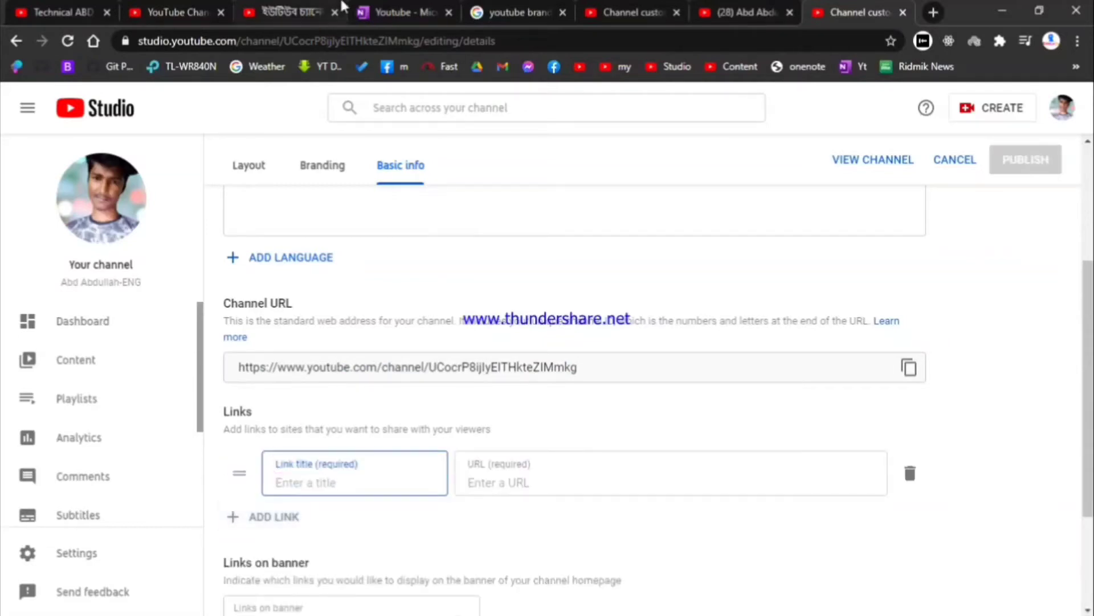
click(51, 12)
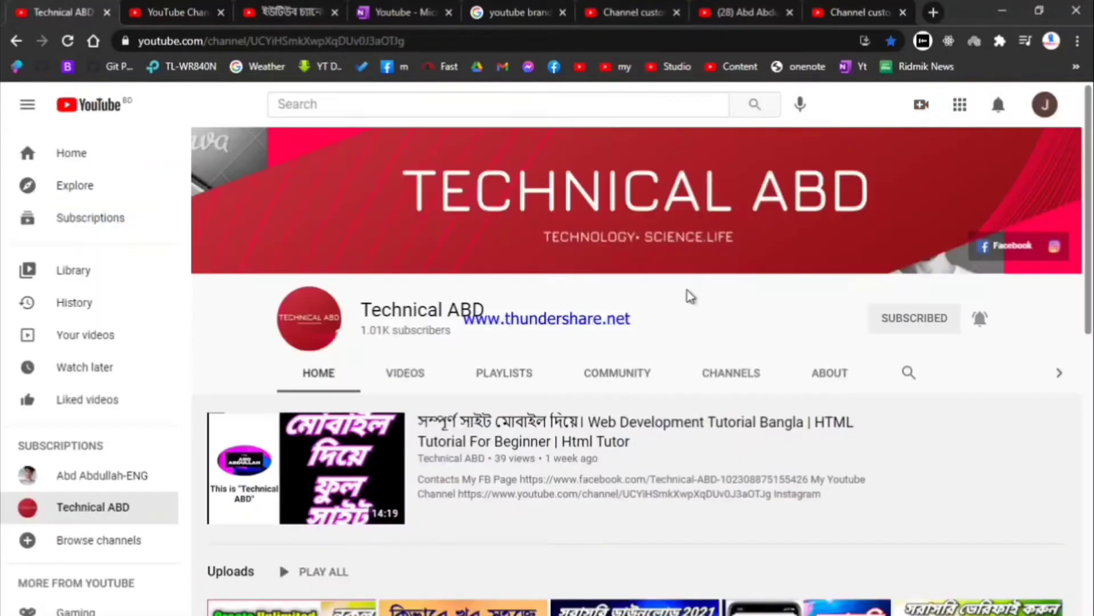
drag(962, 234, 1001, 234)
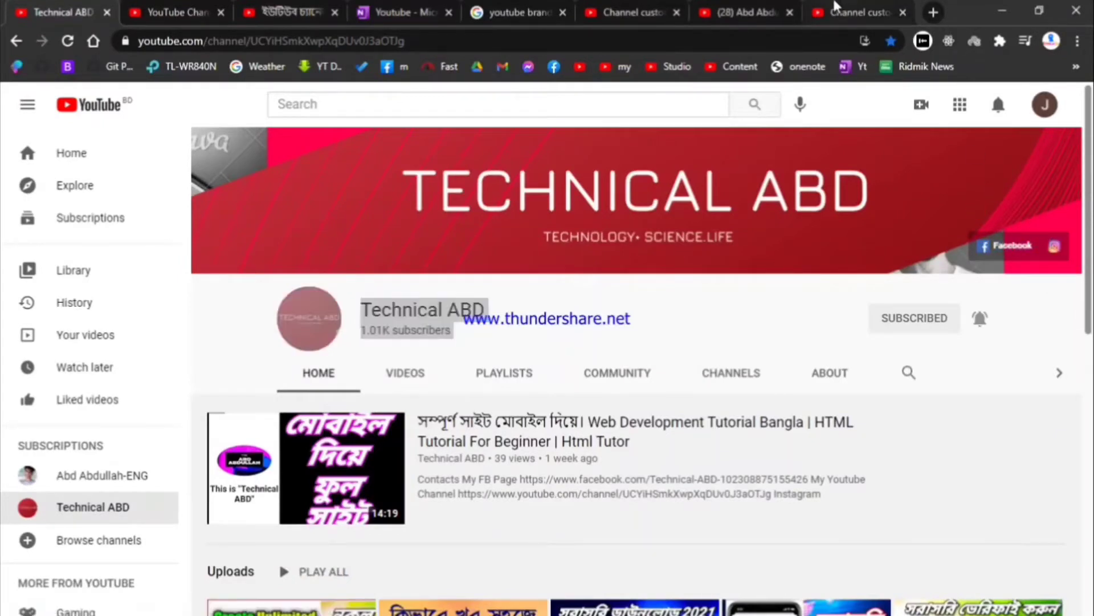
click(843, 11)
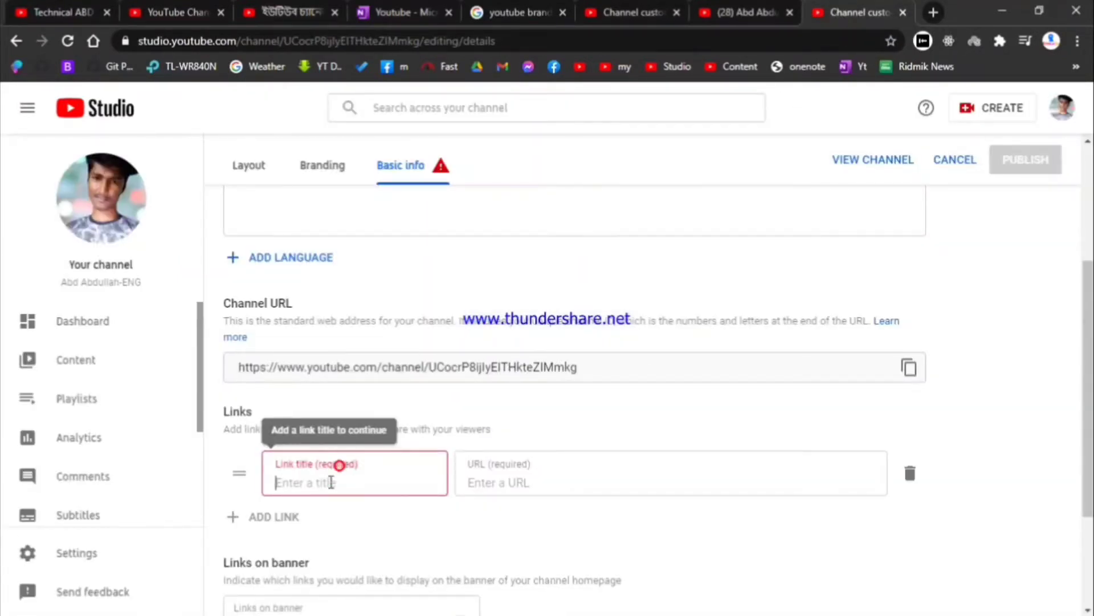
click(331, 482)
text(Fb)
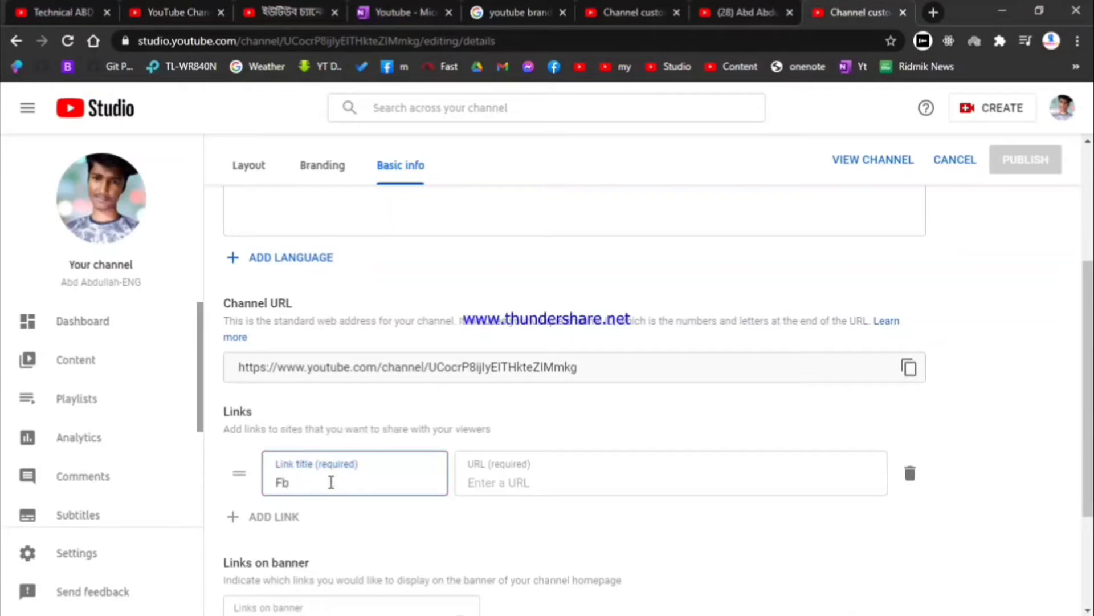
click(511, 477)
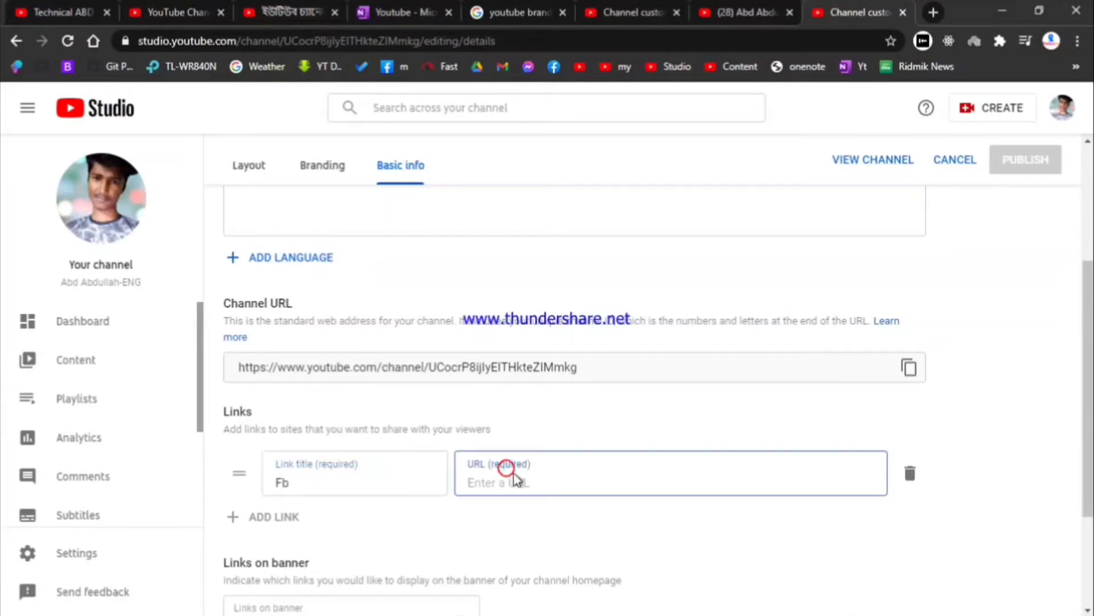
middle_click(556, 73)
Step: Start typing 'ww' in the link URL, then open the Technical ABD page on Facebook
click(866, 10)
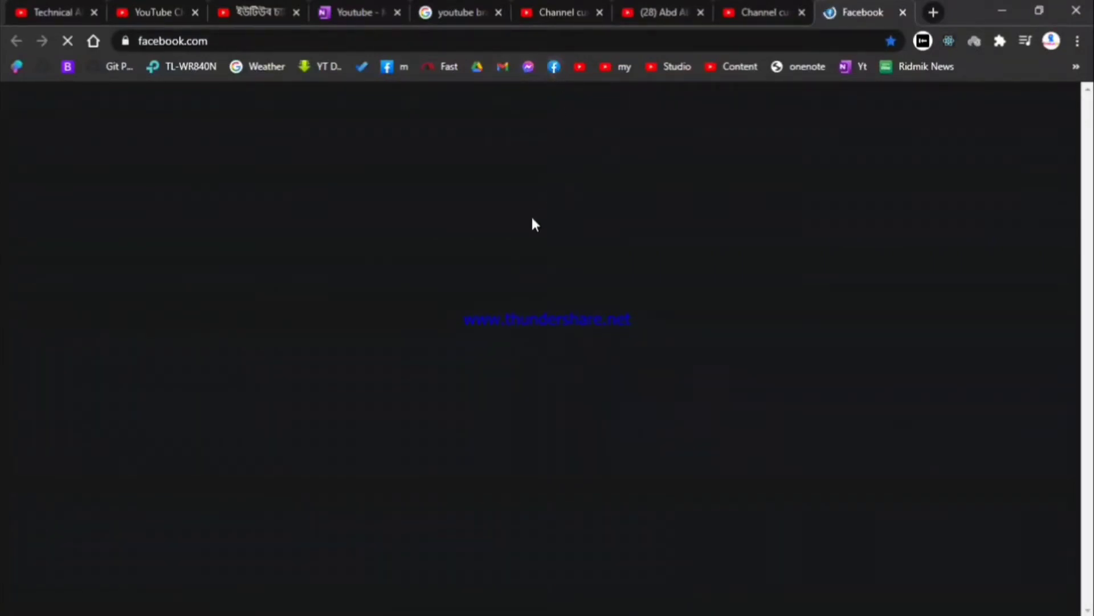
click(786, 8)
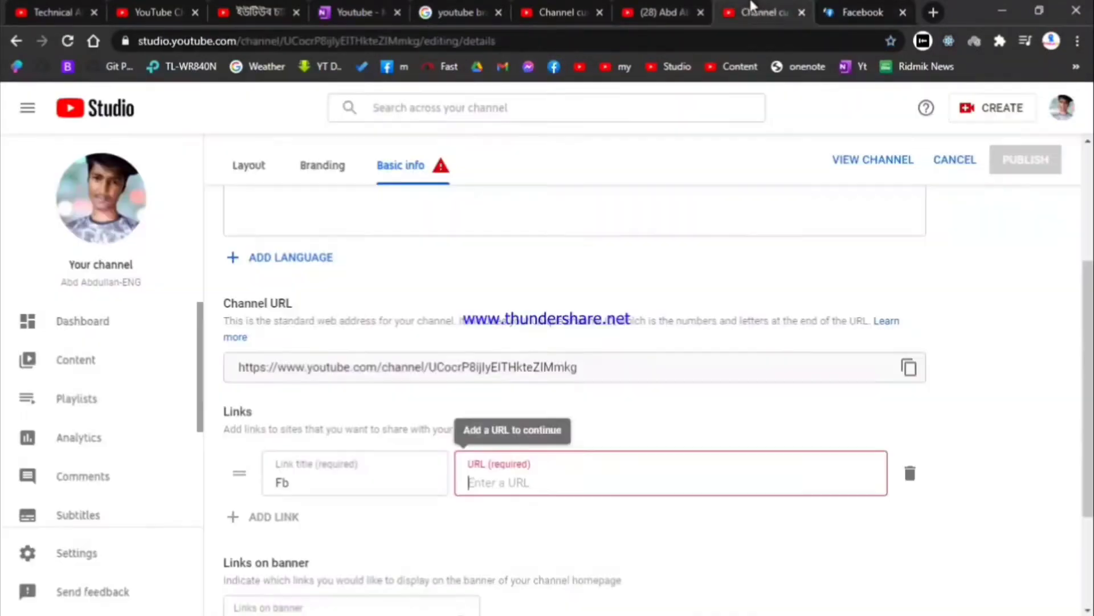
click(483, 488)
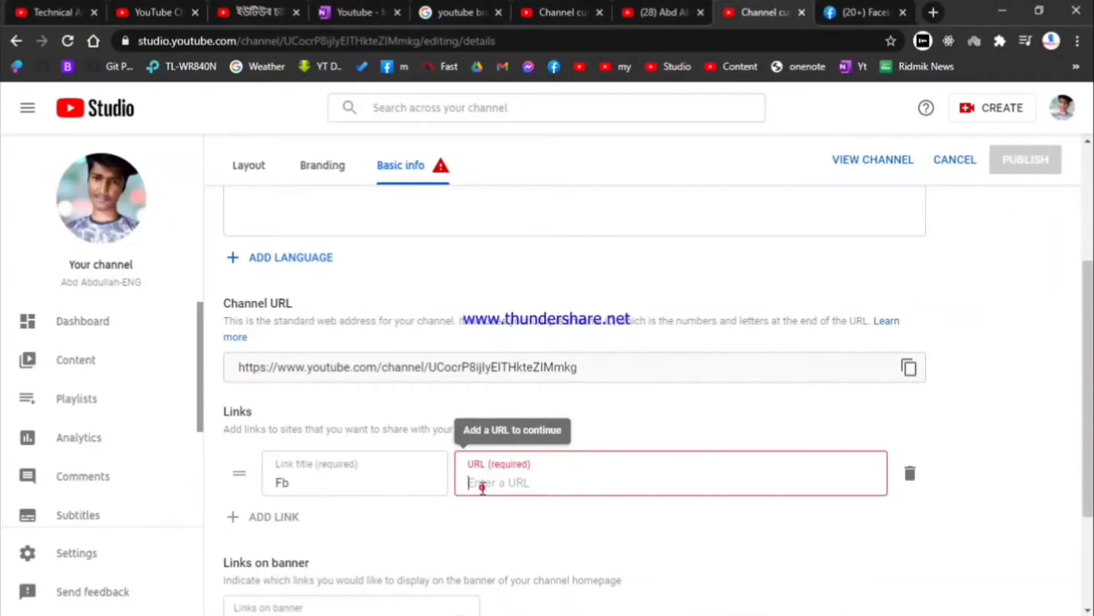
text(www)
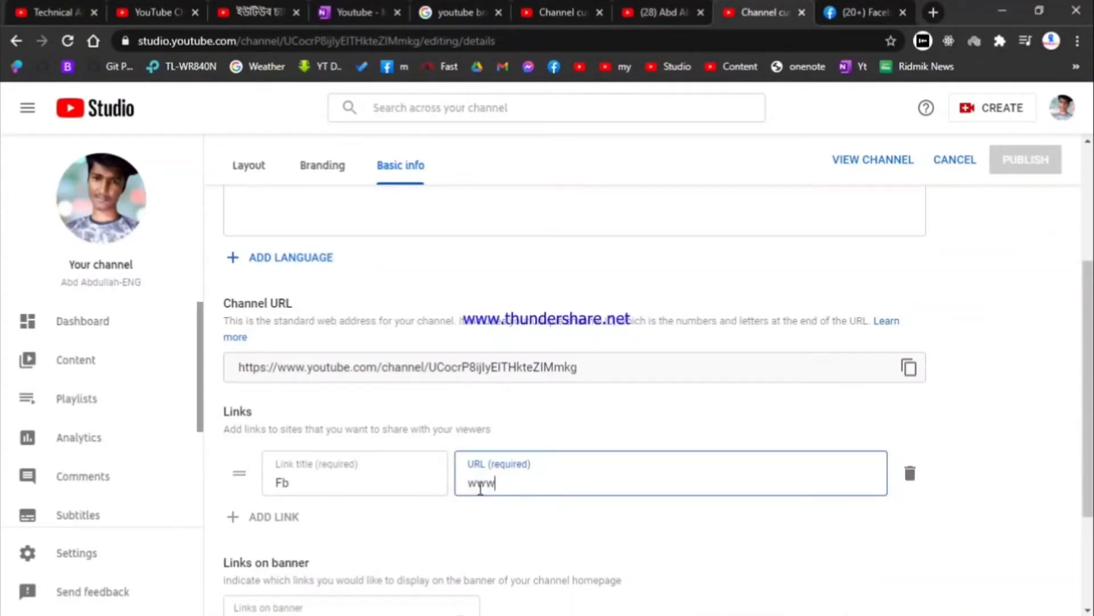
click(872, 10)
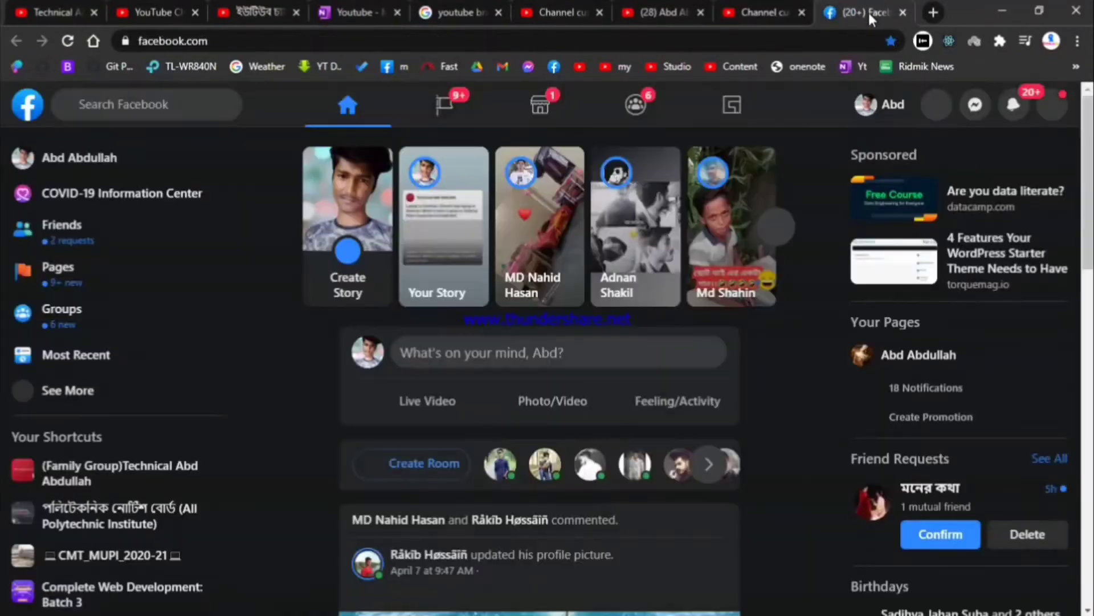
click(456, 108)
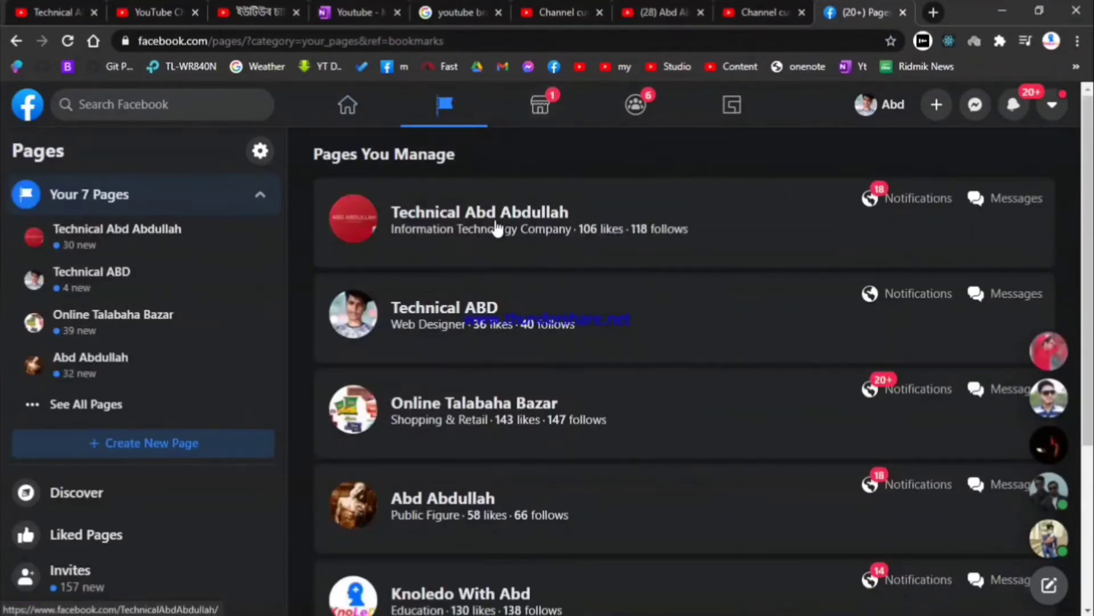
click(459, 311)
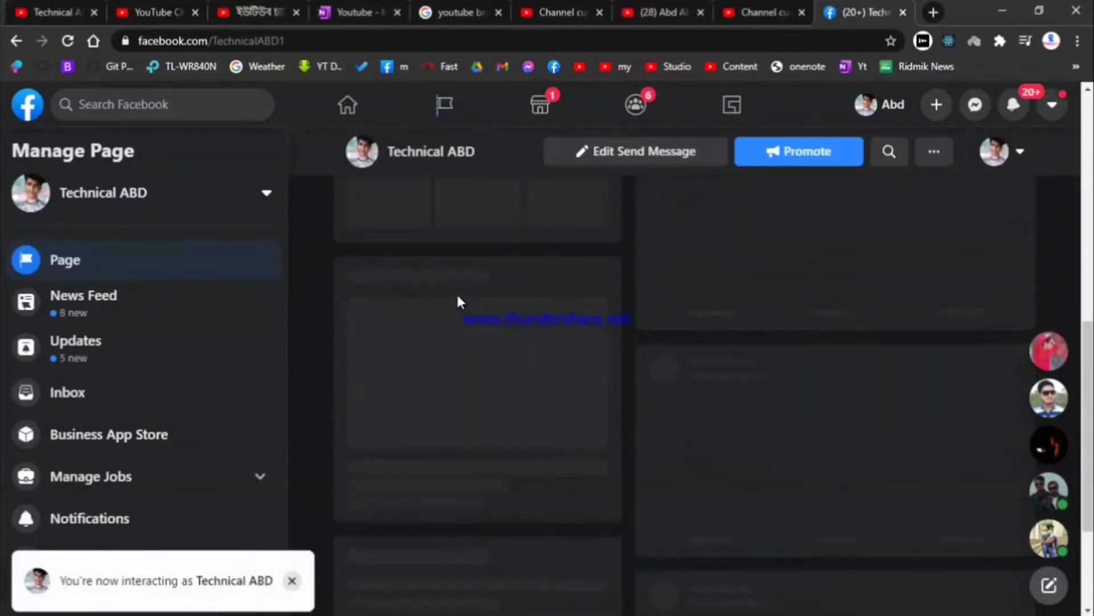
click(504, 39)
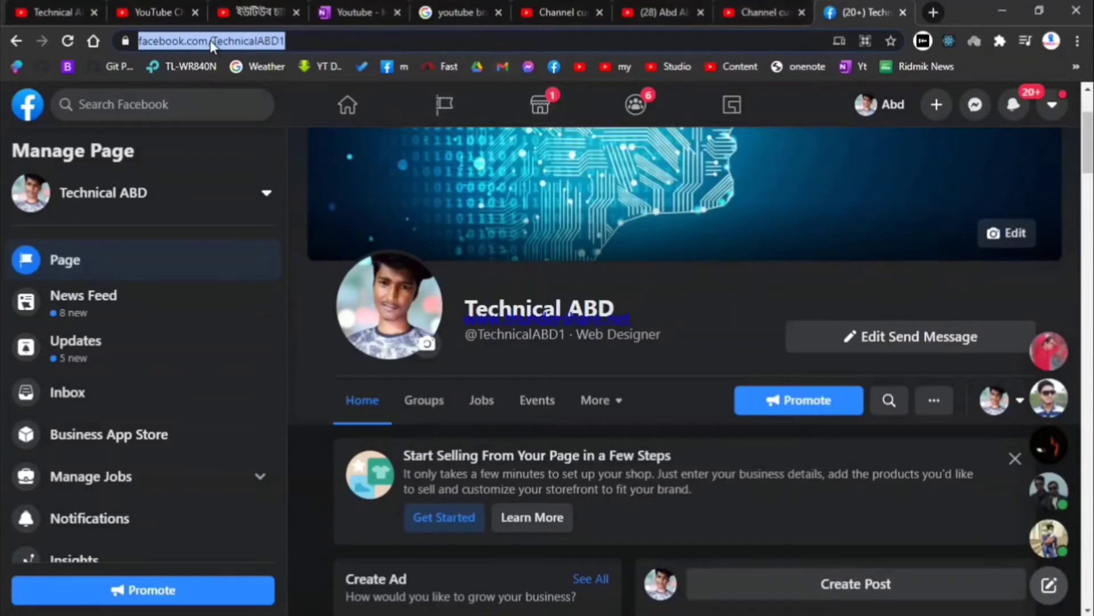
Step: Clear the partial 'ww' address from the Fb link's URL field
click(719, 8)
click(561, 472)
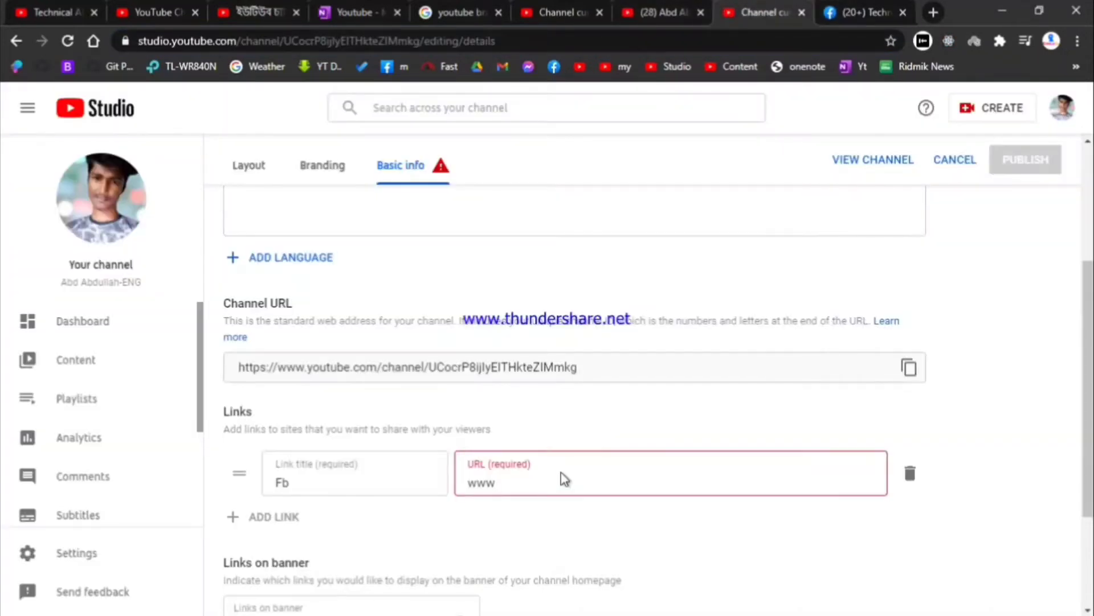
drag(496, 483, 427, 497)
drag(517, 488, 439, 475)
key(Right)
drag(510, 482, 405, 482)
drag(496, 482, 410, 476)
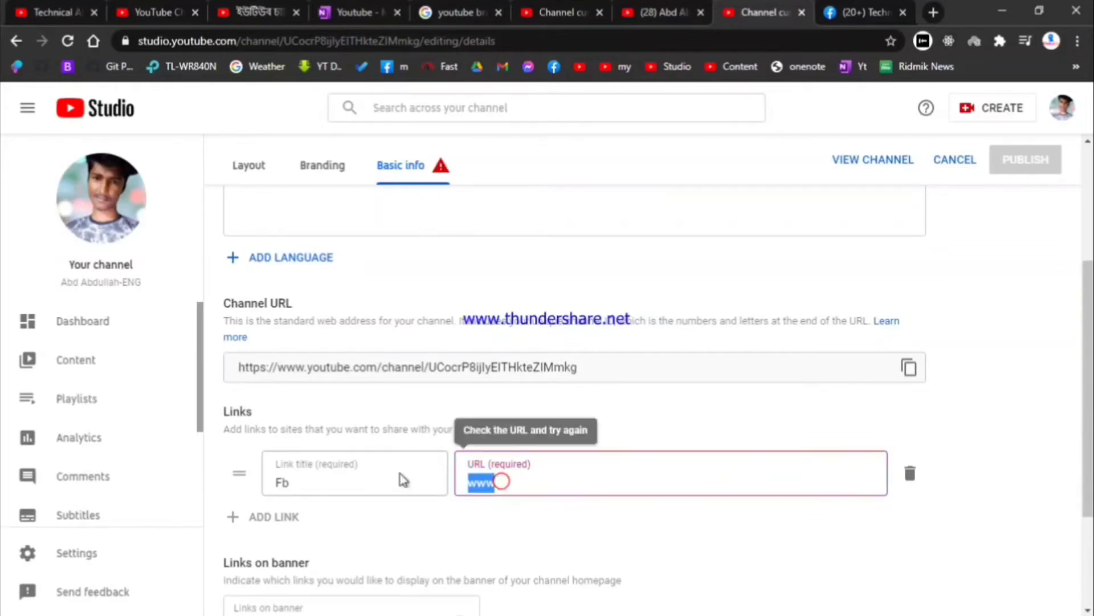
key(BackSpace)
Step: Select and copy the Technical ABD Facebook page's web address
click(841, 11)
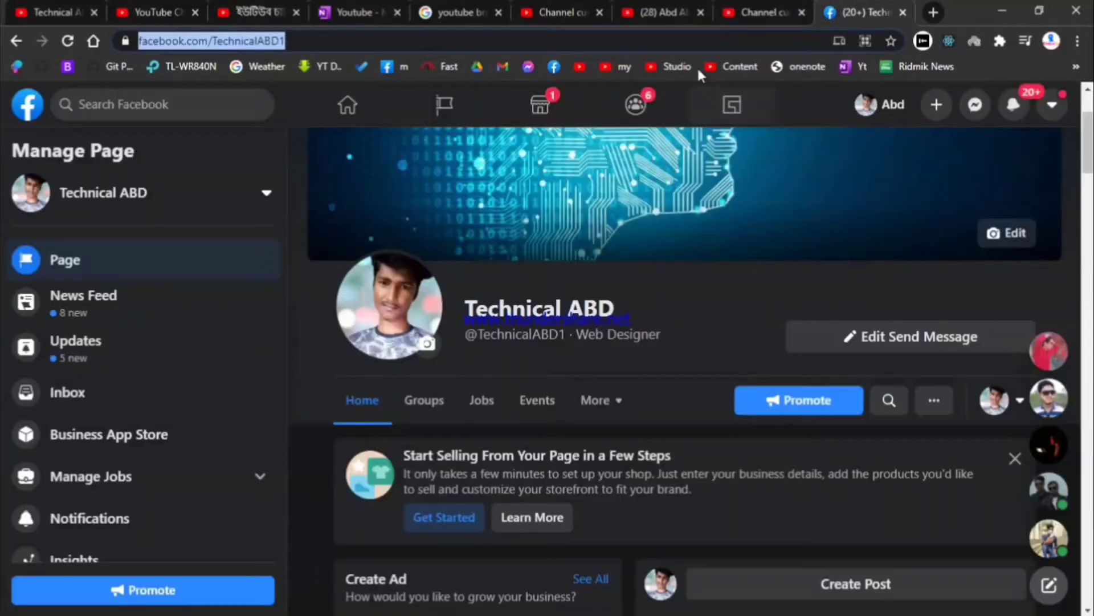
click(663, 45)
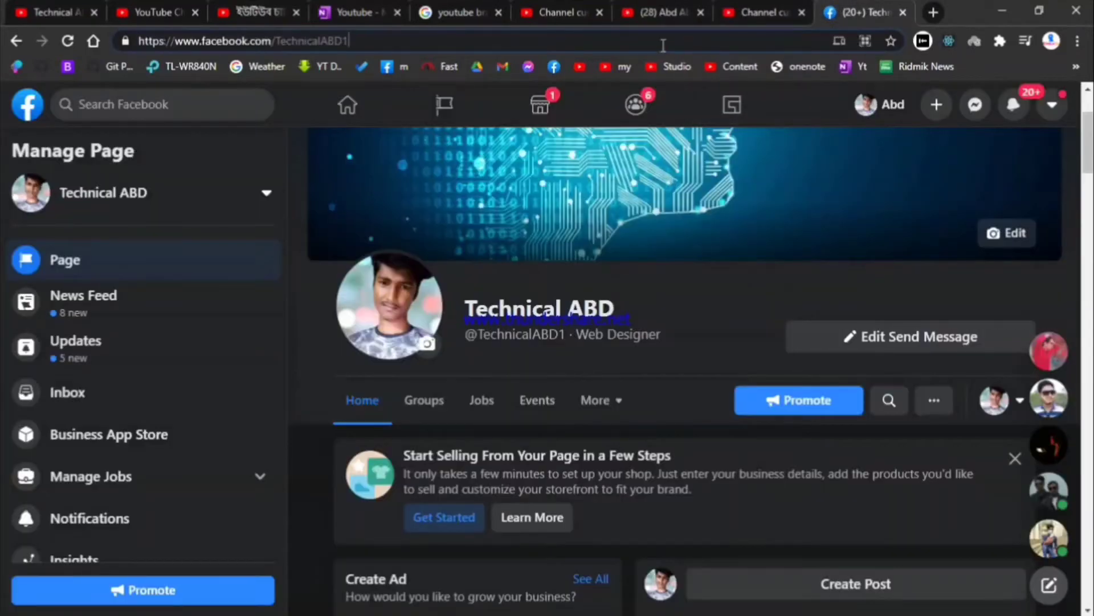
click(424, 43)
key(ctrl+c)
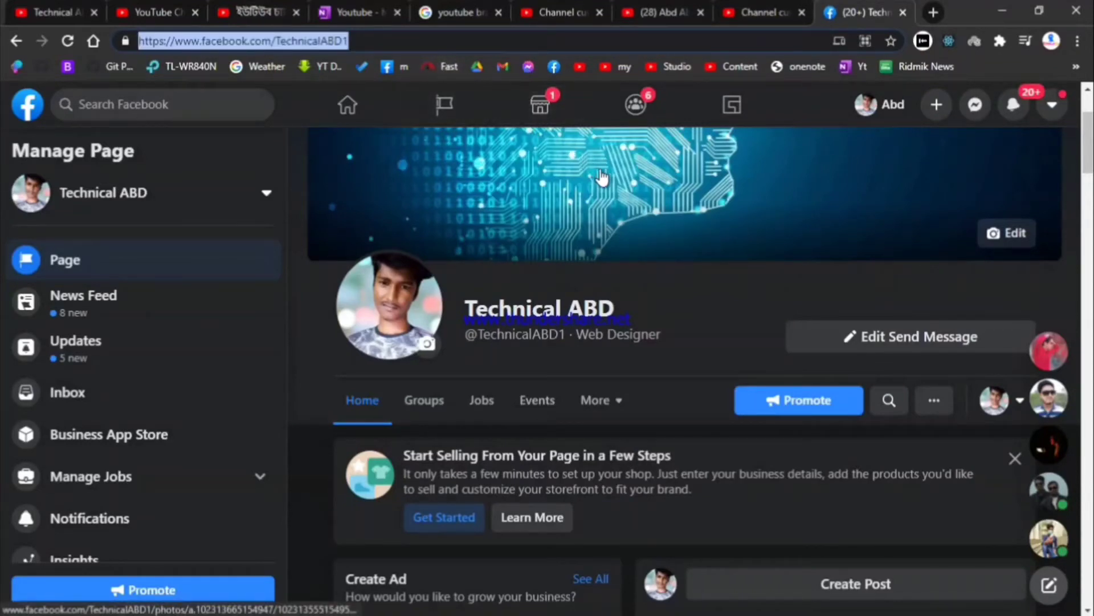
click(765, 7)
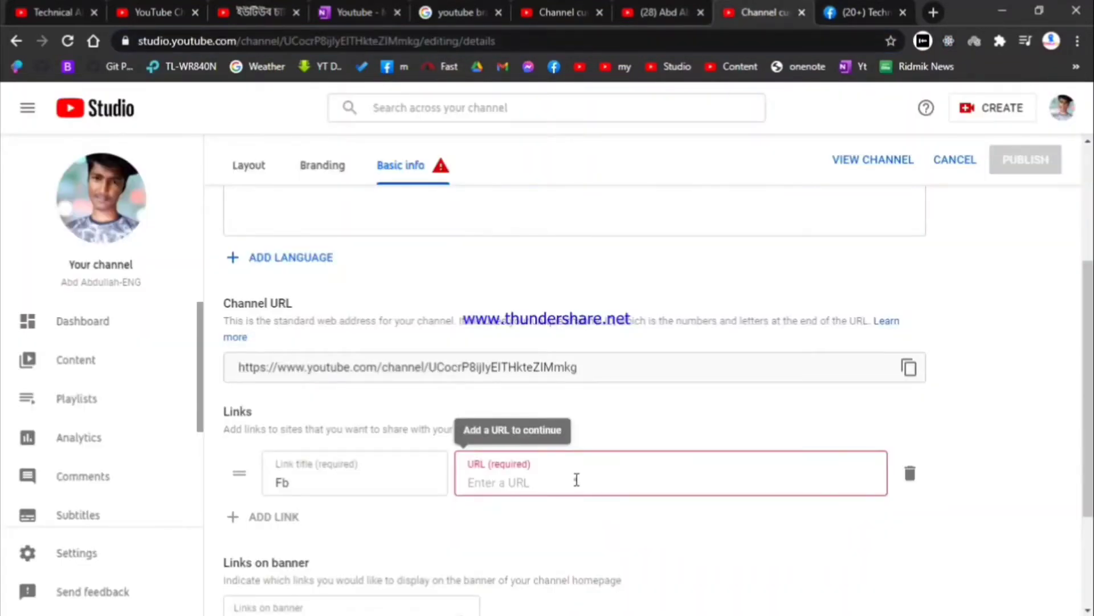
Step: Paste the Technical ABD Facebook address into the link, retitle it FB, and publish
click(576, 479)
key(ctrl+v)
click(400, 480)
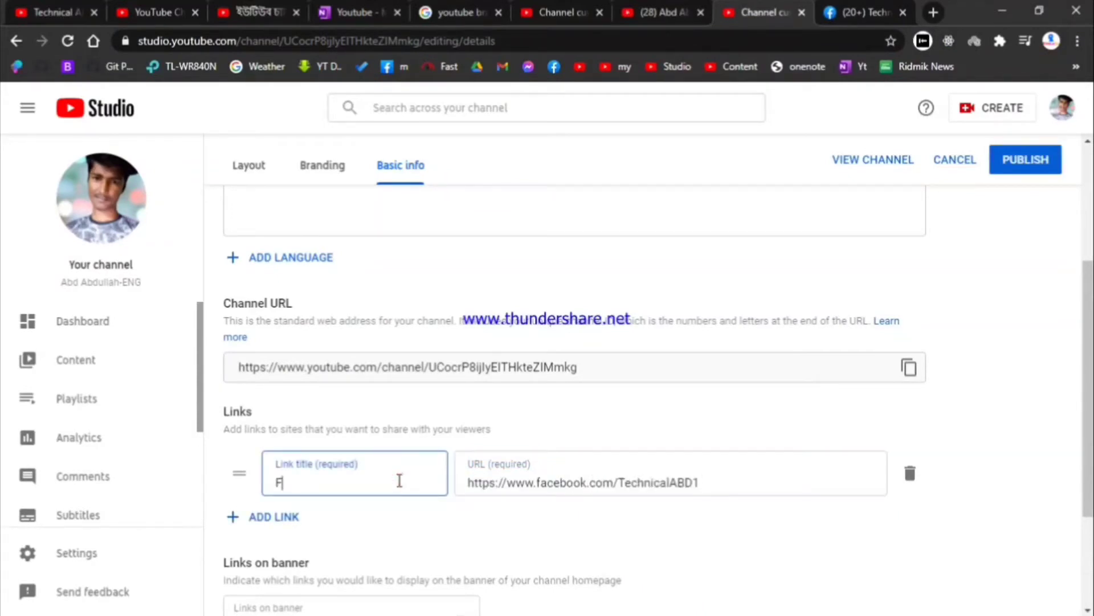
click(1026, 161)
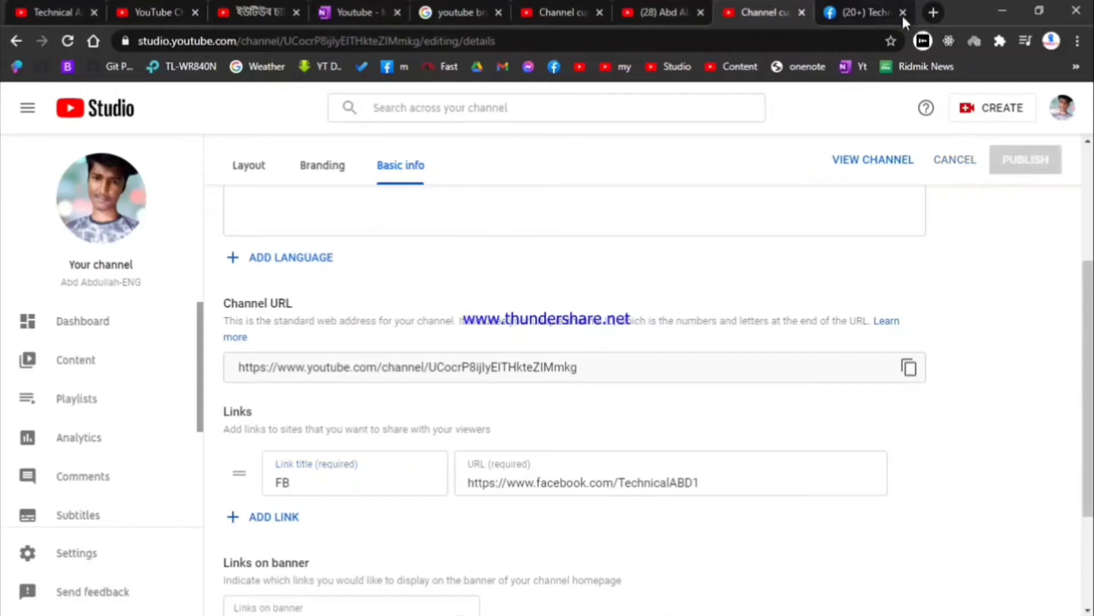
click(661, 12)
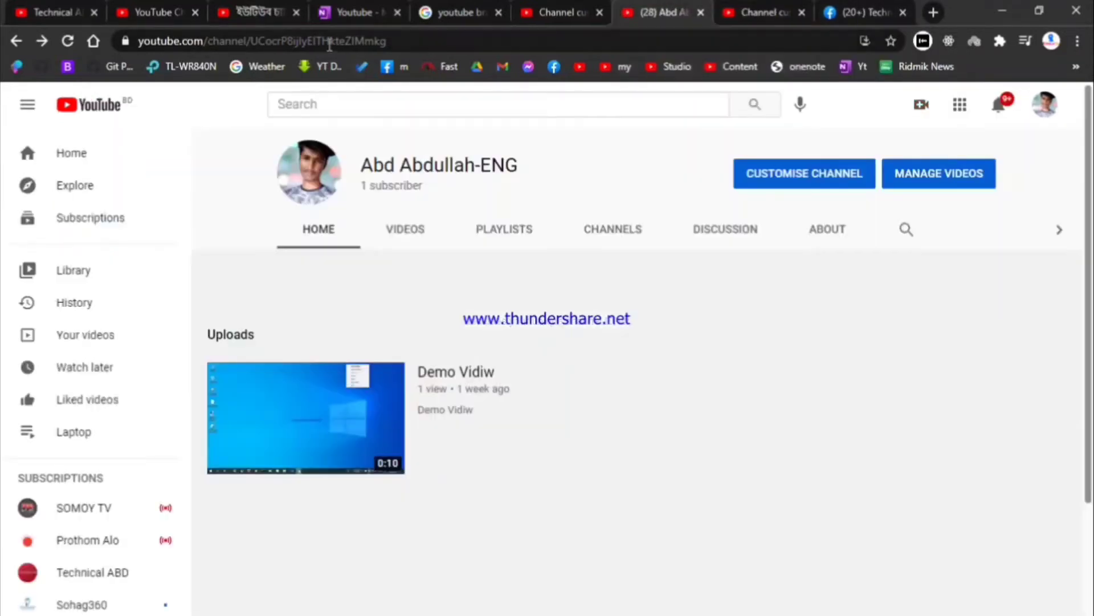
Step: Reload the channel, confirm the FB link on the About page, then return to Home
click(70, 41)
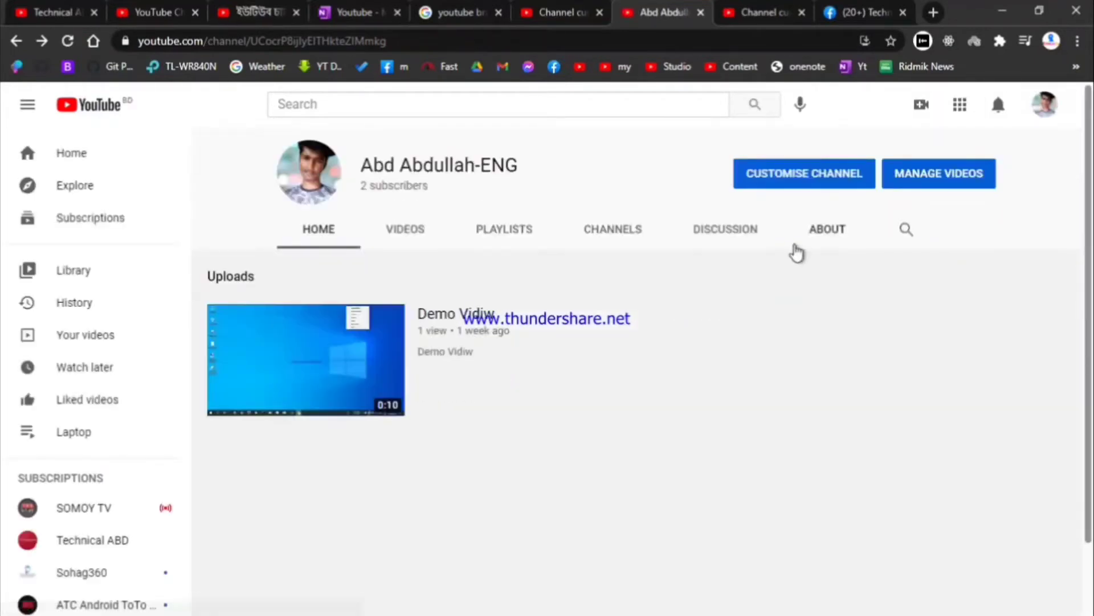
click(824, 227)
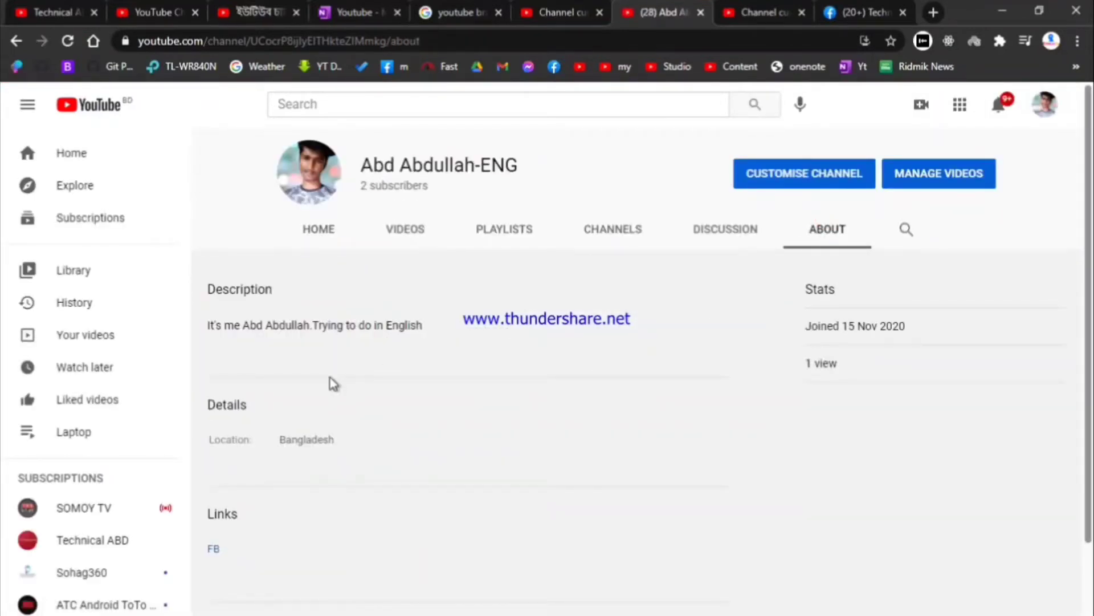
scroll(333, 383, down, 2)
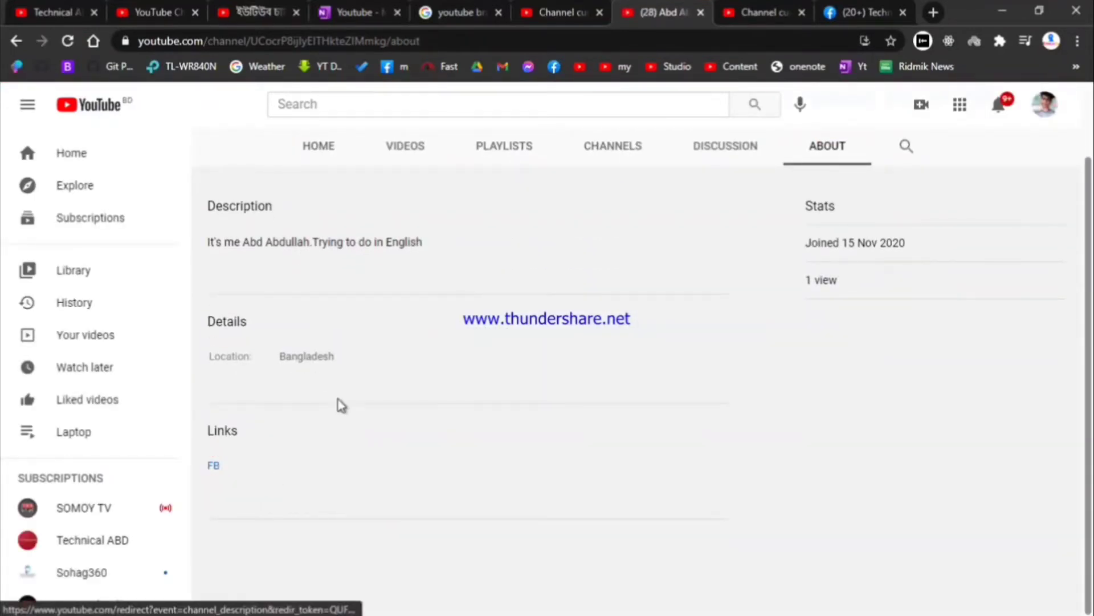
scroll(335, 414, up, 2)
click(325, 231)
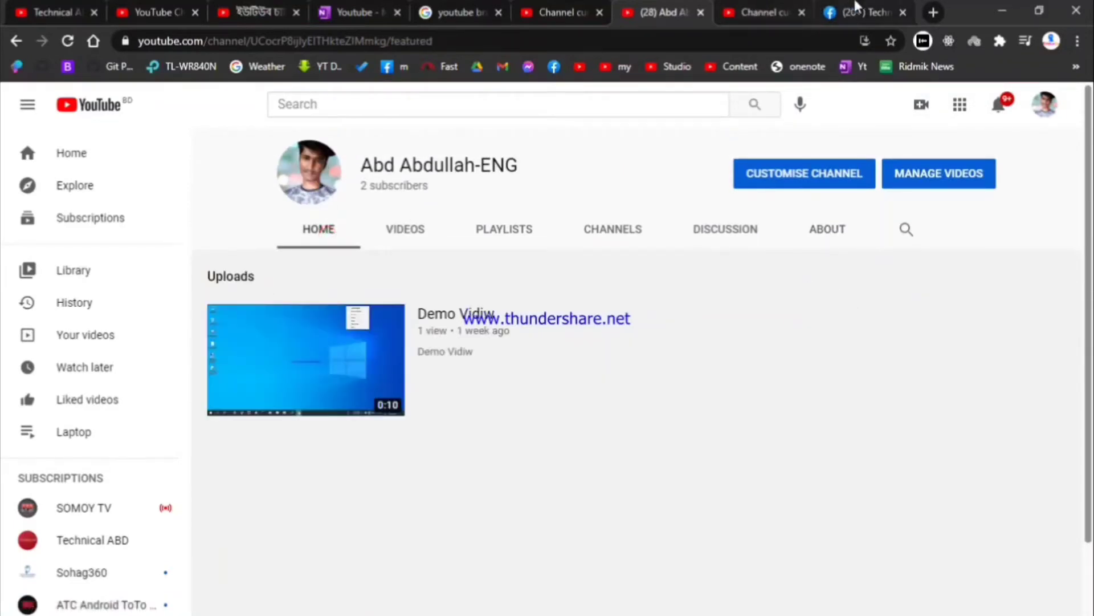
click(855, 9)
Step: Enter the business contact e-mail in Basic info, fix a typo, and publish the change
click(727, 14)
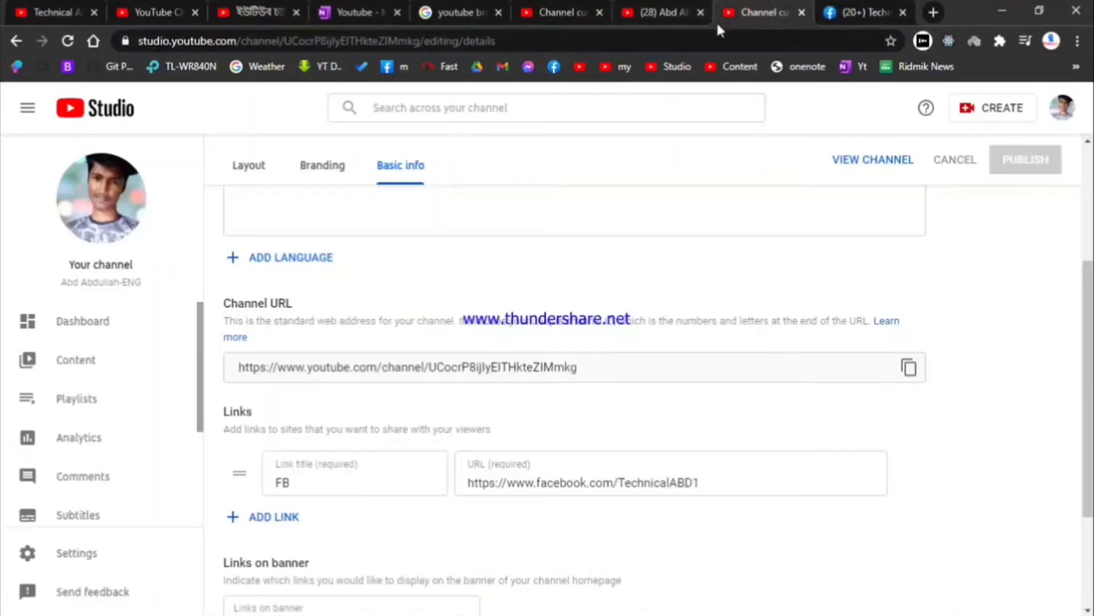
scroll(601, 217, up, 4)
scroll(607, 225, down, 5)
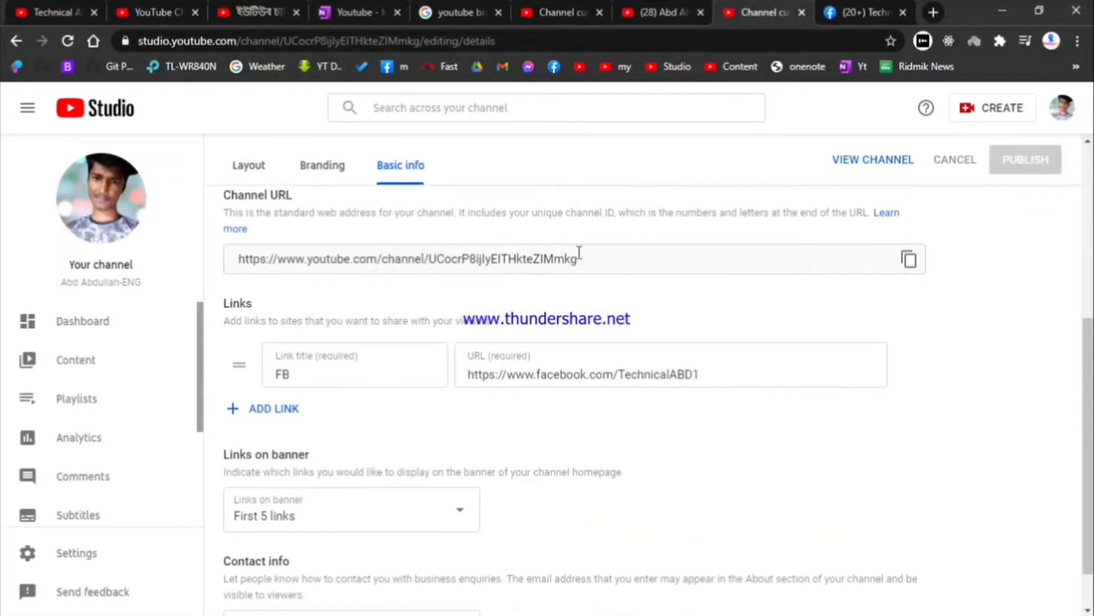
scroll(365, 456, down, 1)
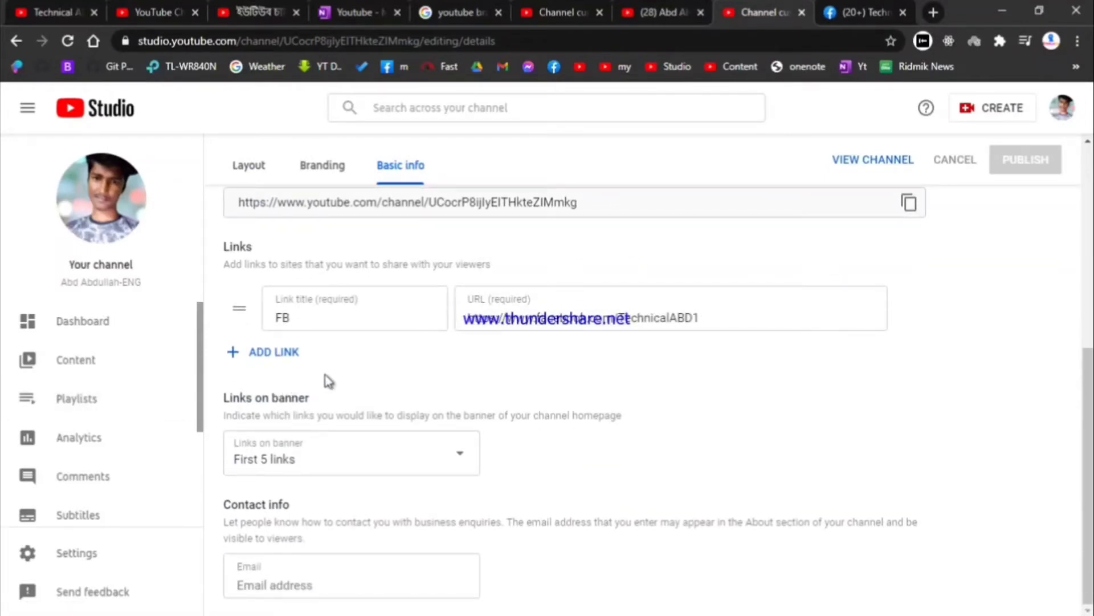
click(297, 579)
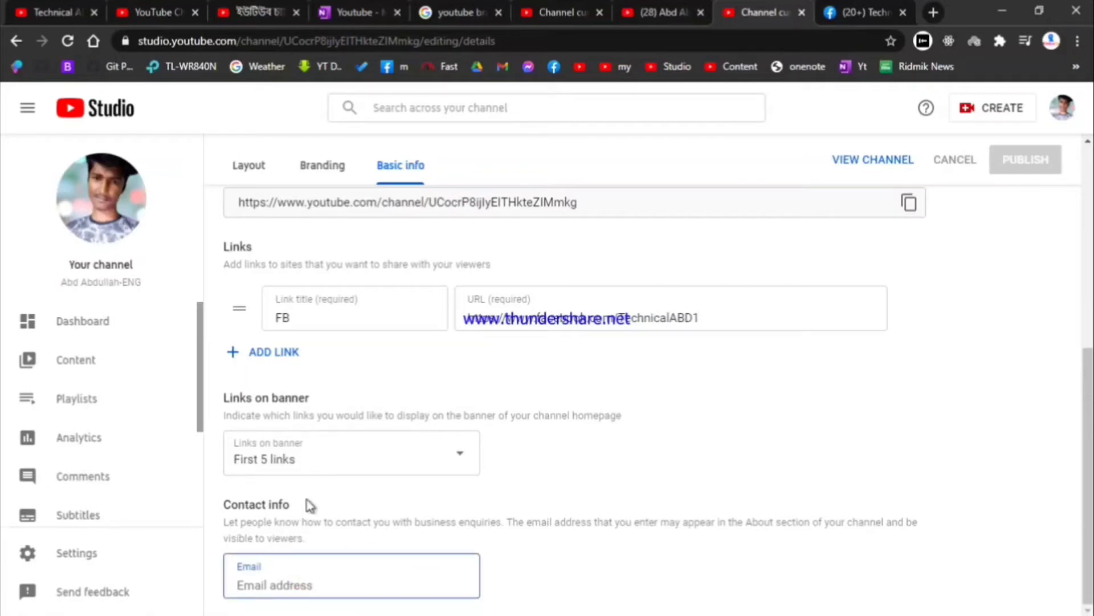
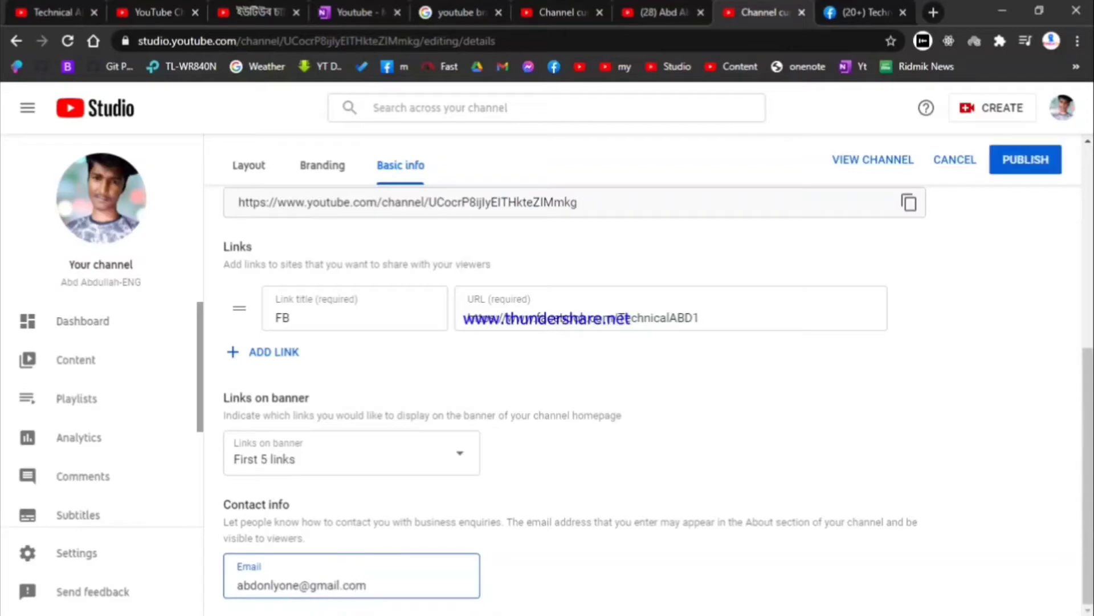
click(1012, 160)
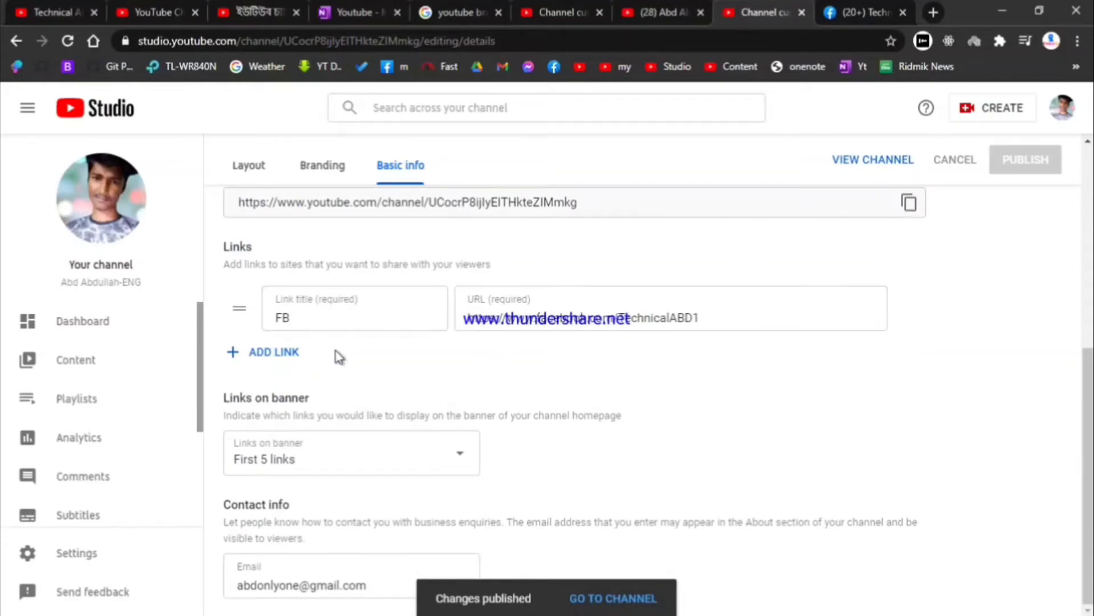
scroll(325, 354, up, 6)
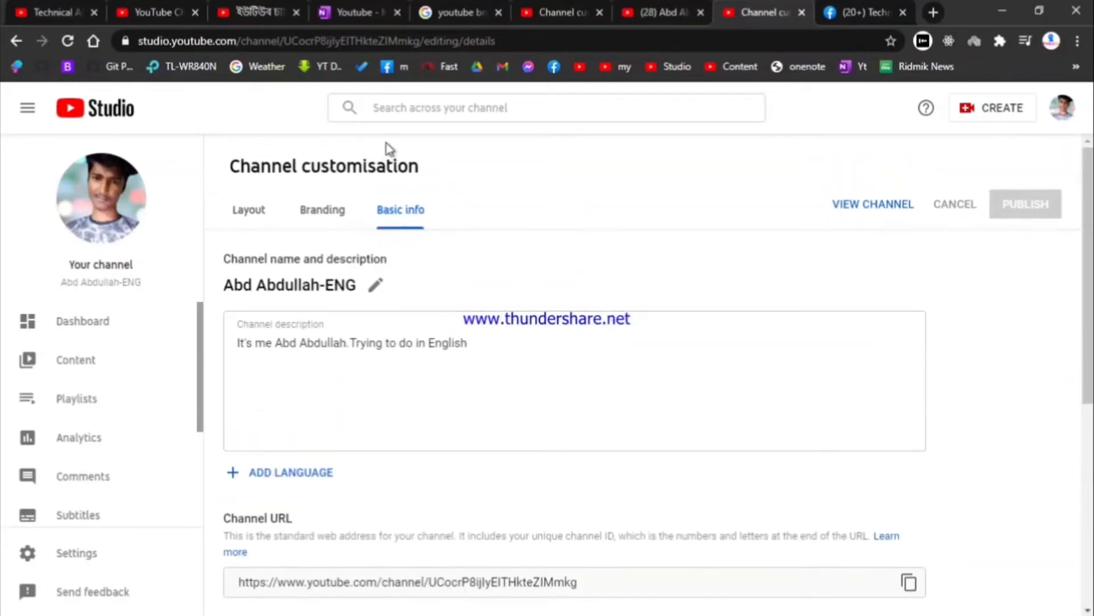
Step: Open the Branding tab and review the profile picture, banner and watermark sections, cancelling the banner file picker
click(324, 222)
scroll(345, 416, down, 5)
scroll(365, 342, up, 3)
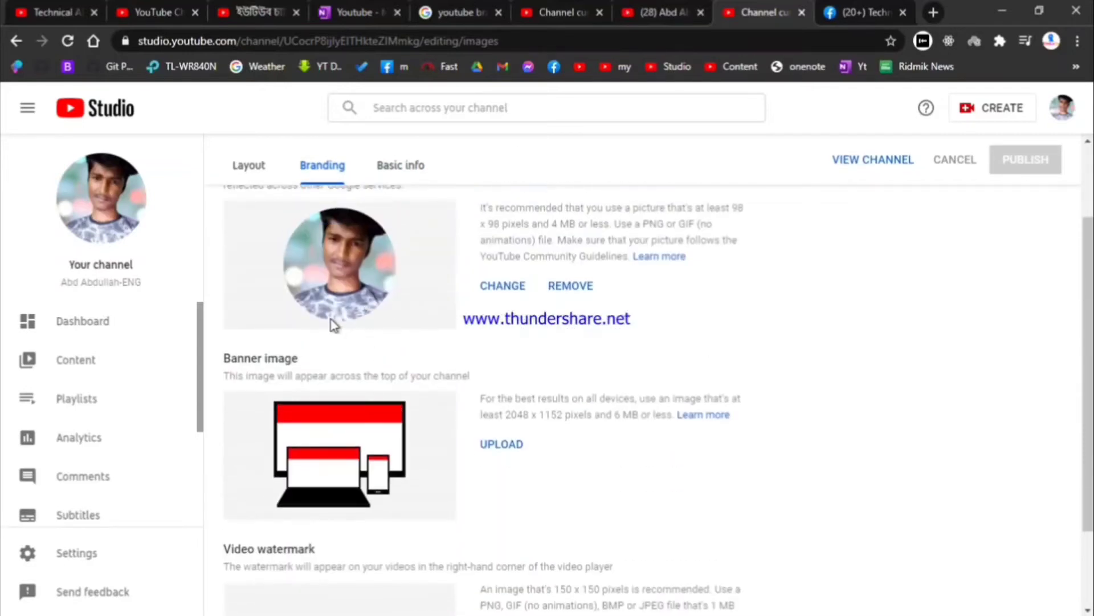
scroll(335, 327, up, 2)
scroll(342, 334, down, 4)
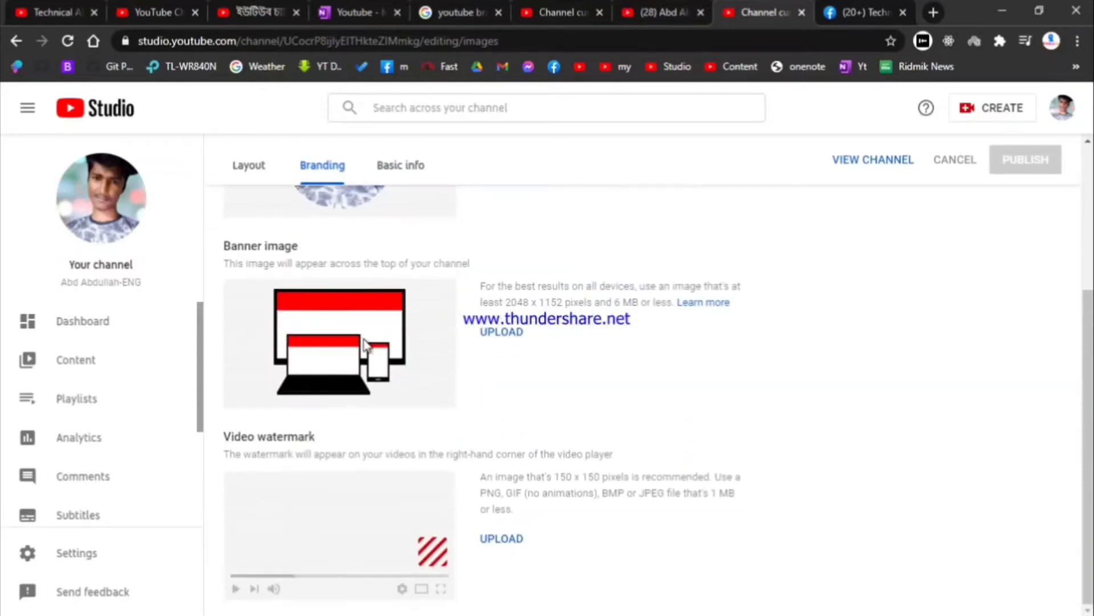
scroll(500, 345, up, 2)
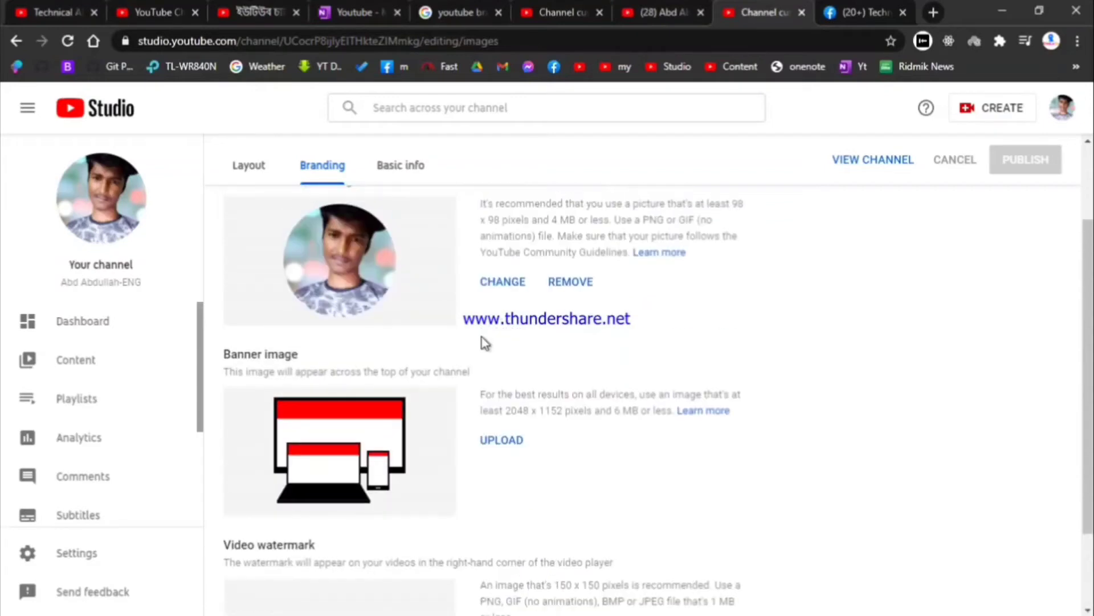
click(499, 440)
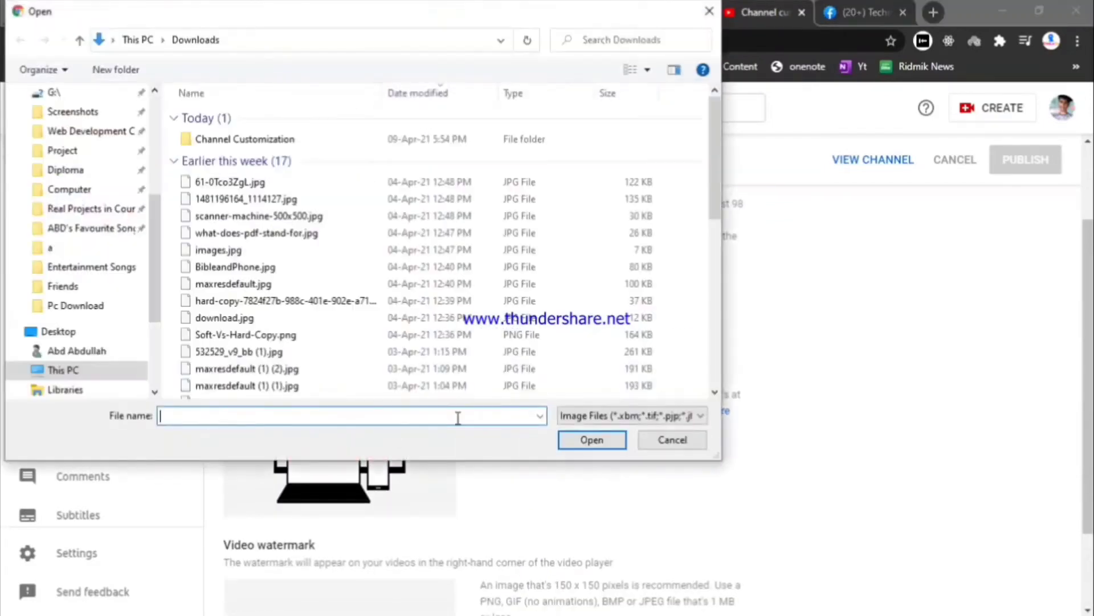
click(708, 11)
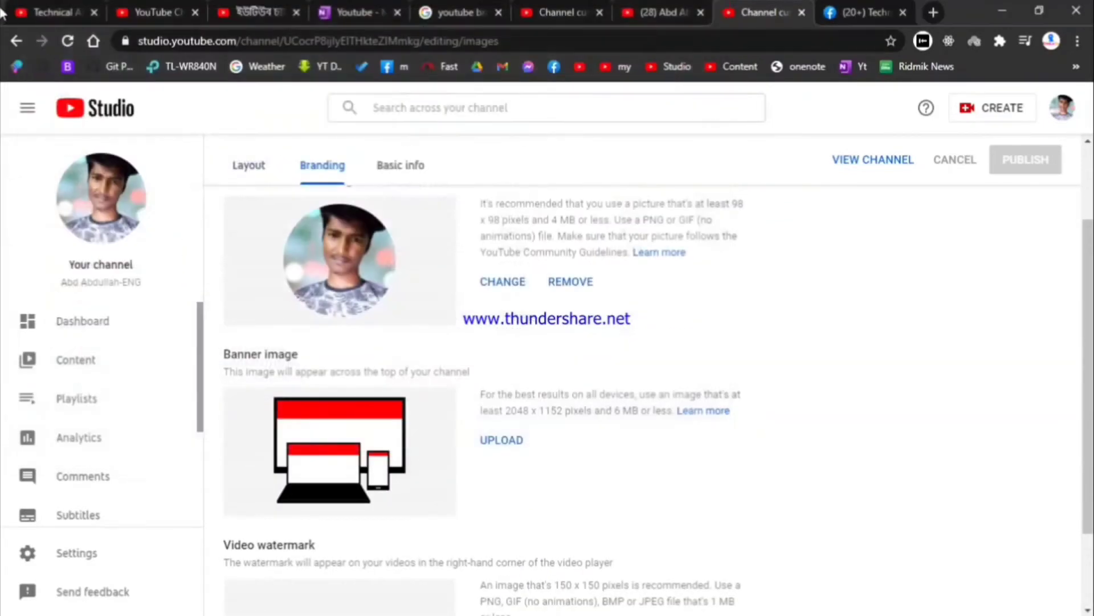
Step: Check the reference Technical ABD channel and its Facebook page, then return to Branding
click(82, 9)
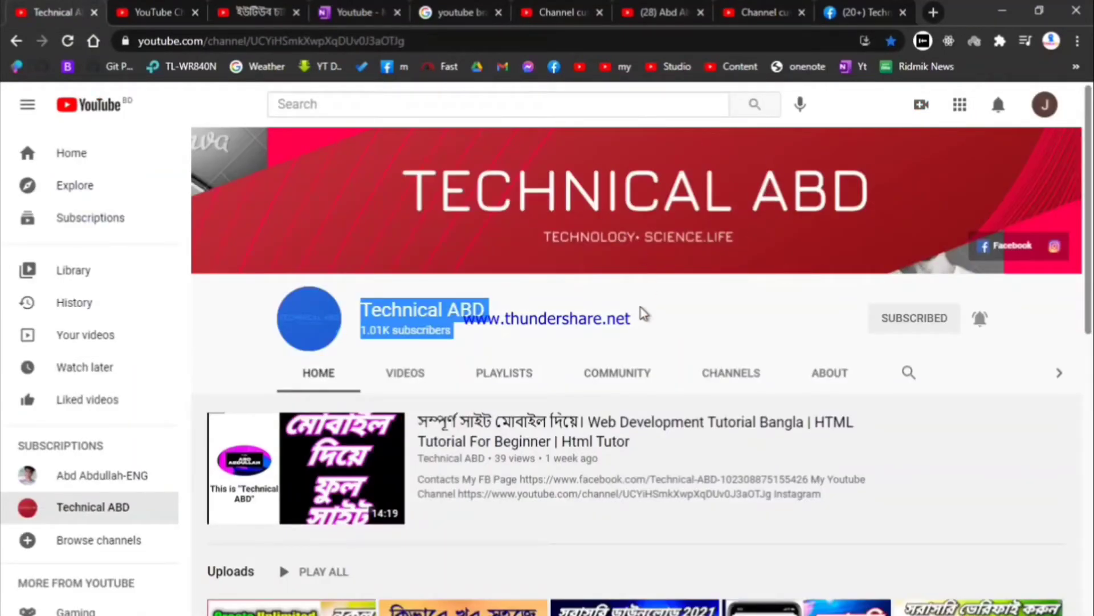
scroll(619, 334, down, 7)
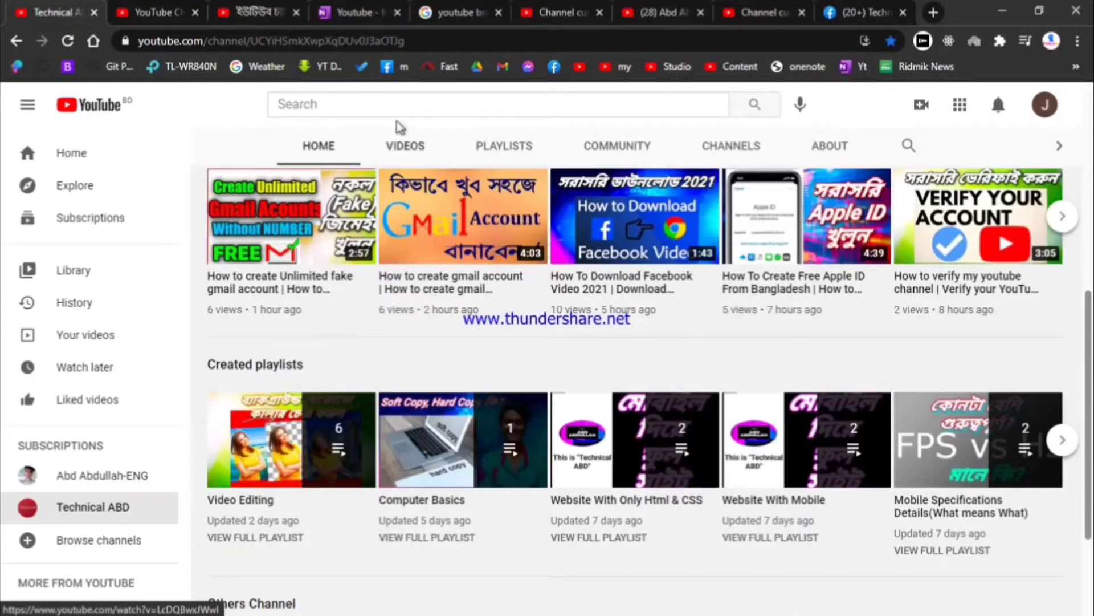
click(852, 11)
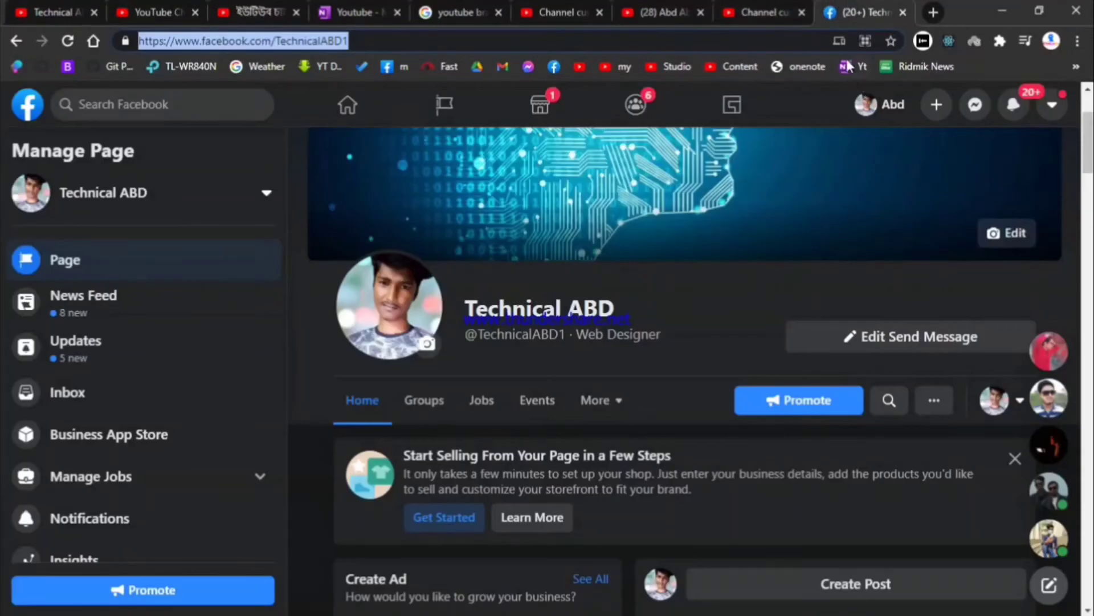
click(758, 13)
scroll(549, 268, down, 2)
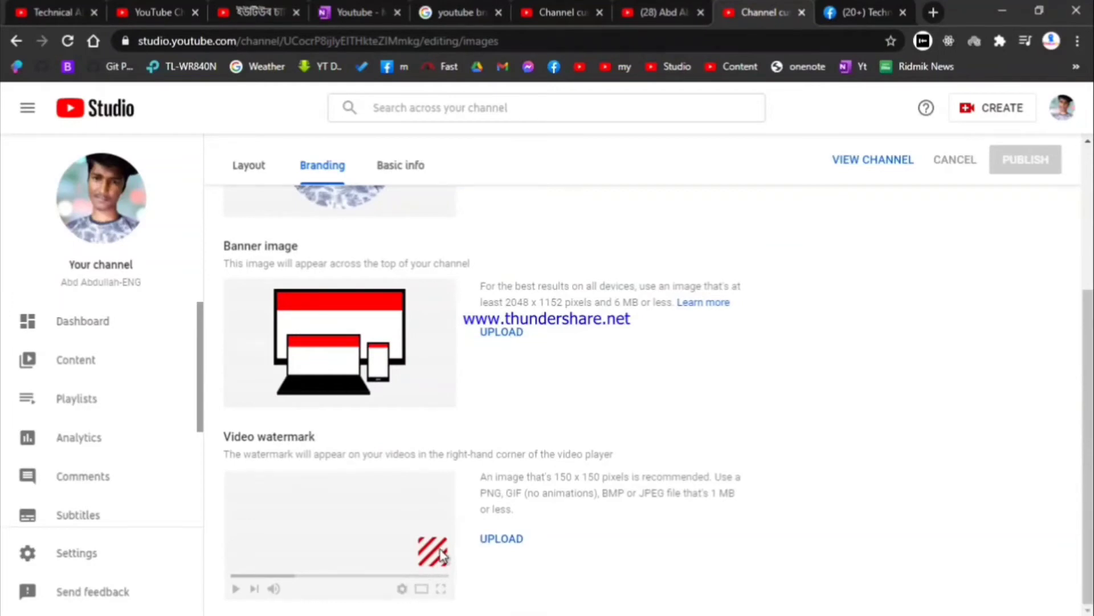
Step: Upload Technical Abd.png from the Channel Customization folder as the banner and confirm the crop
click(502, 333)
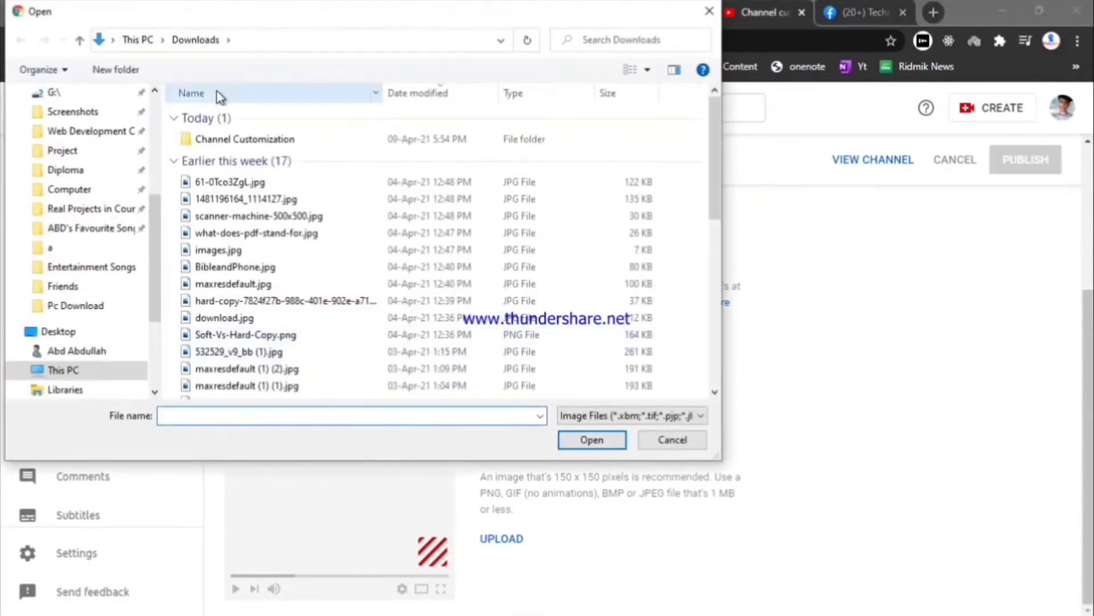
double_click(245, 139)
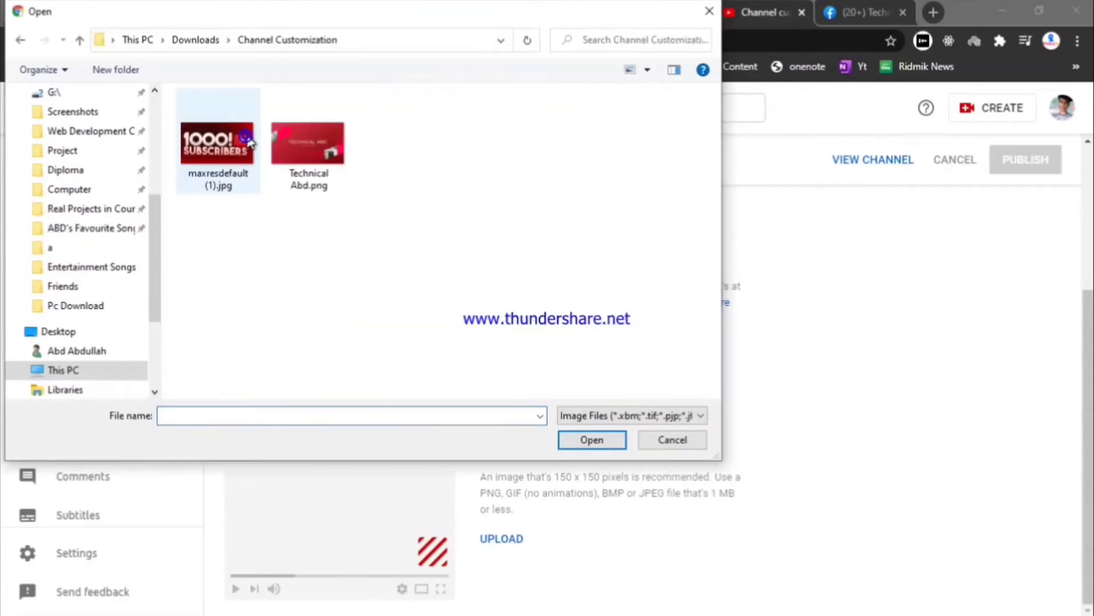
click(303, 165)
click(570, 447)
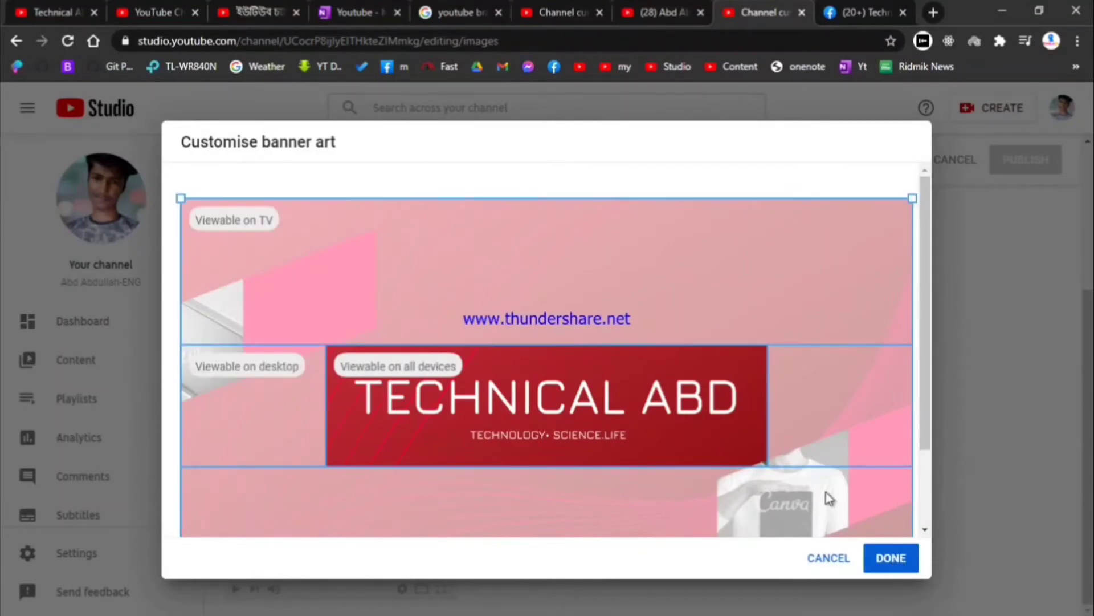
click(886, 559)
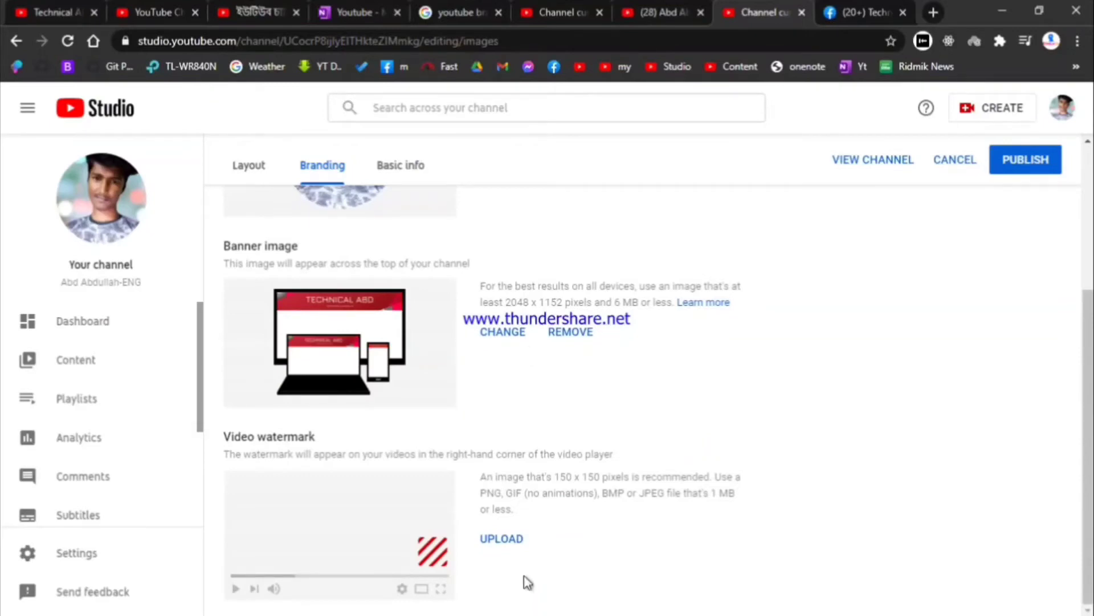
click(489, 542)
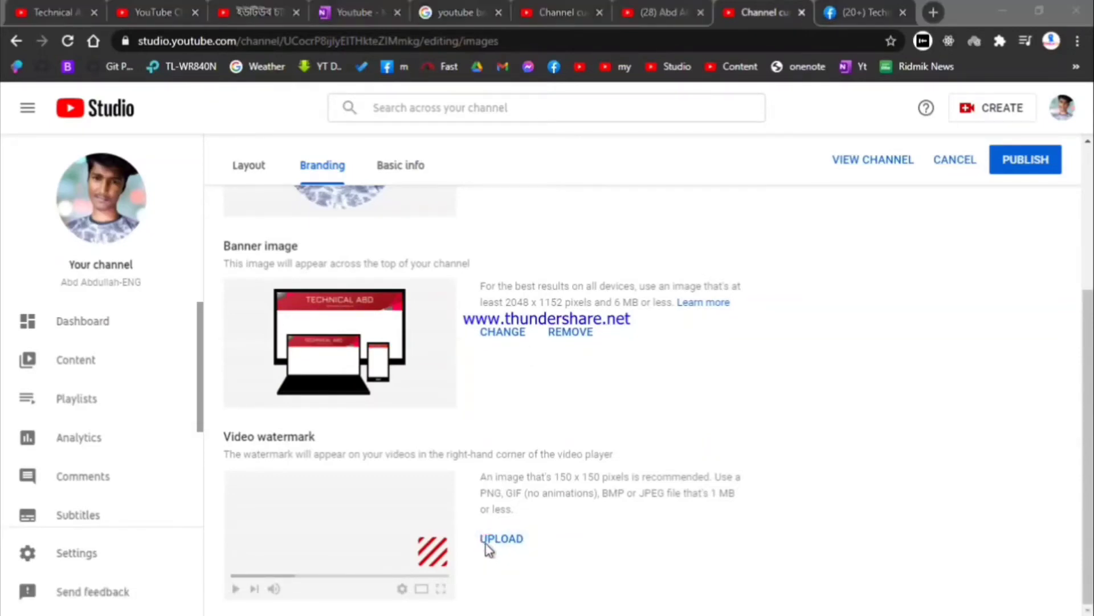
Step: Upload the 1000 Subscribers watermark cropped to its left part, shown for the entire video, and publish
click(237, 145)
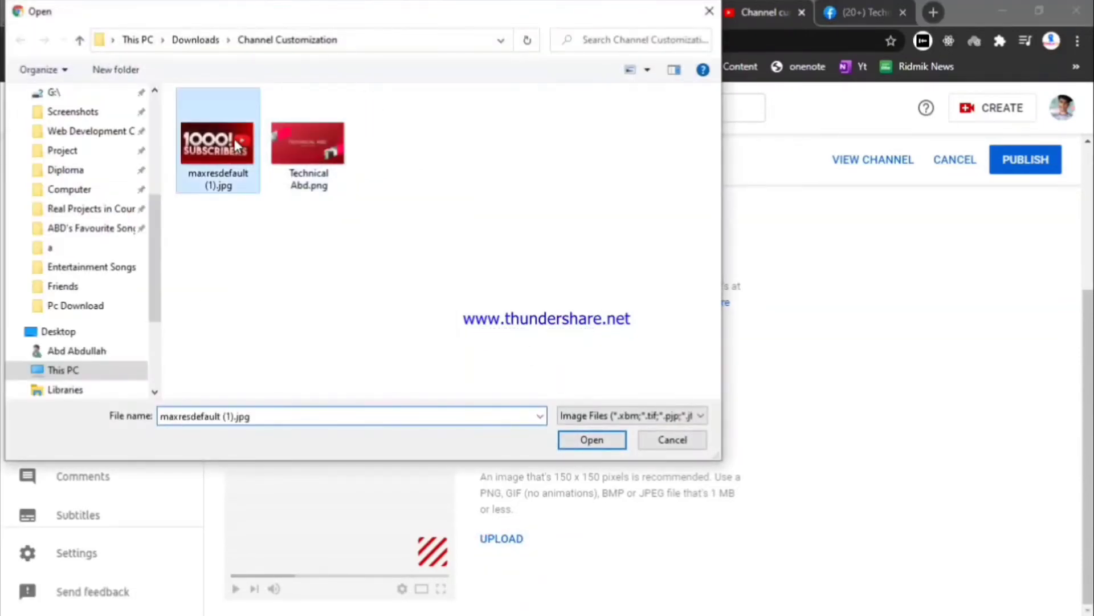
click(592, 440)
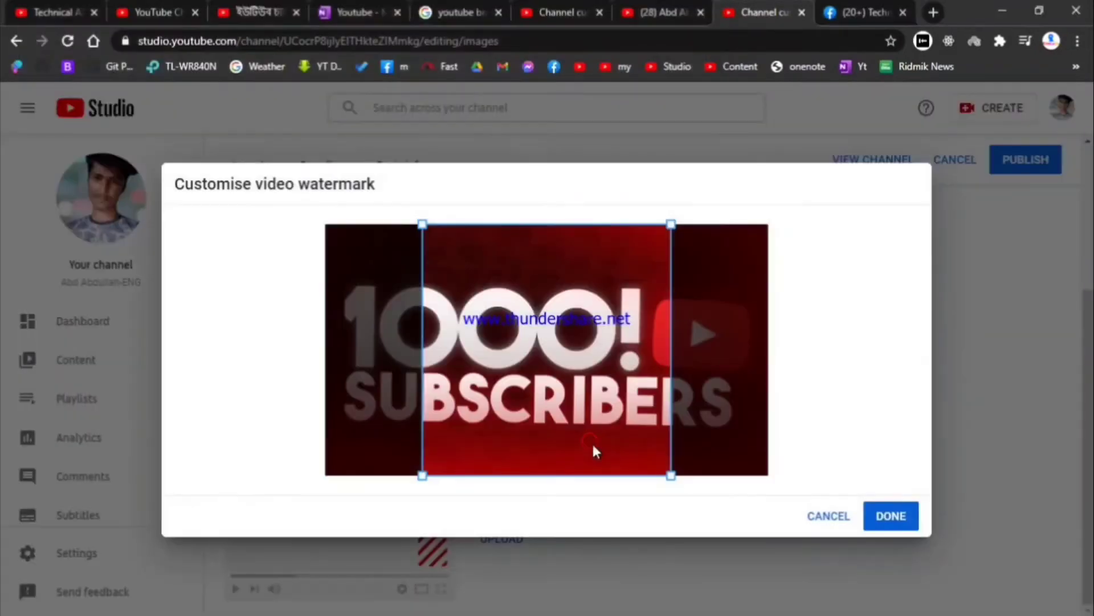
drag(569, 406, 487, 401)
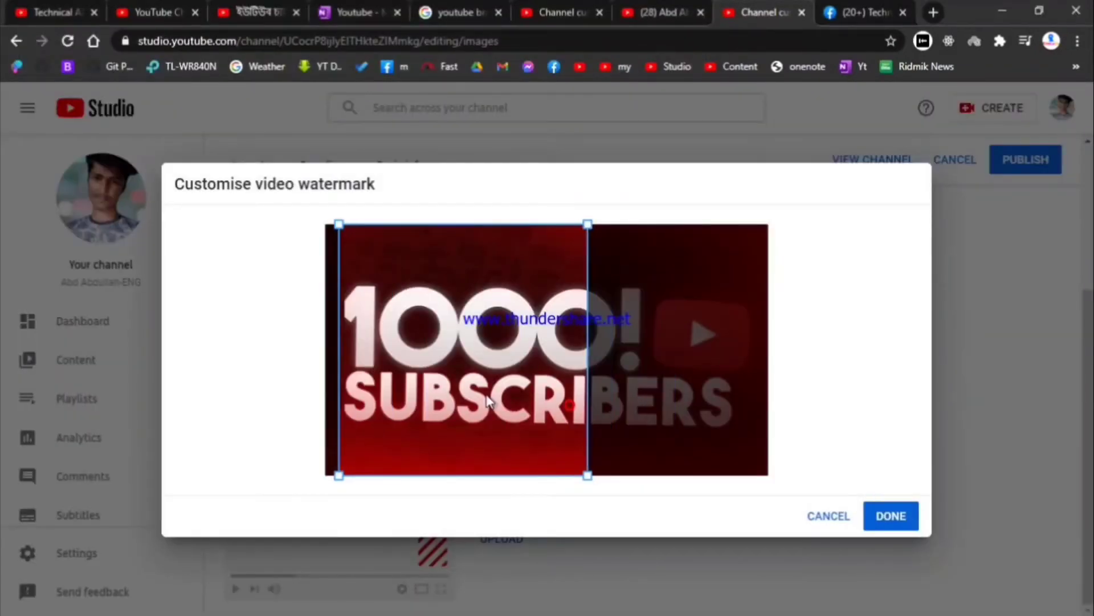
click(881, 516)
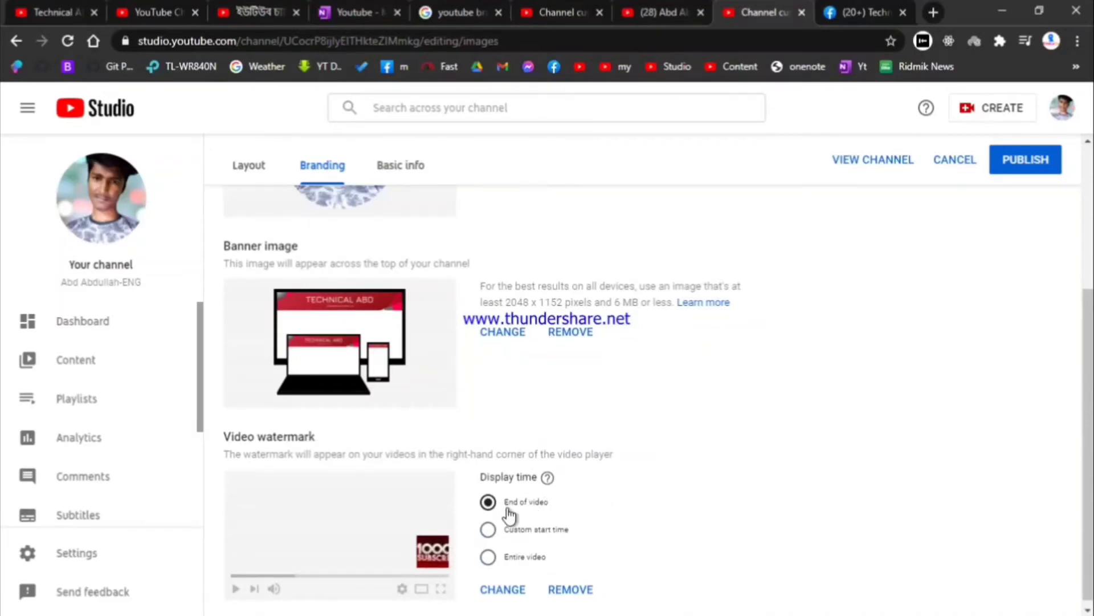
click(491, 558)
scroll(539, 541, down, 1)
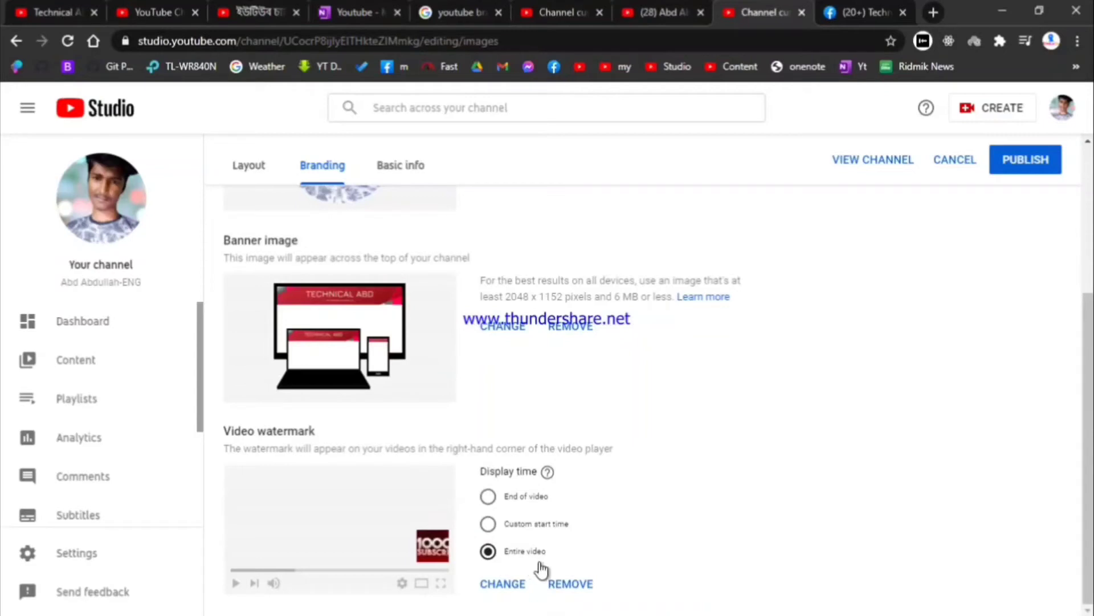
click(1026, 161)
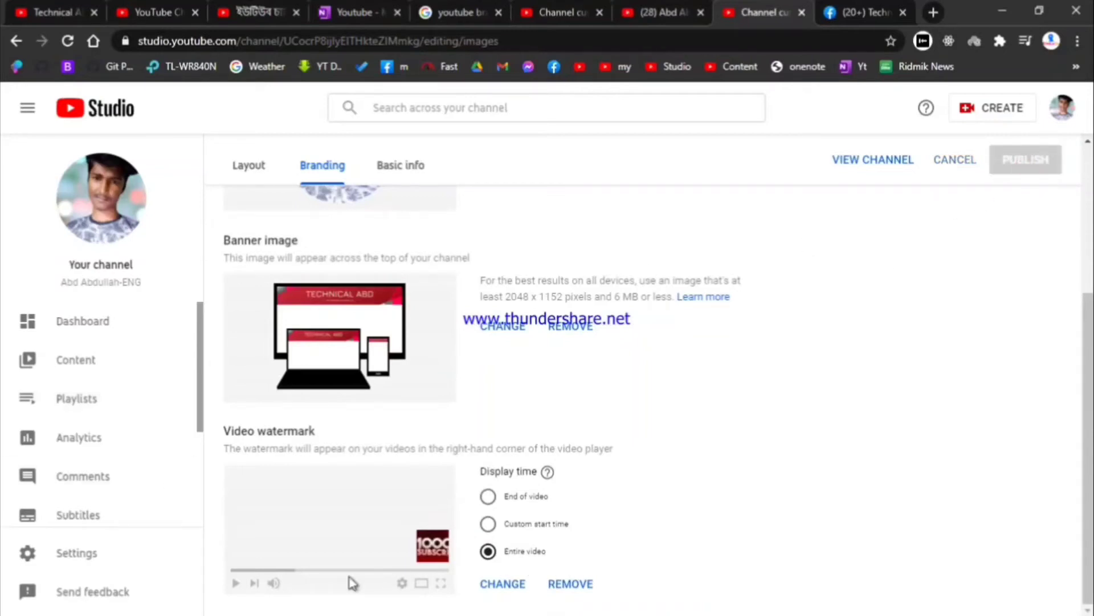
scroll(432, 427, up, 4)
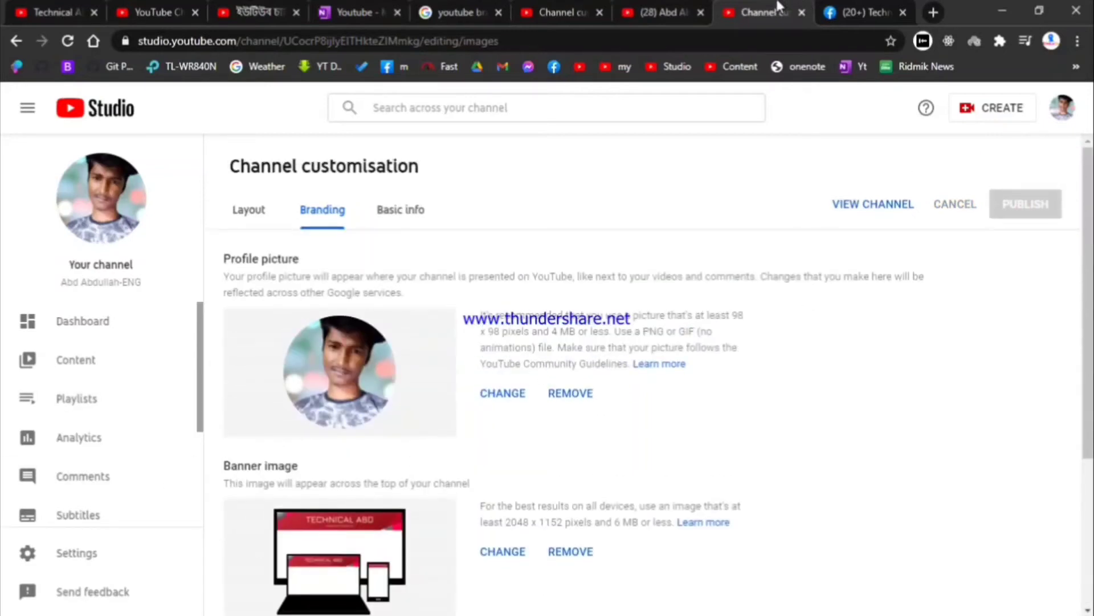
Step: Look over the customised channel page showing the new Technical ABD banner
click(661, 12)
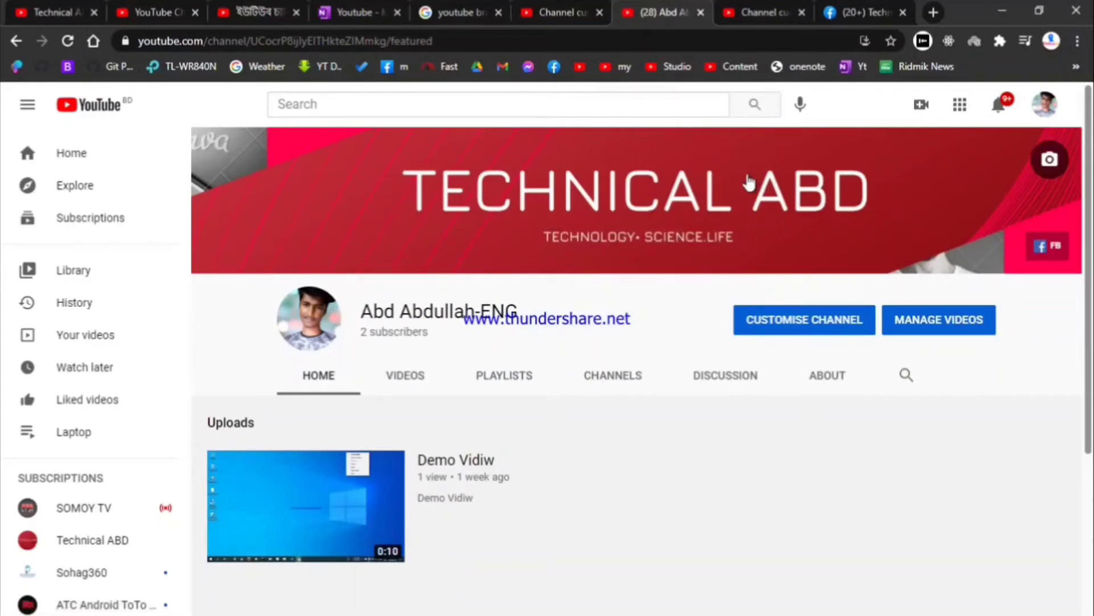
scroll(518, 205, down, 1)
scroll(728, 293, up, 1)
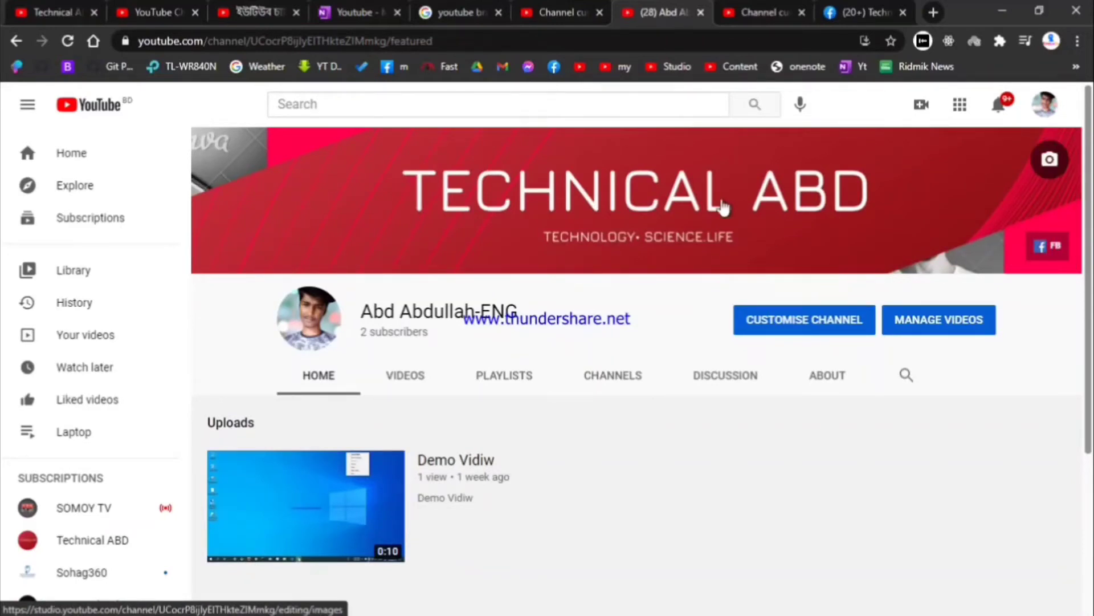
click(741, 14)
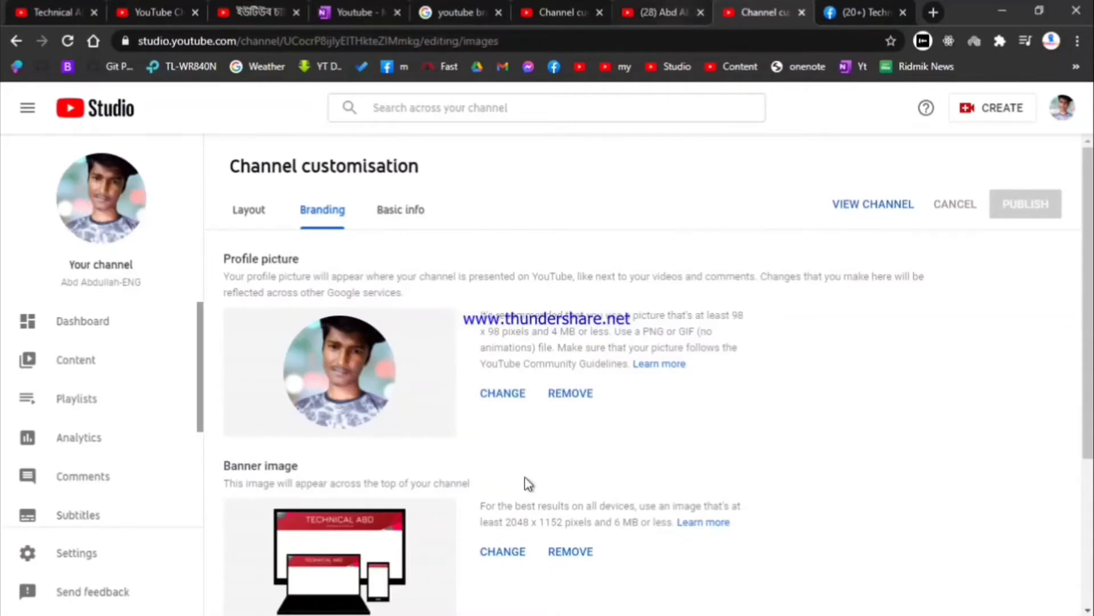
scroll(551, 452, down, 4)
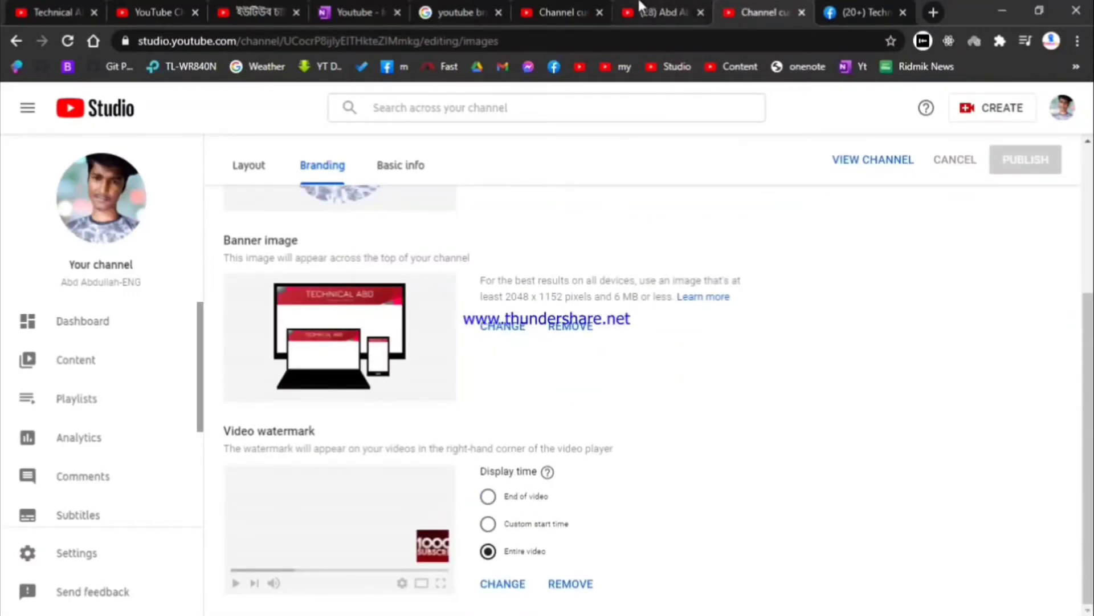
click(640, 9)
click(570, 13)
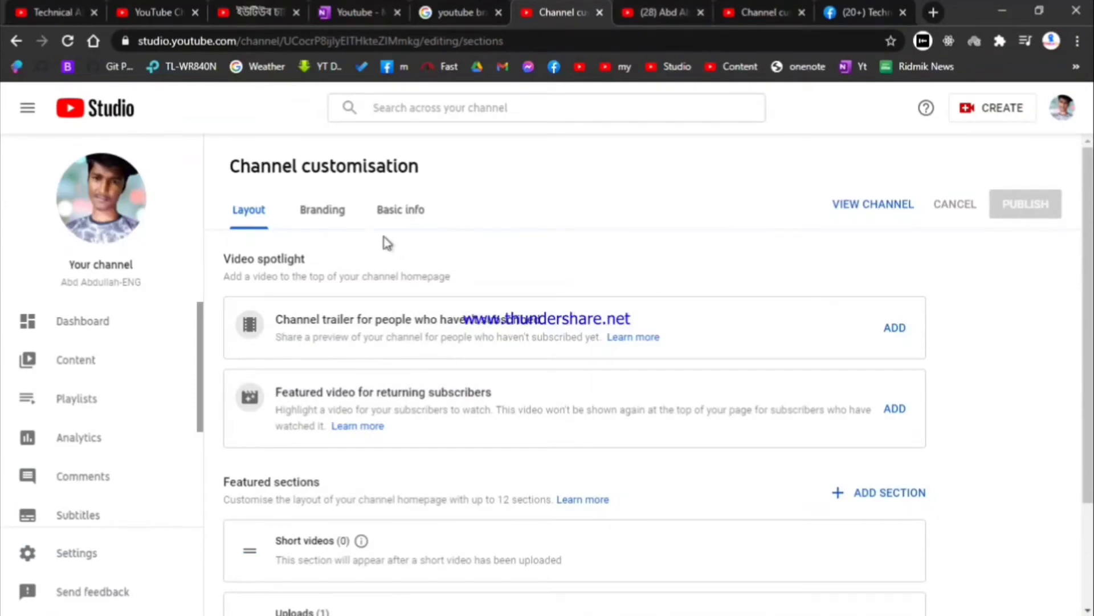
Step: Revisit Branding and Layout settings, review the own homepage, then bring up the tutorial video
click(323, 209)
scroll(393, 491, down, 4)
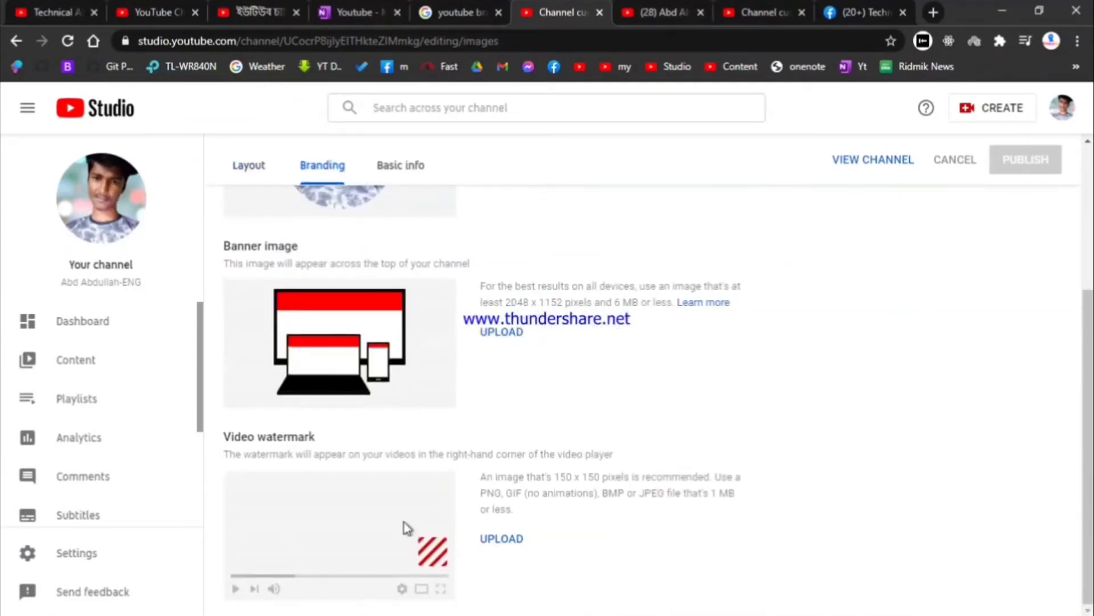
click(506, 534)
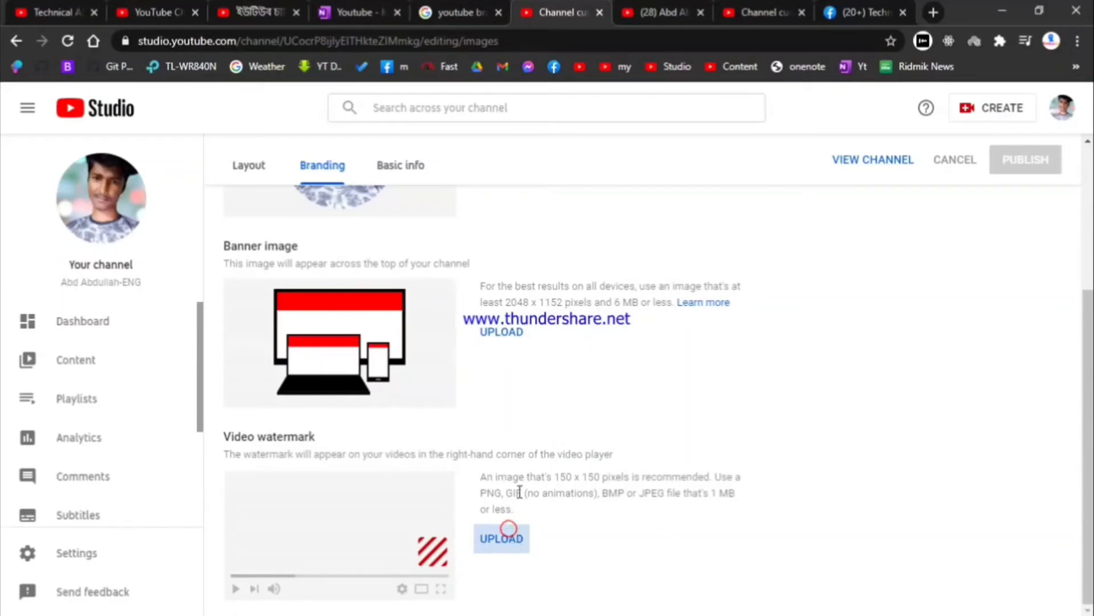
scroll(512, 444, up, 5)
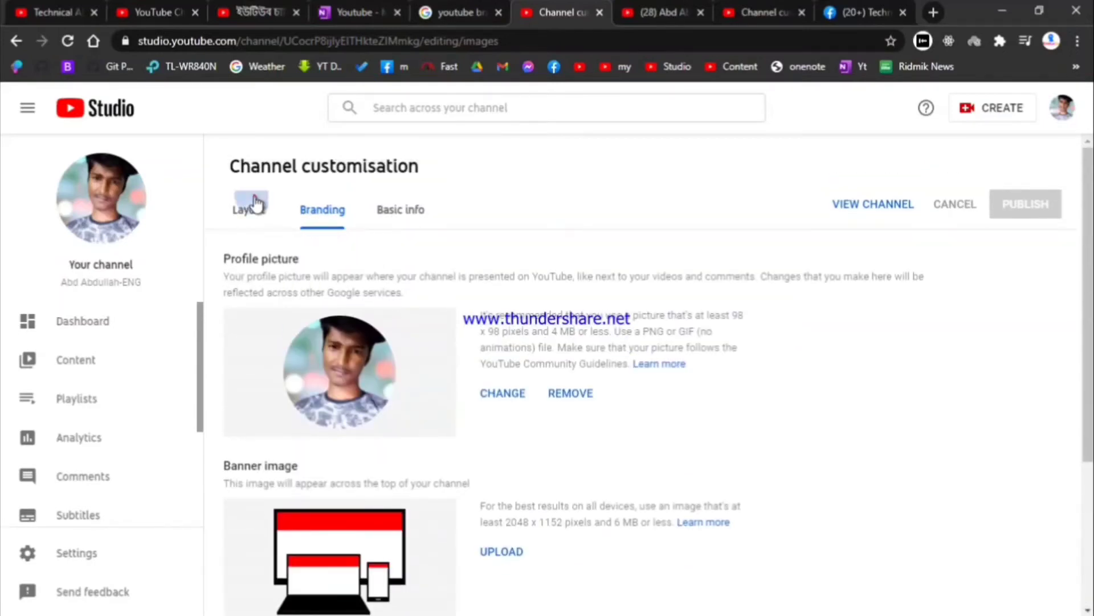
click(252, 202)
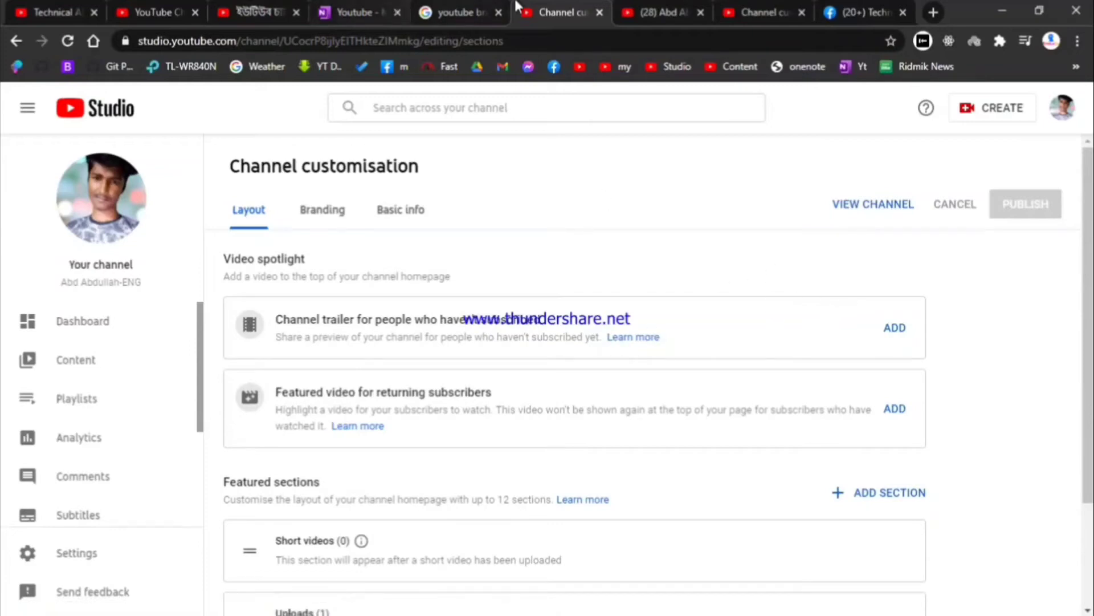
click(656, 12)
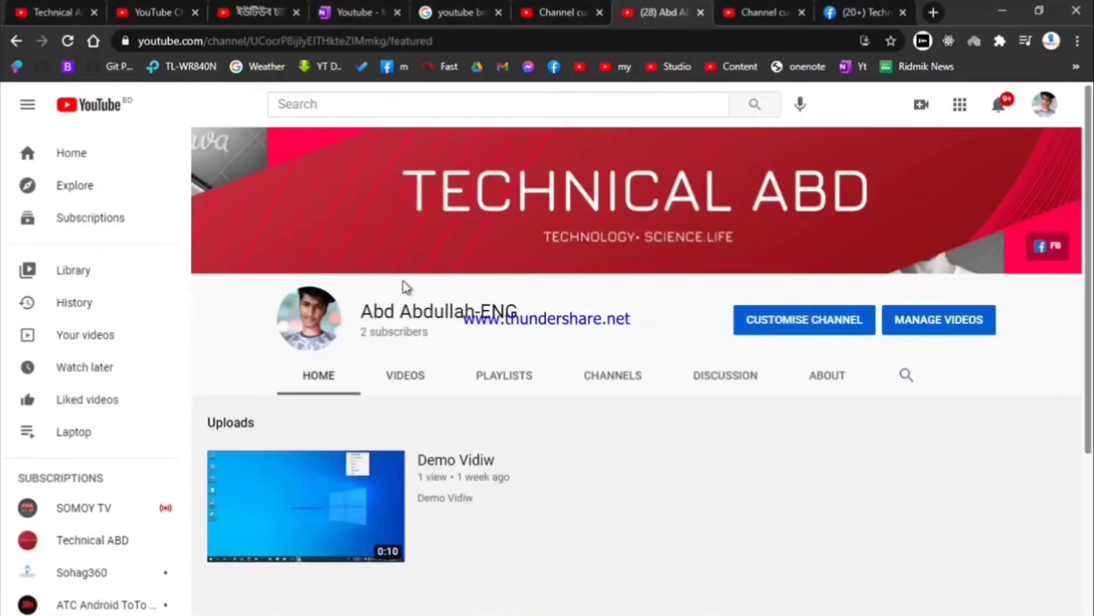
scroll(509, 354, down, 4)
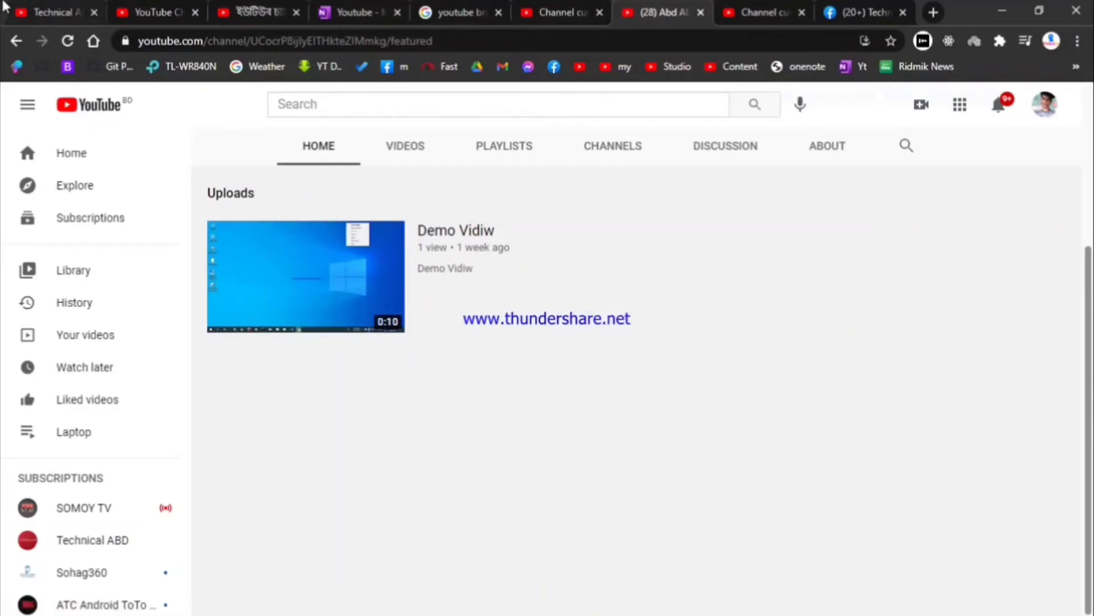
click(57, 11)
click(167, 5)
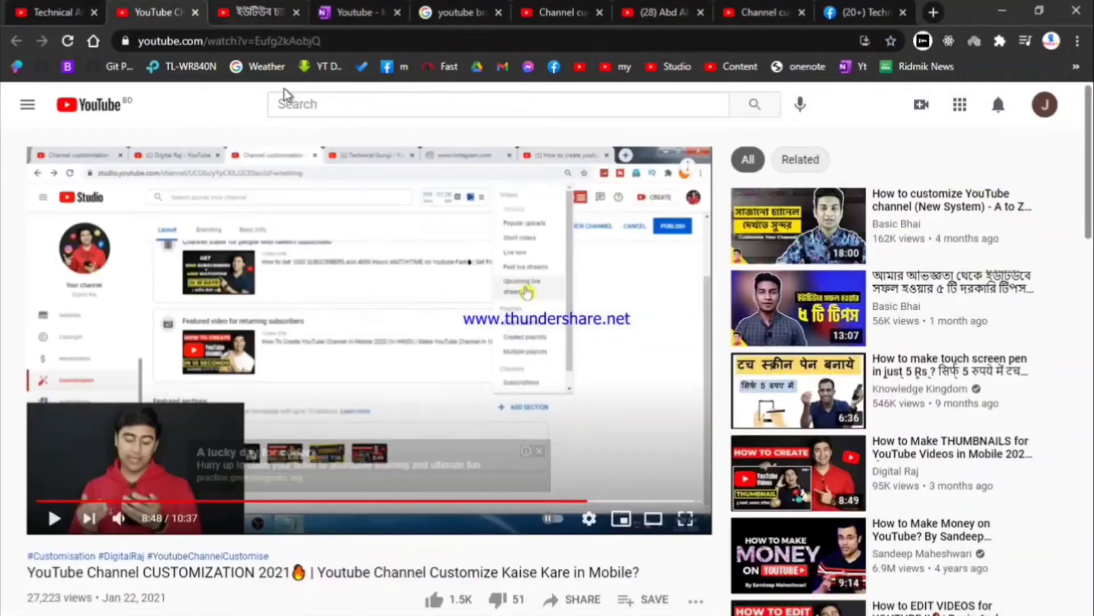
Step: Browse the tutorial and reference channel, opening and pausing the Facebook video download tutorial
click(23, 10)
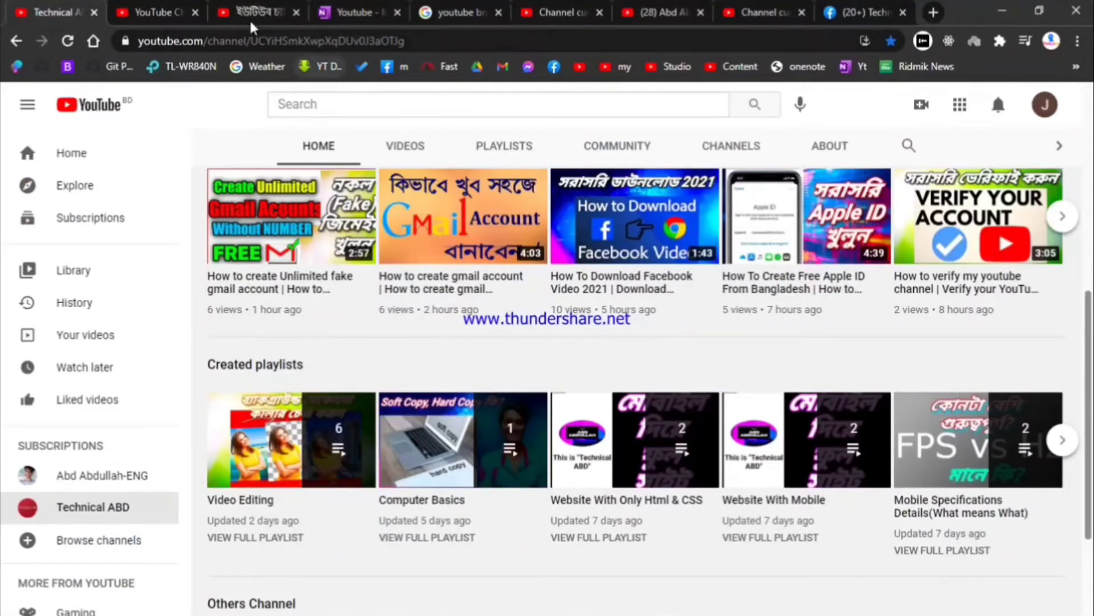
click(154, 11)
click(264, 5)
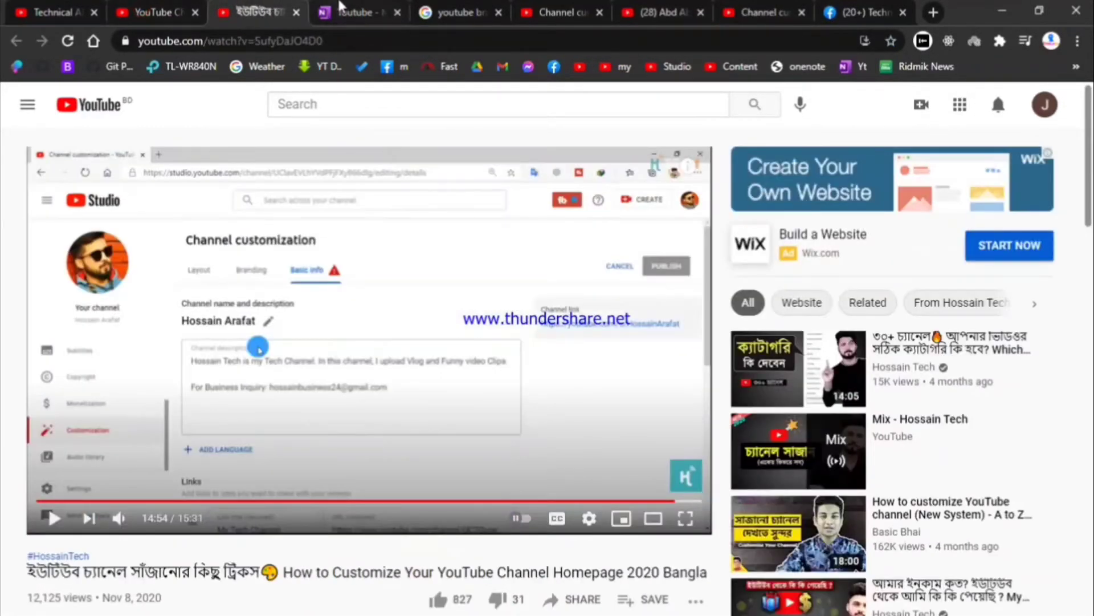
click(65, 7)
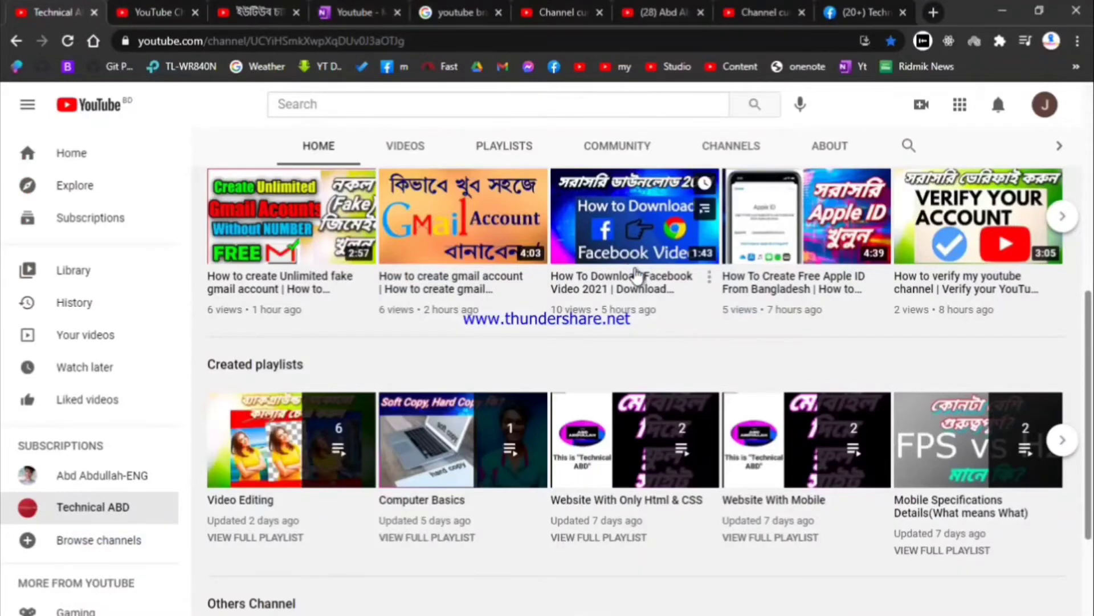
click(582, 262)
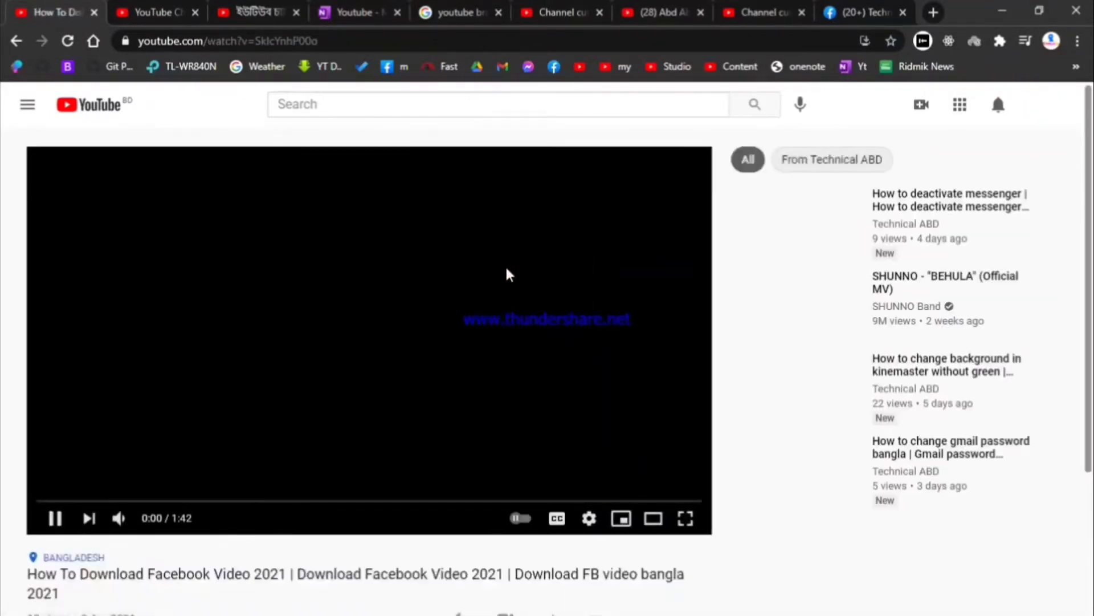
click(506, 270)
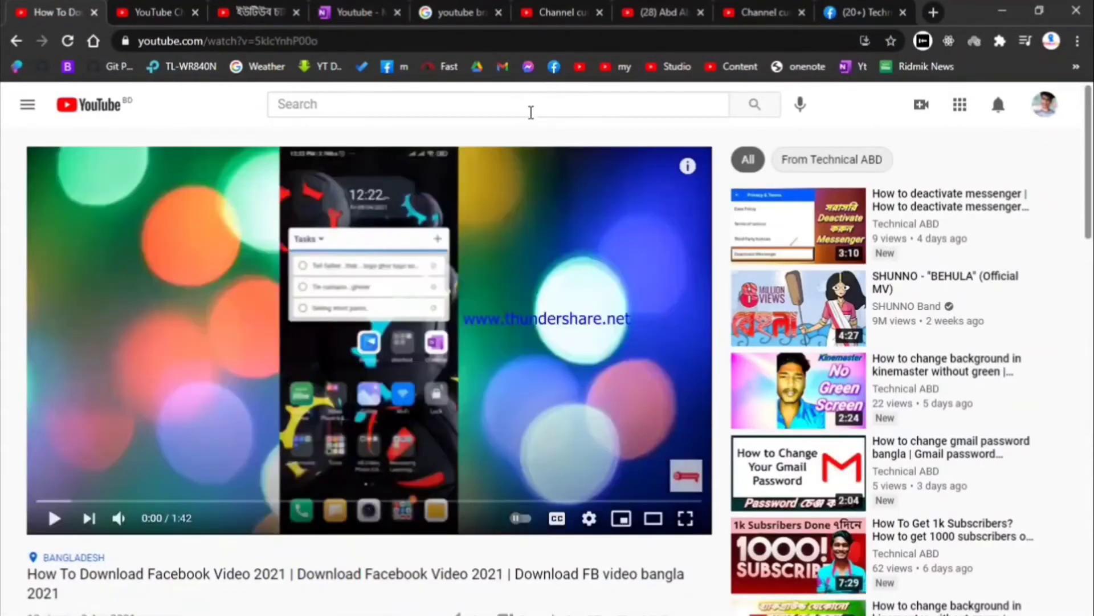
click(528, 109)
scroll(342, 285, down, 5)
Step: On the uploader's channel, set the listed Others Channel notifications to All
click(110, 354)
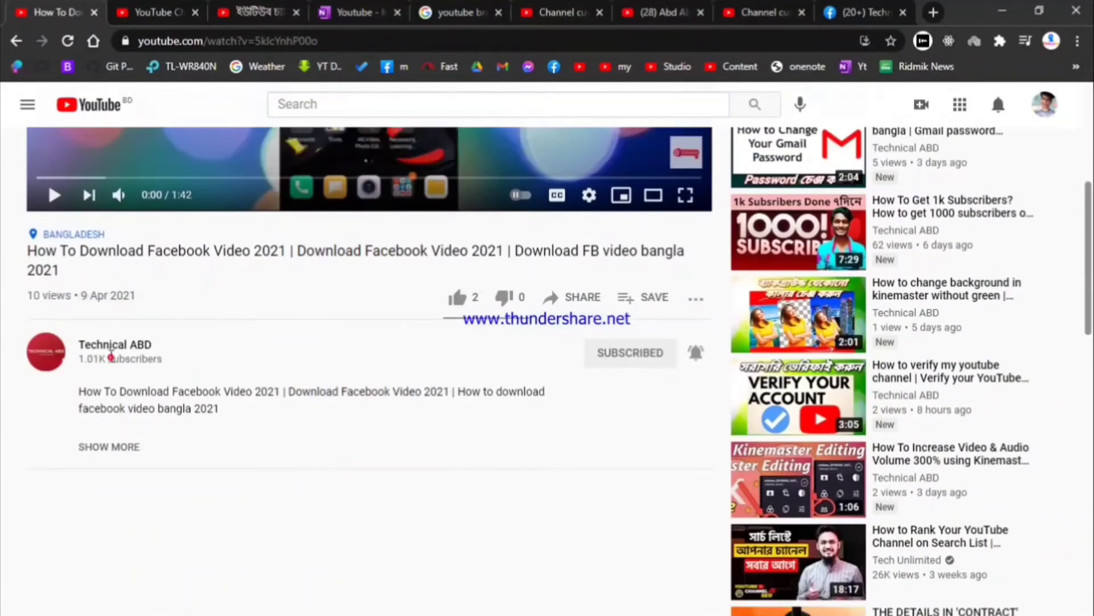
scroll(398, 559, down, 5)
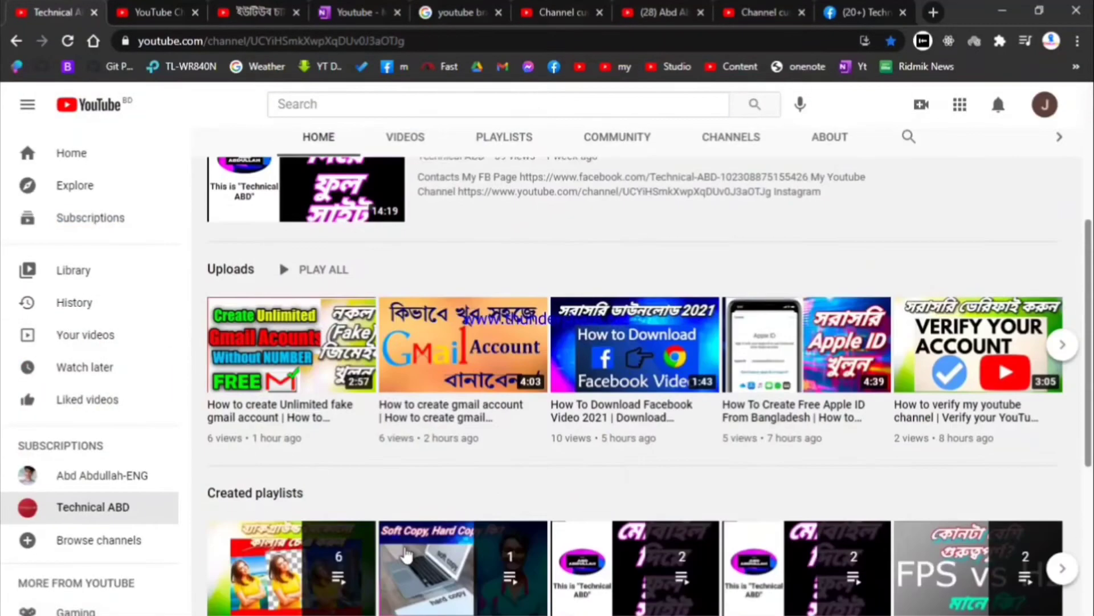
scroll(231, 488, down, 4)
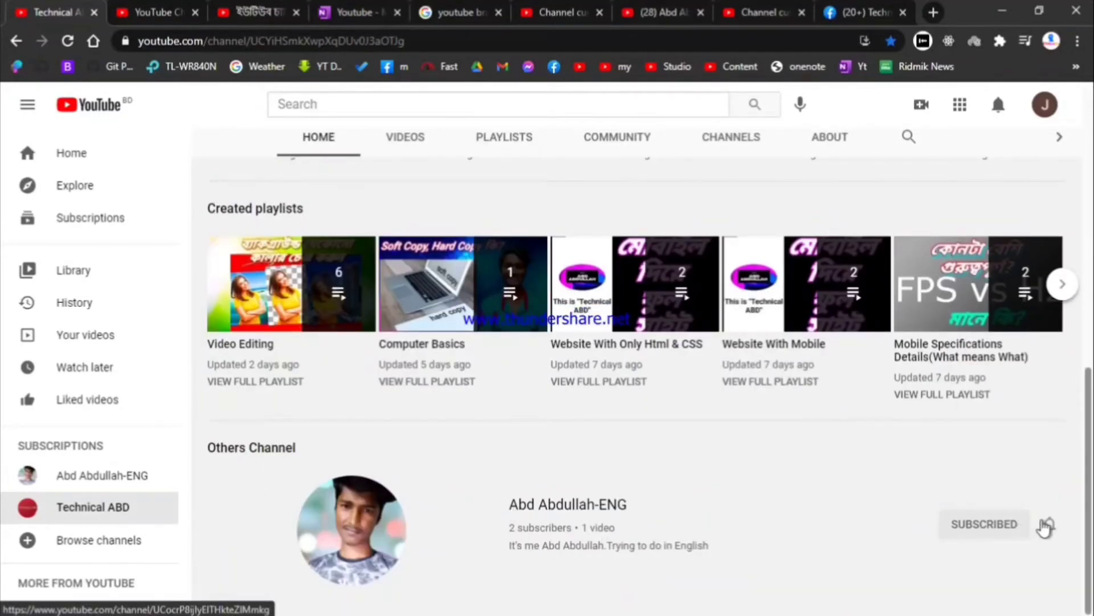
click(1049, 523)
click(972, 523)
scroll(610, 542, up, 3)
scroll(611, 543, down, 4)
scroll(672, 476, up, 10)
Step: Check the own homepage and Layout settings, then switch to the reference channel
click(562, 12)
click(661, 12)
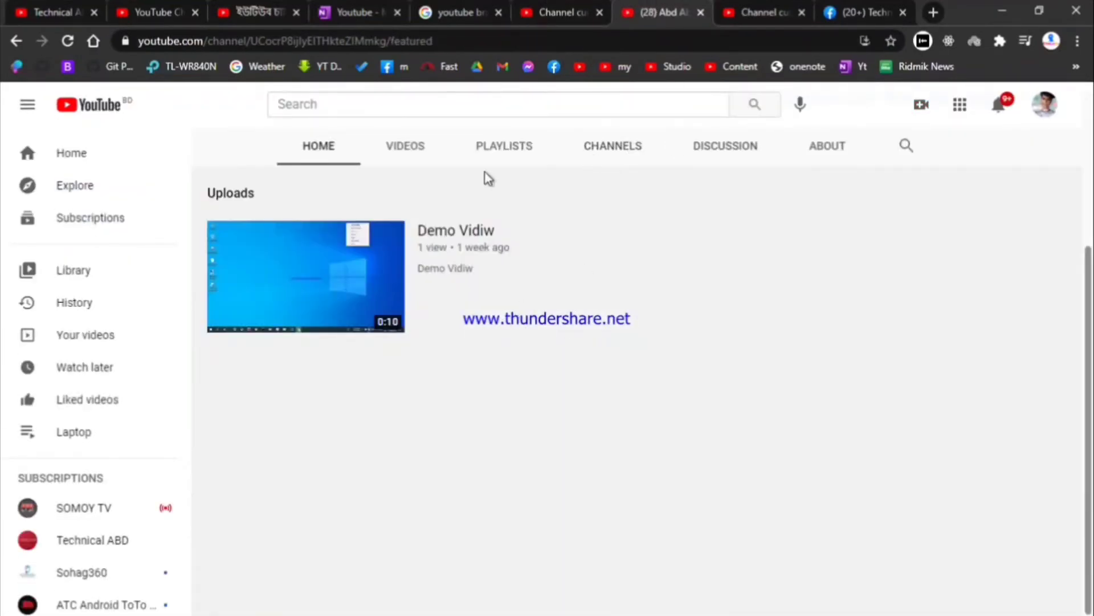
click(761, 12)
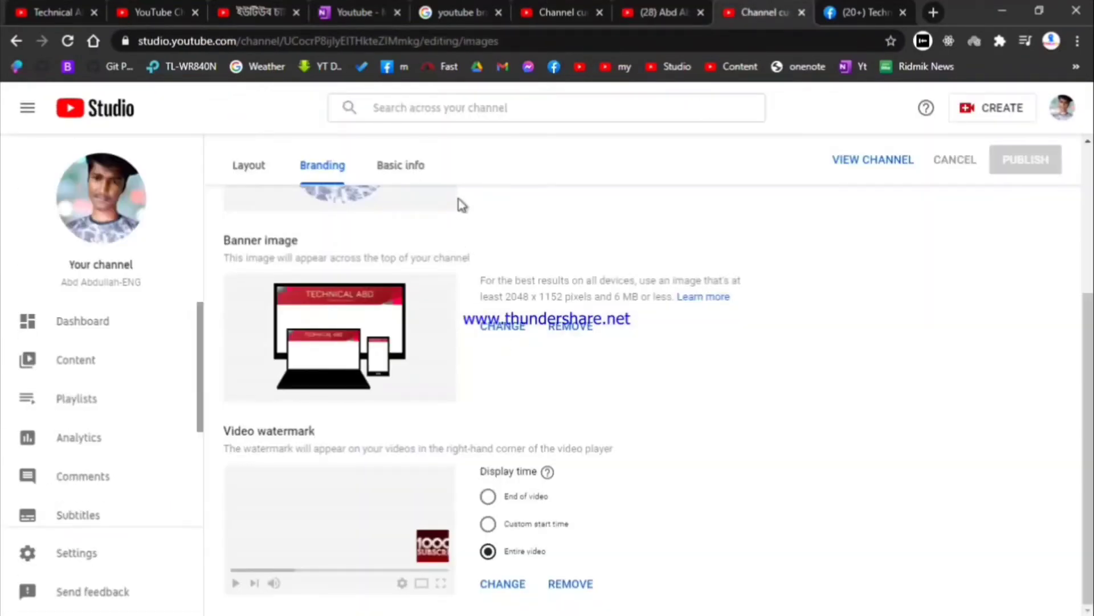
click(259, 166)
scroll(483, 395, up, 1)
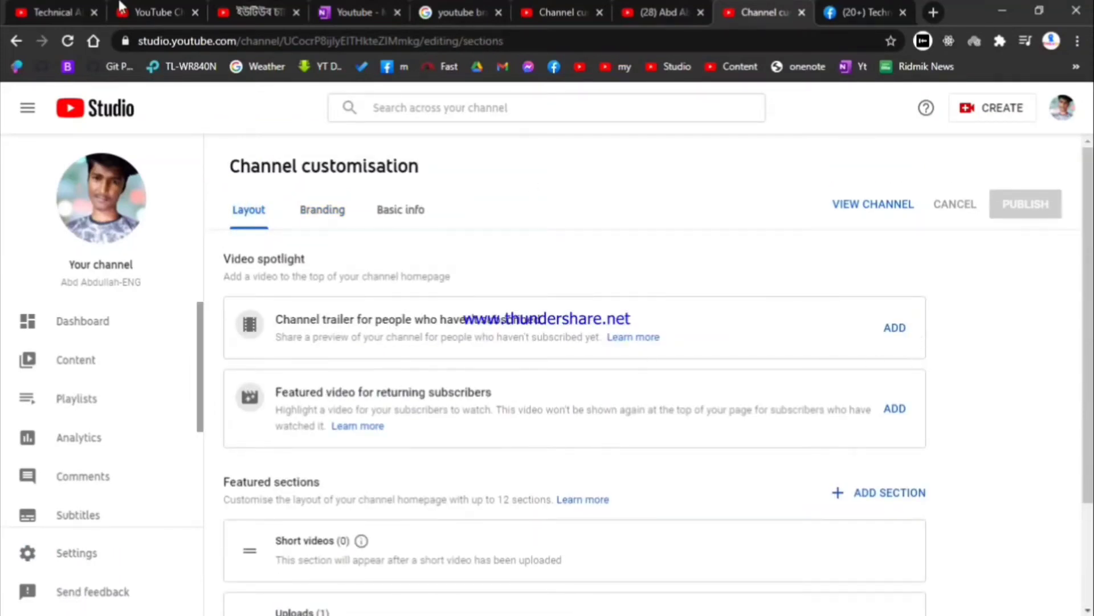
click(55, 12)
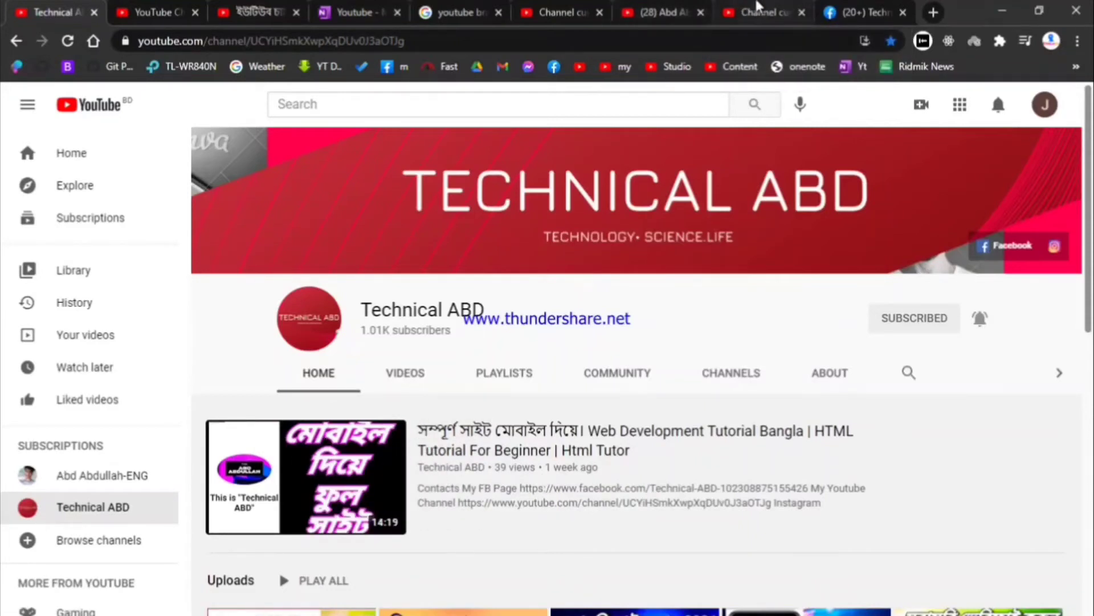
Step: Set Demo Vidiw as the channel trailer in Layout
click(758, 8)
click(892, 327)
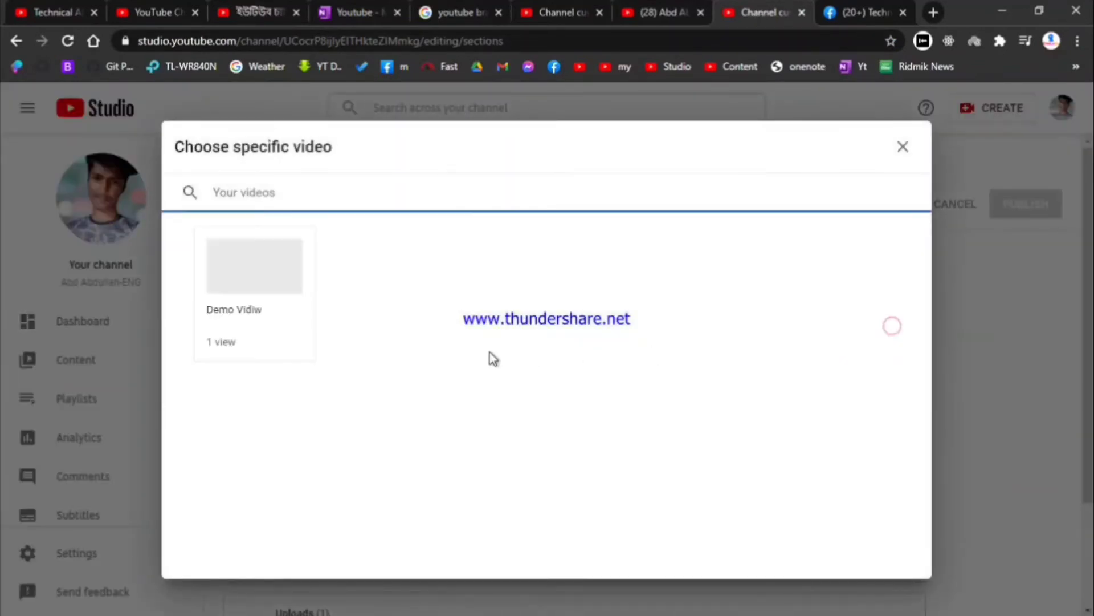
click(277, 288)
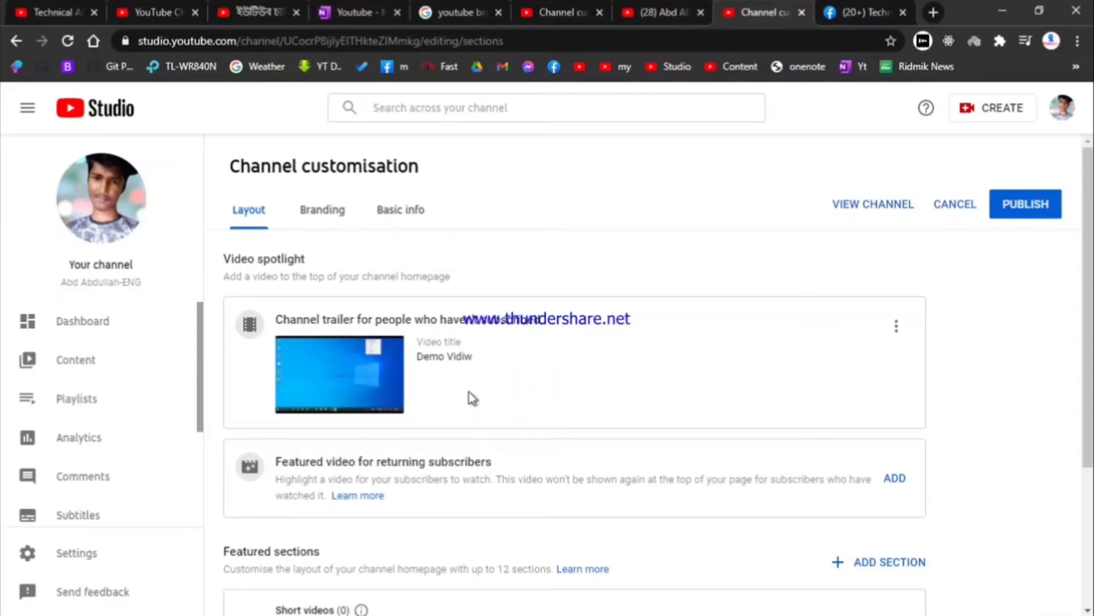
scroll(380, 442, down, 2)
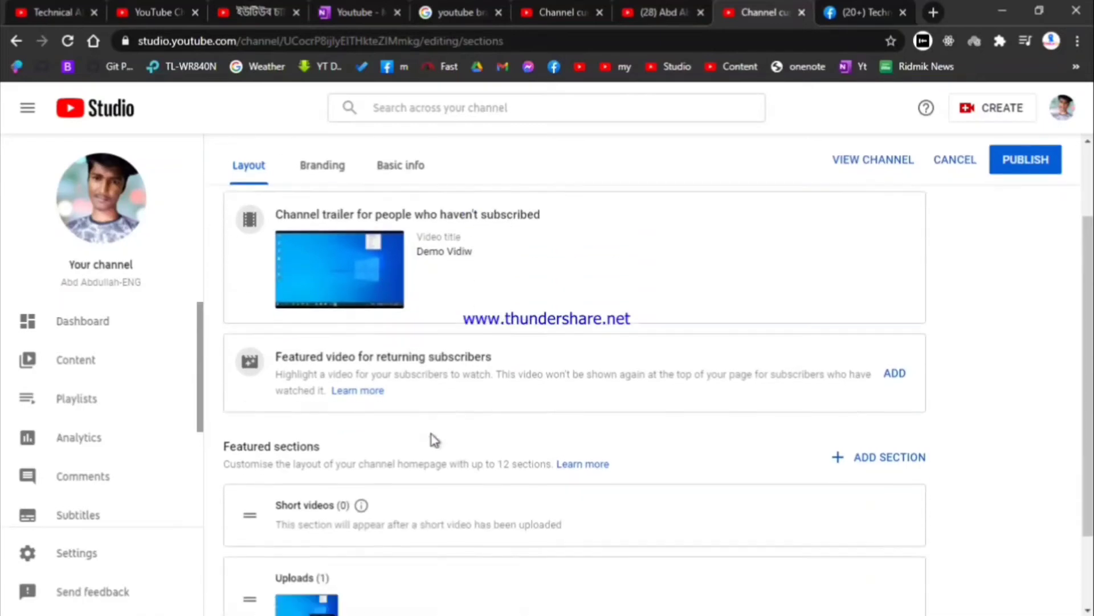
Step: Set Demo Vidiw as the featured video for returning subscribers
click(890, 368)
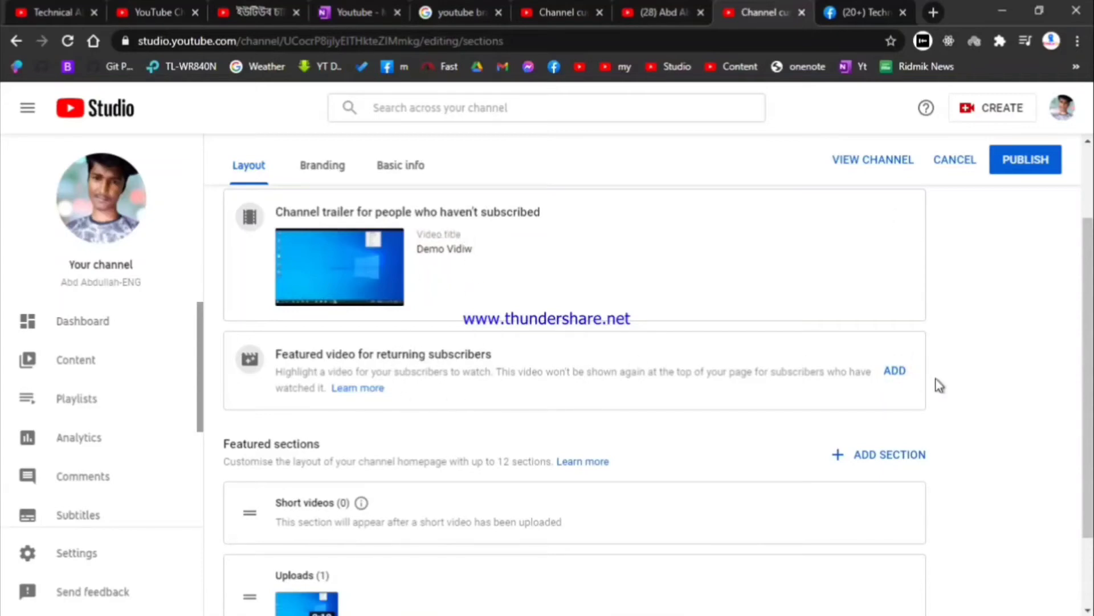
click(909, 375)
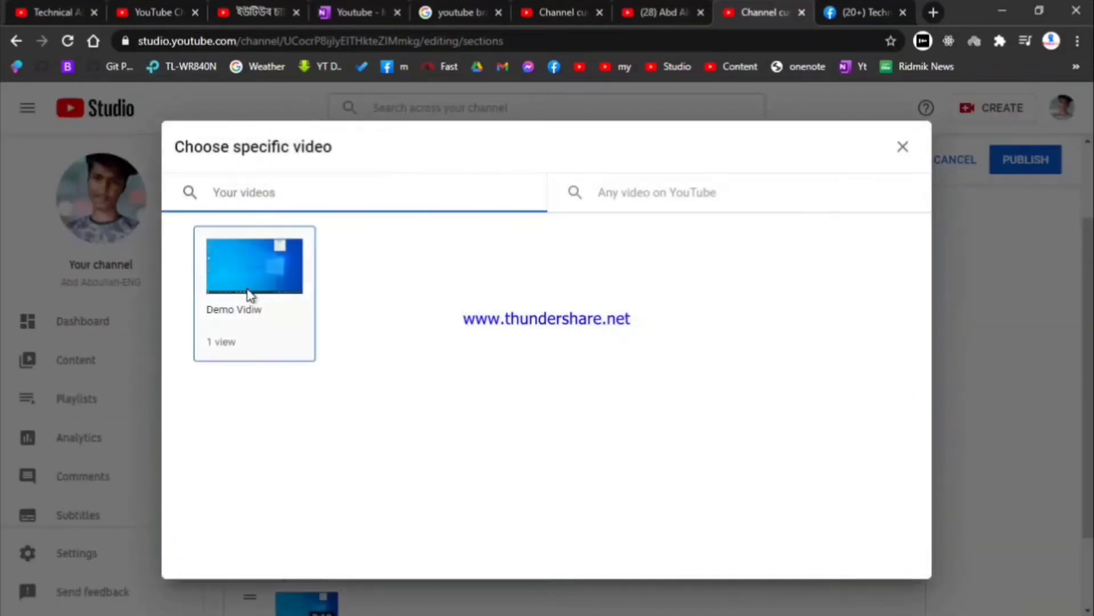
click(249, 296)
scroll(642, 392, down, 2)
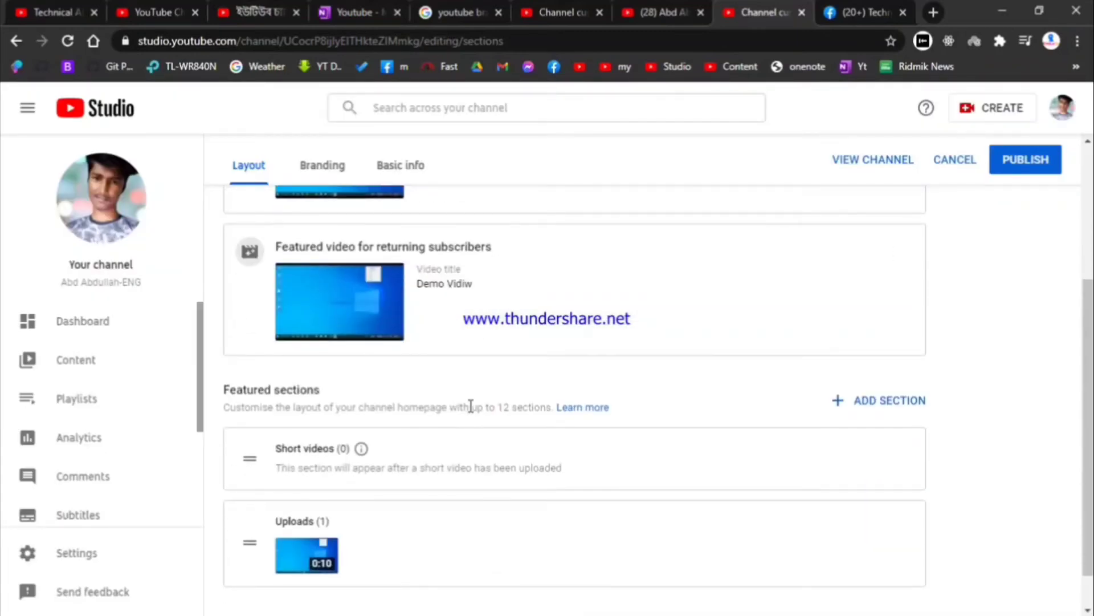
scroll(461, 407, down, 1)
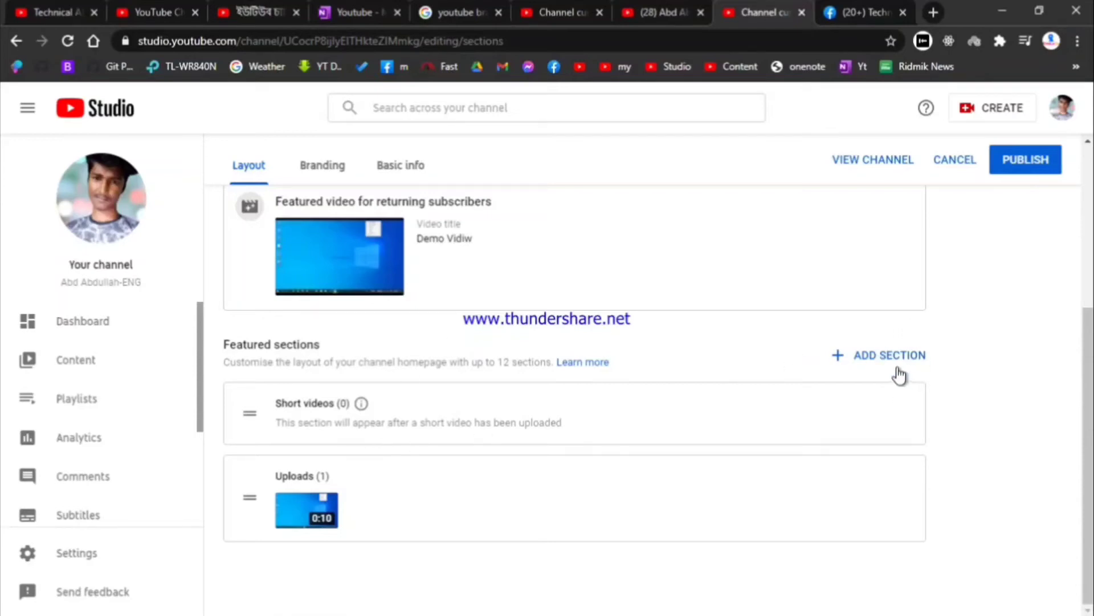
Step: Compare with the reference Technical ABD channel homepage's Uploads and playlists
click(51, 12)
scroll(384, 237, down, 8)
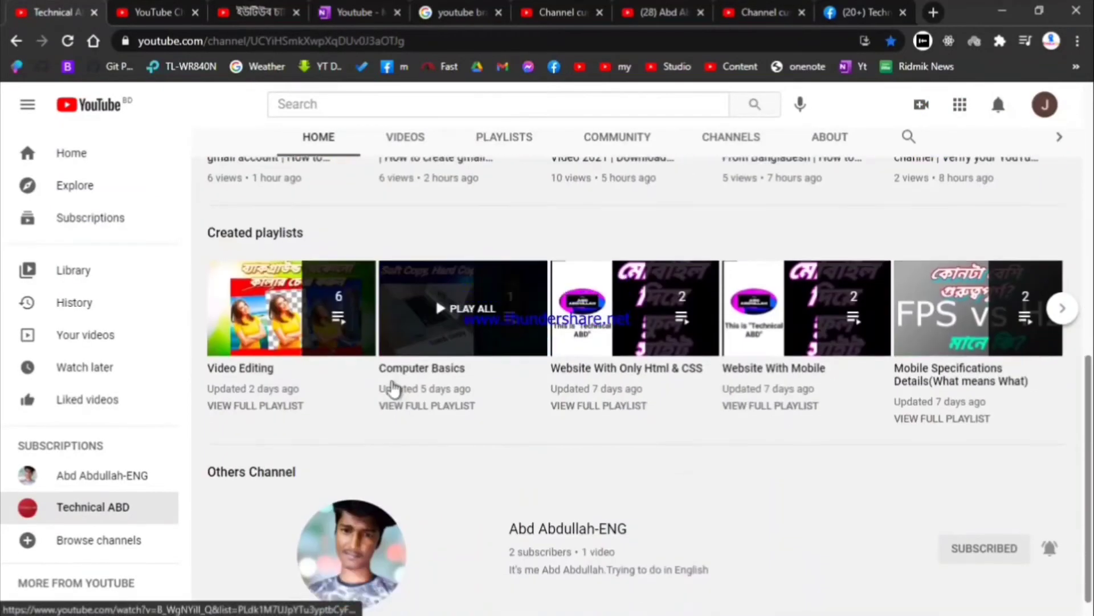
scroll(541, 465, up, 1)
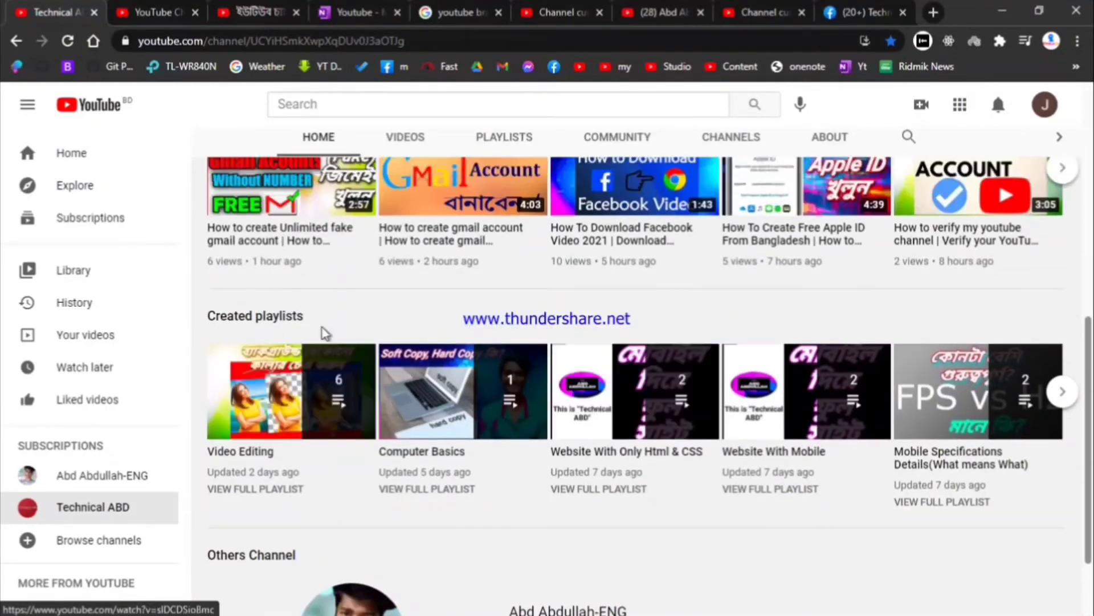
scroll(376, 337, up, 2)
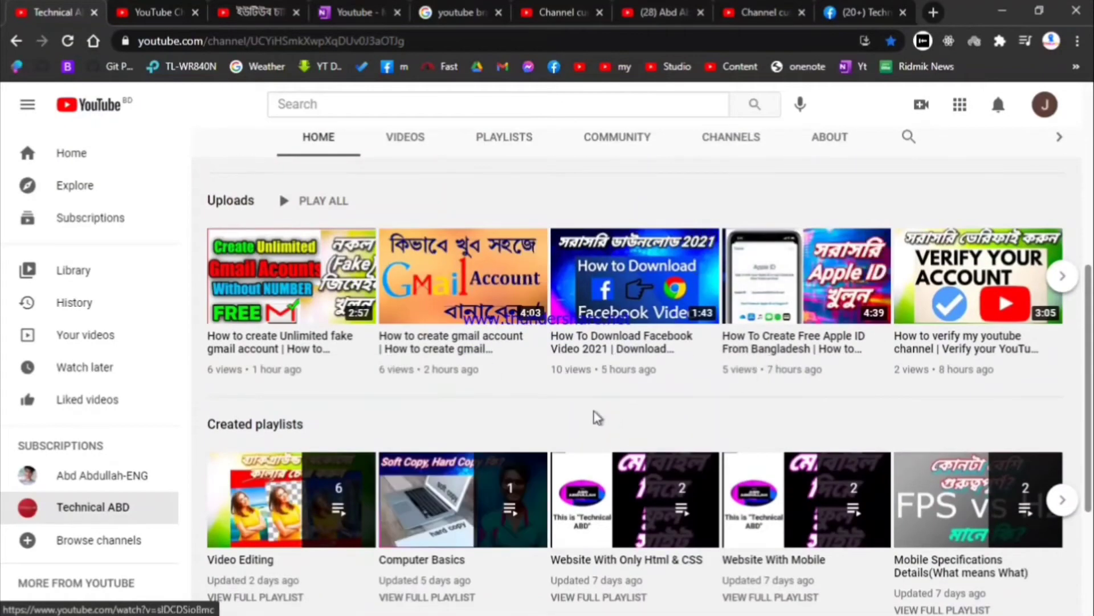
Step: Add a Popular uploads section to the homepage layout and publish it
scroll(612, 422, down, 4)
click(747, 12)
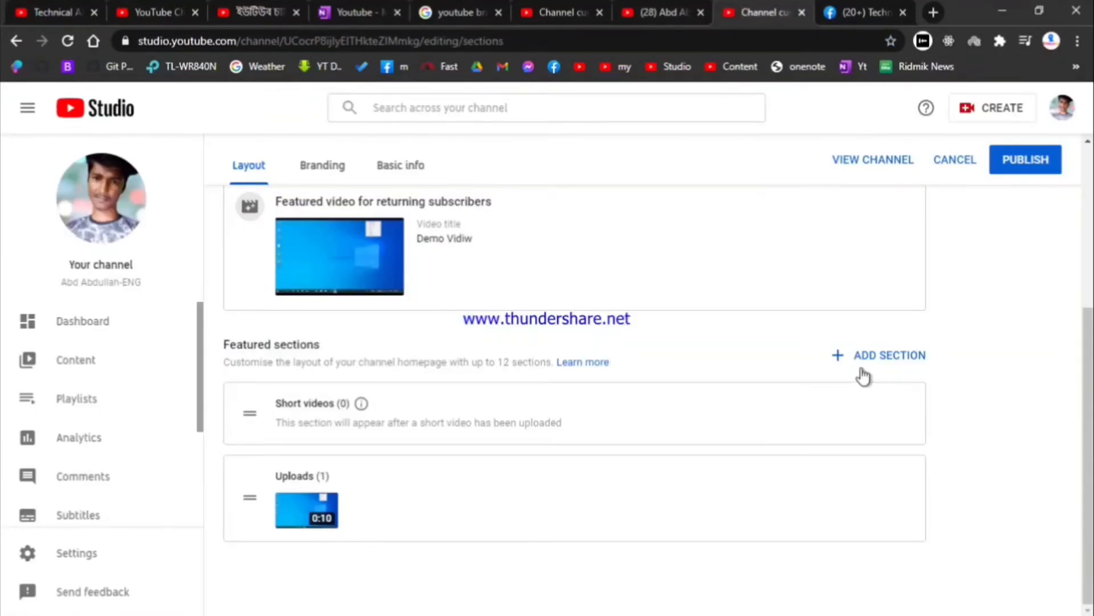
click(892, 355)
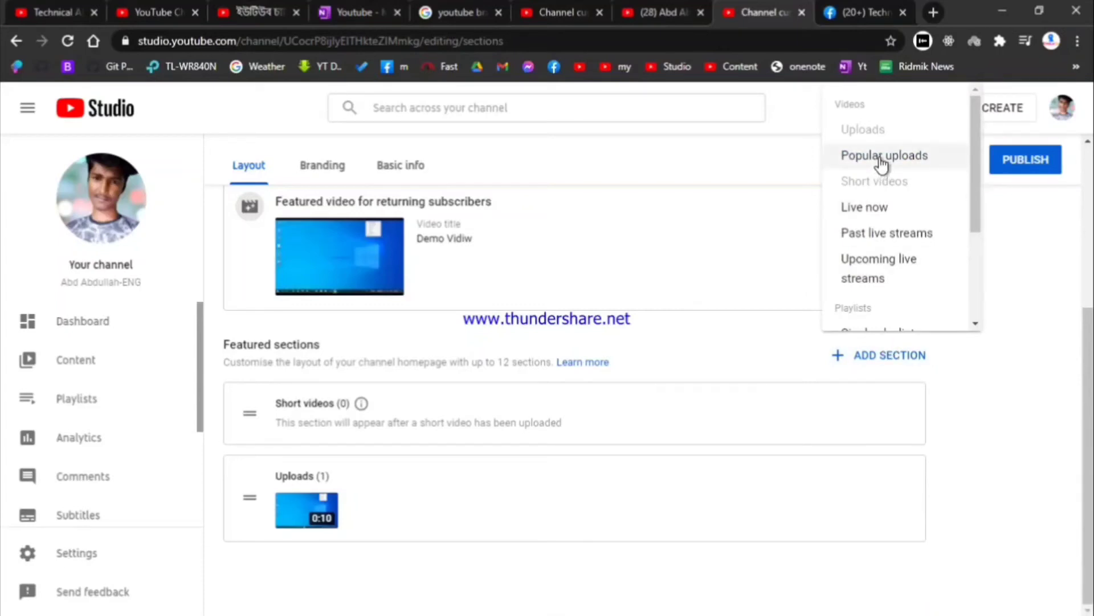
scroll(883, 171, down, 3)
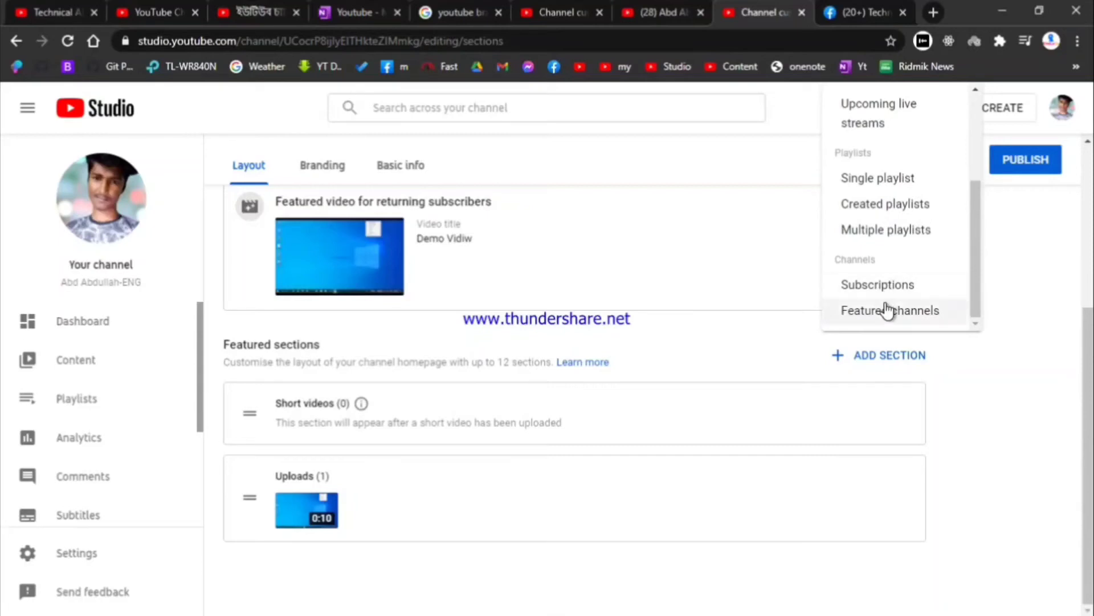
scroll(895, 203, up, 3)
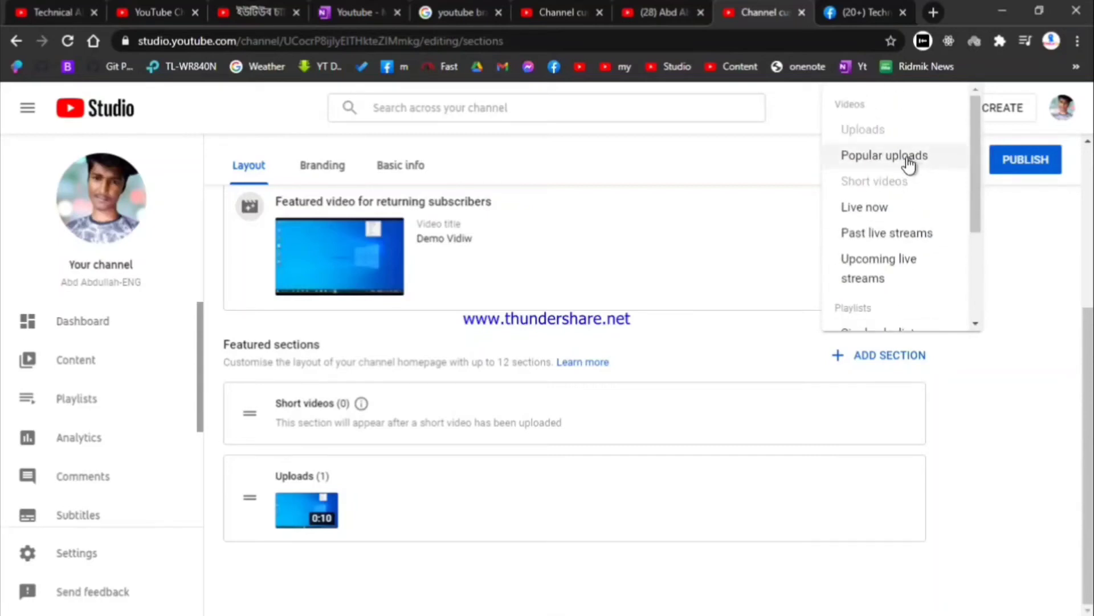
click(908, 163)
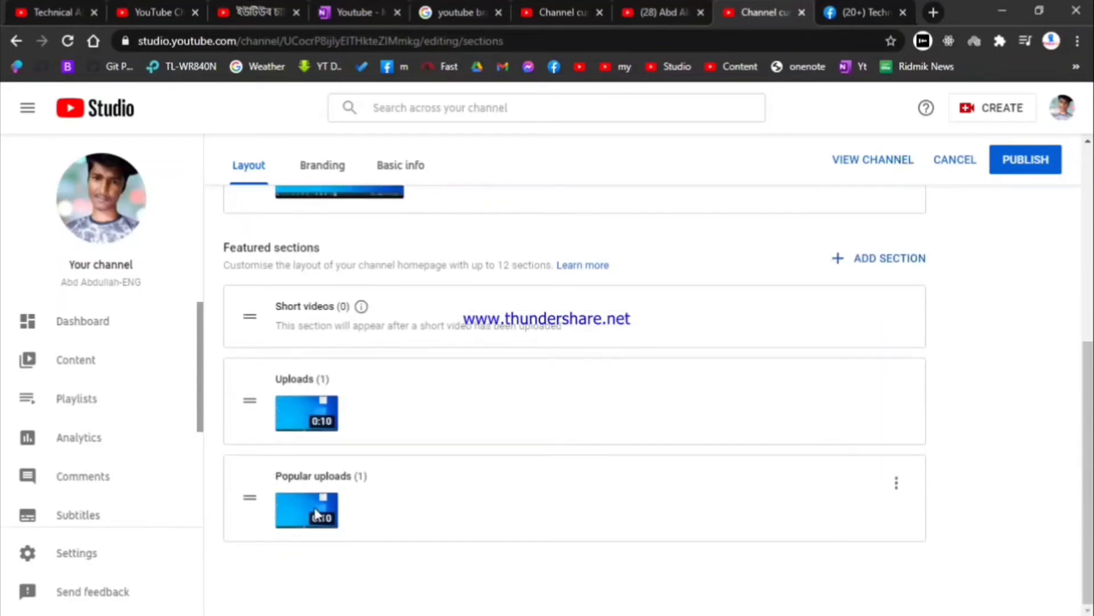
click(1028, 163)
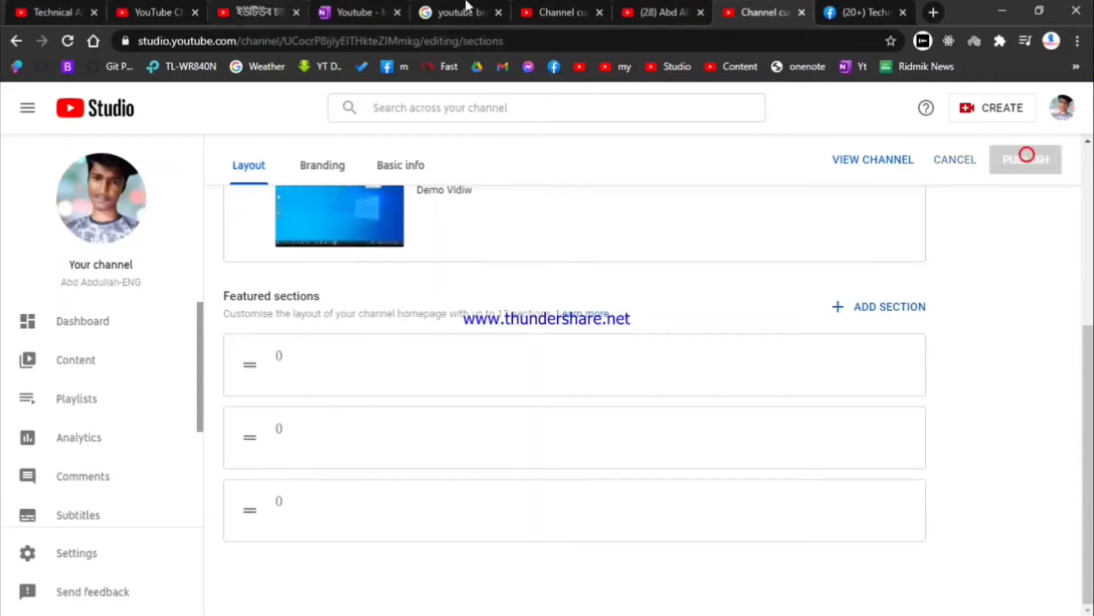
click(632, 15)
Step: Reload the channel homepage to check it, then list the addable section types in Layout
click(67, 40)
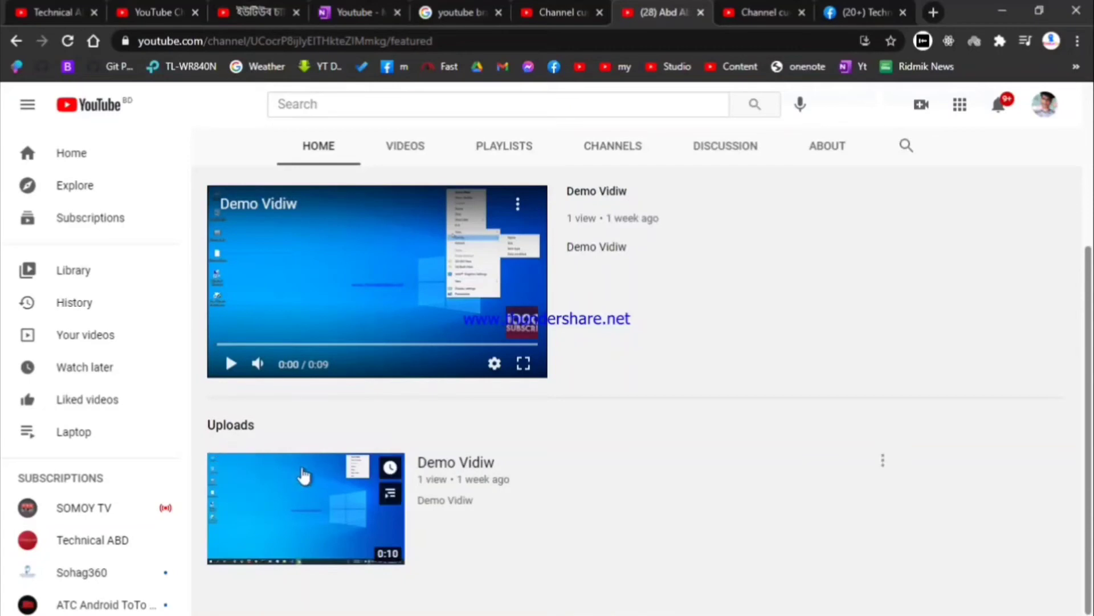
click(758, 10)
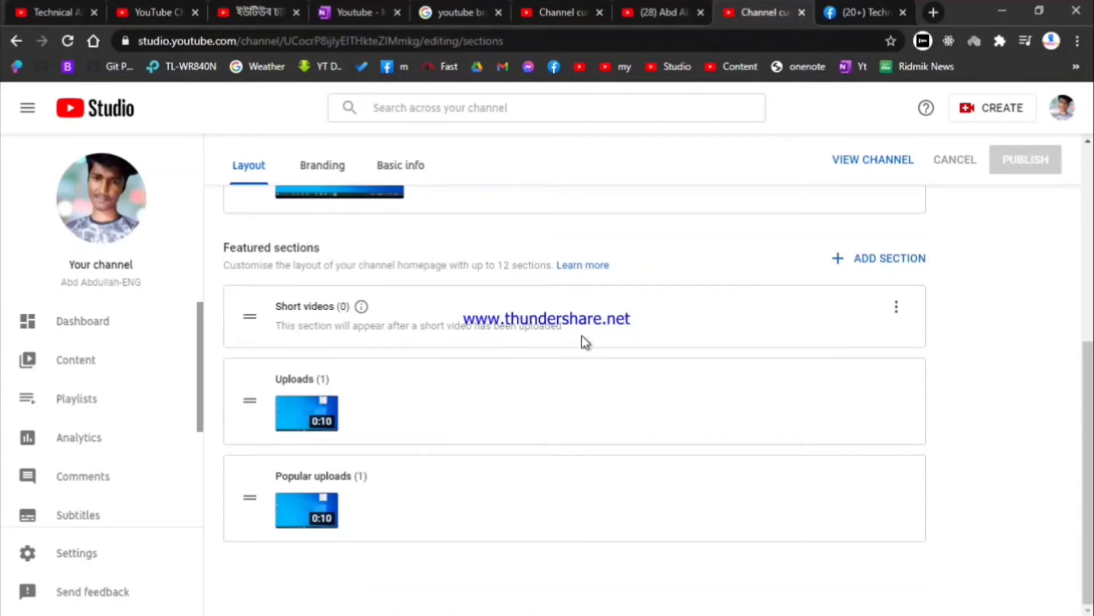
click(536, 10)
scroll(405, 488, down, 3)
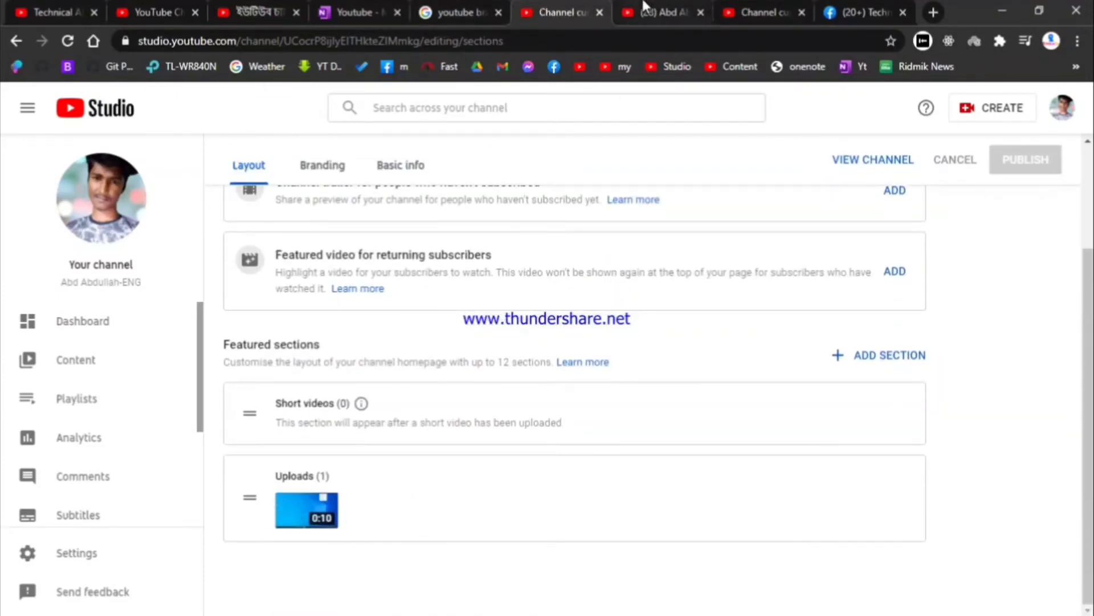
click(650, 12)
click(743, 12)
scroll(508, 312, up, 2)
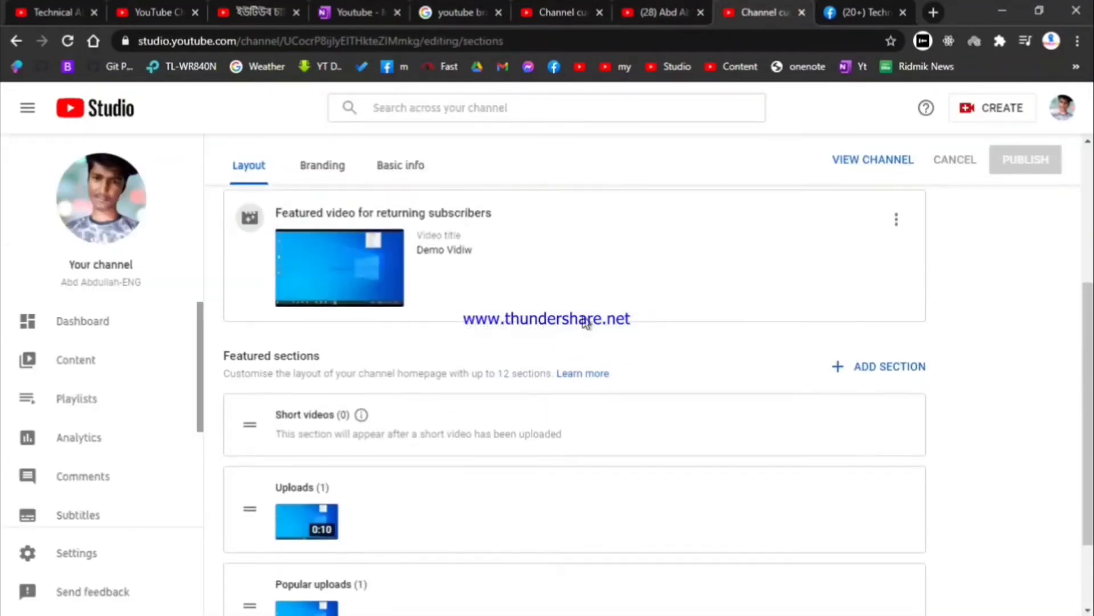
click(865, 370)
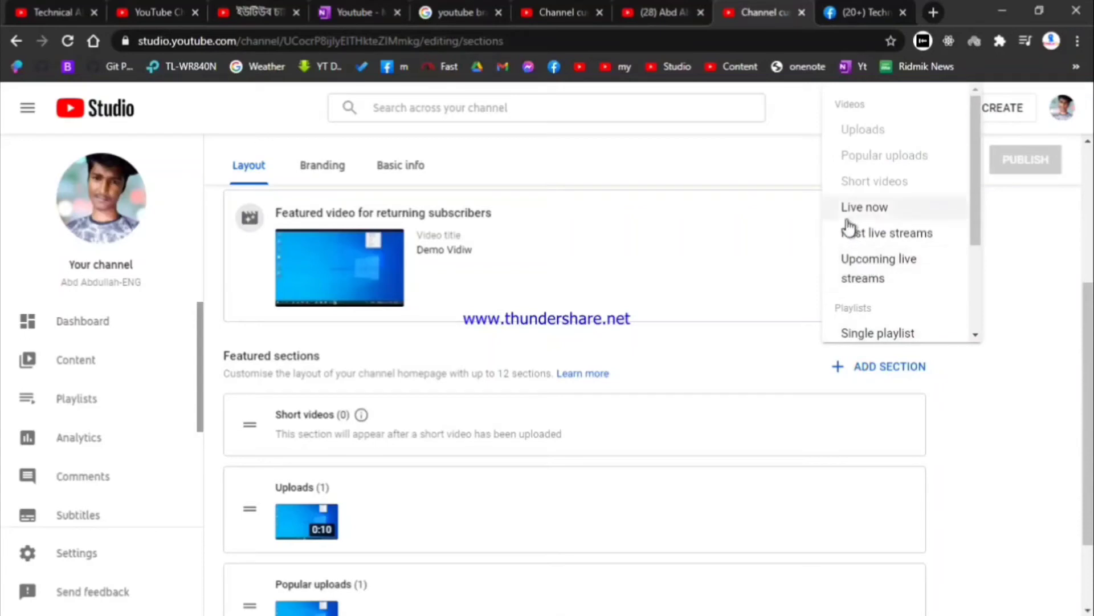
Step: Browse through the reference channel's created playlists for comparison
scroll(873, 235, down, 2)
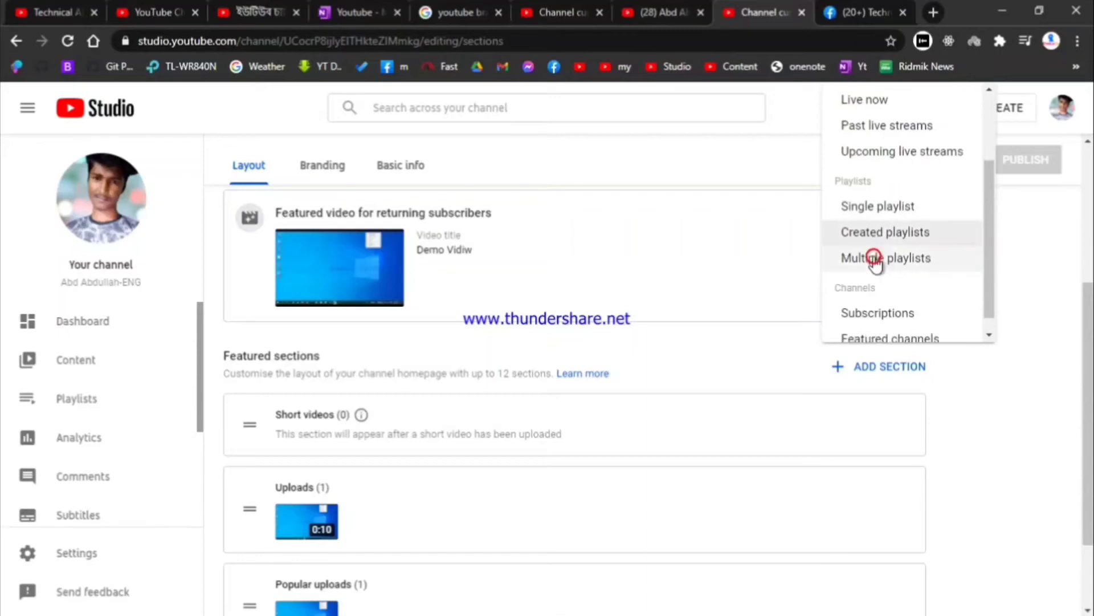
click(31, 12)
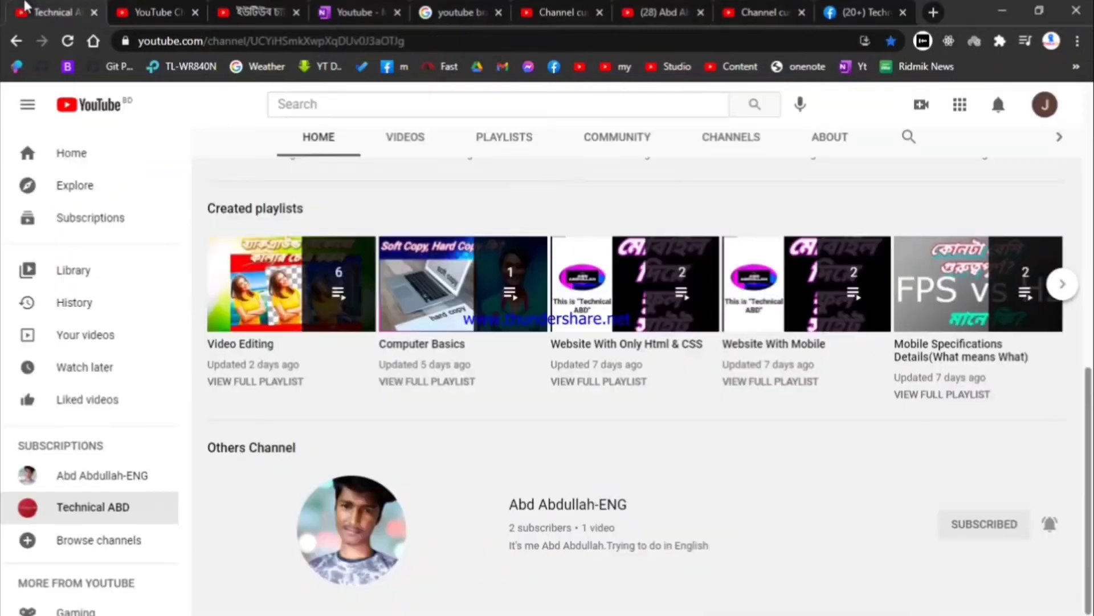
scroll(443, 382, up, 10)
scroll(443, 382, down, 4)
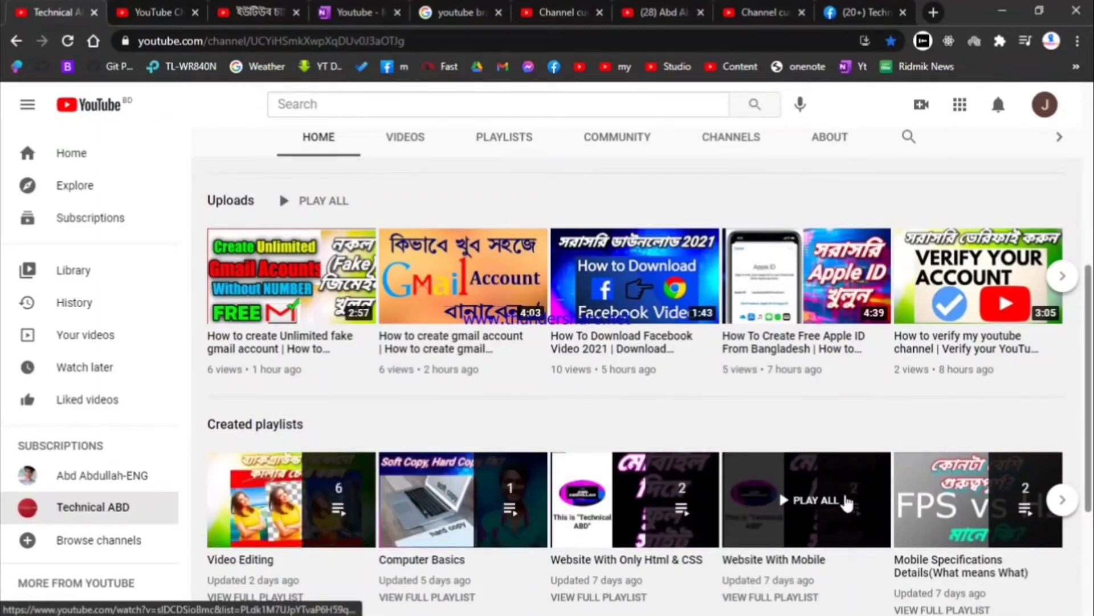
click(1063, 502)
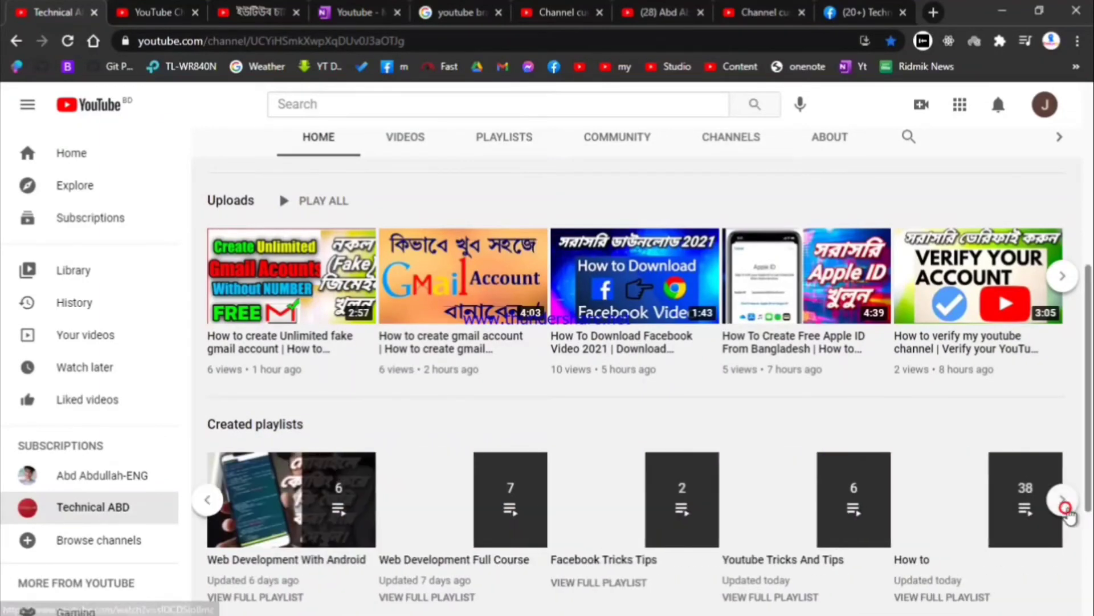
click(1064, 503)
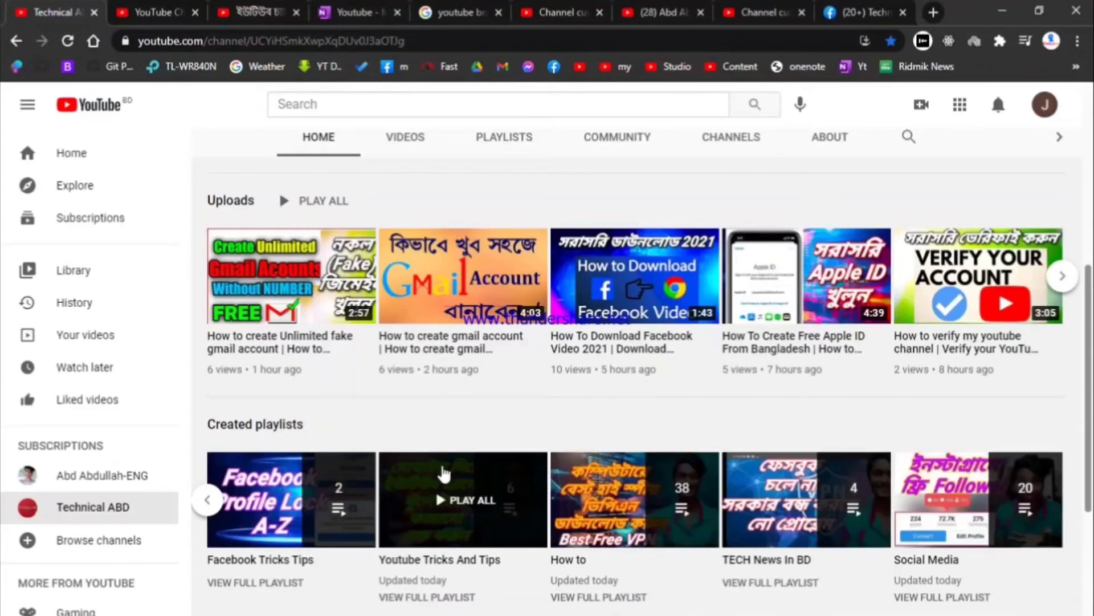
Step: Add a Created playlists section to the homepage layout and publish it
click(763, 12)
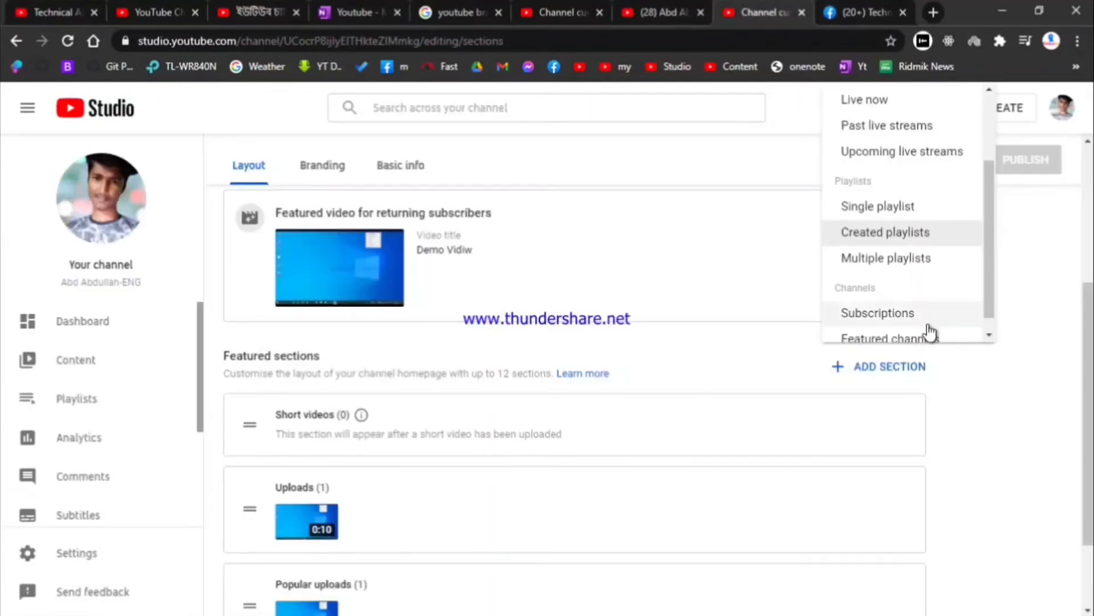
click(881, 235)
scroll(875, 268, down, 3)
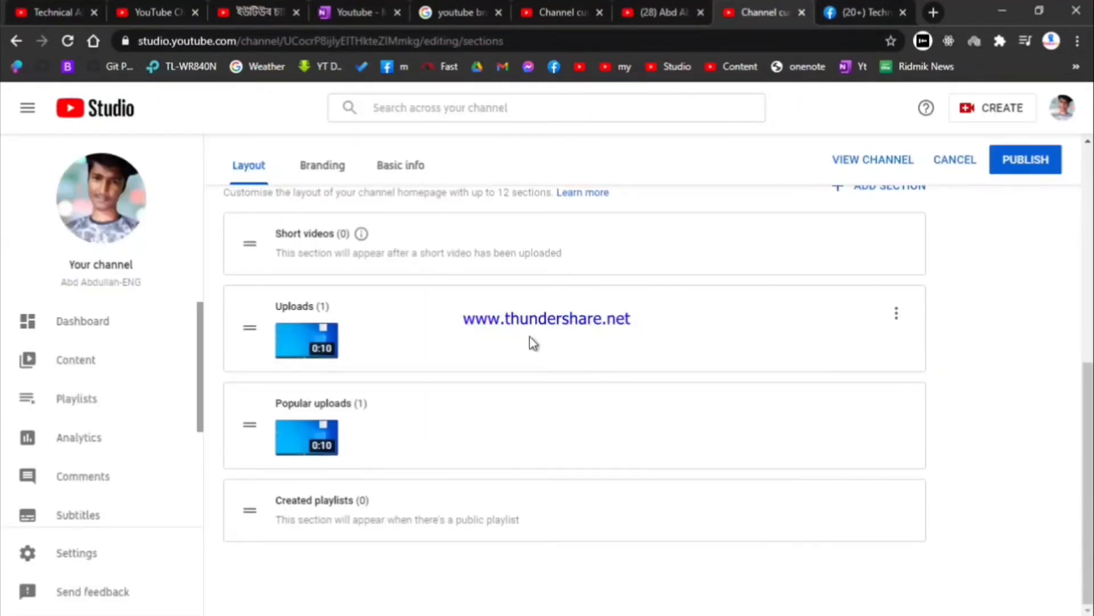
click(56, 12)
scroll(787, 428, down, 3)
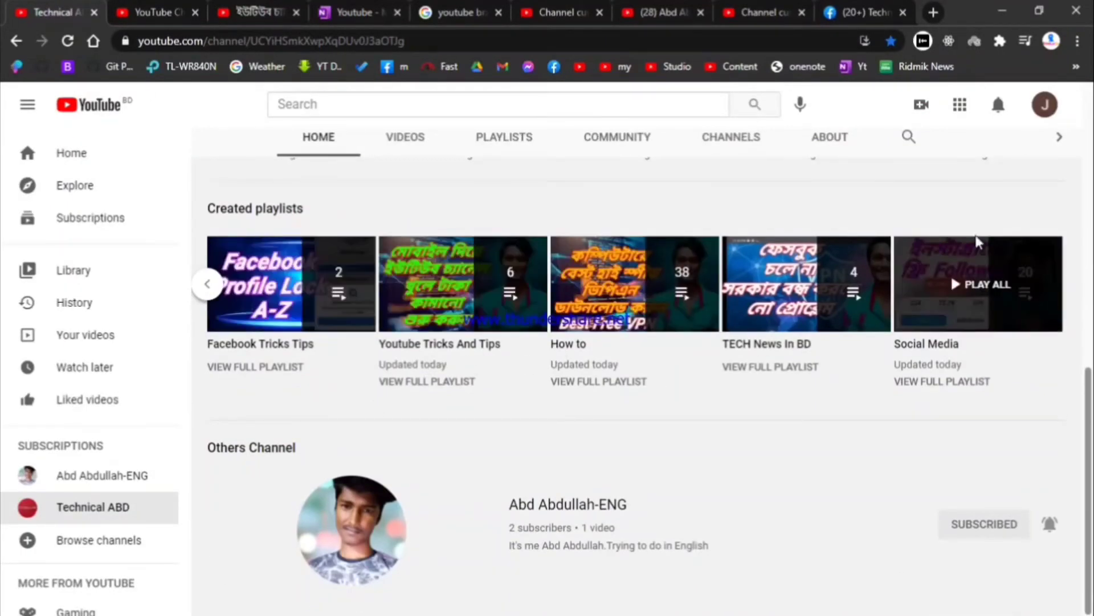
scroll(776, 131, up, 4)
click(736, 9)
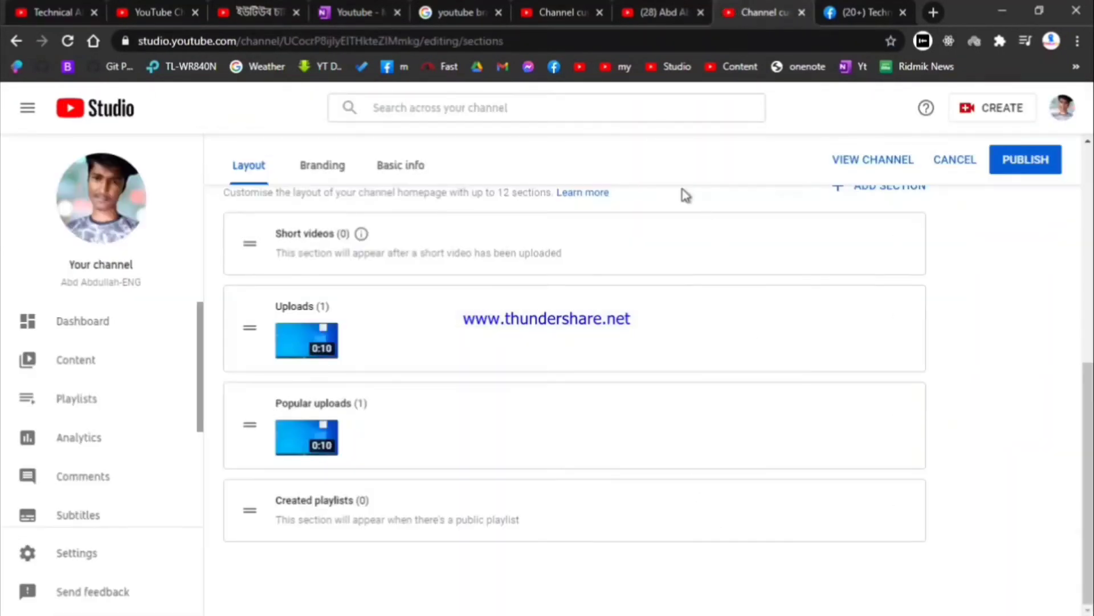
click(1054, 162)
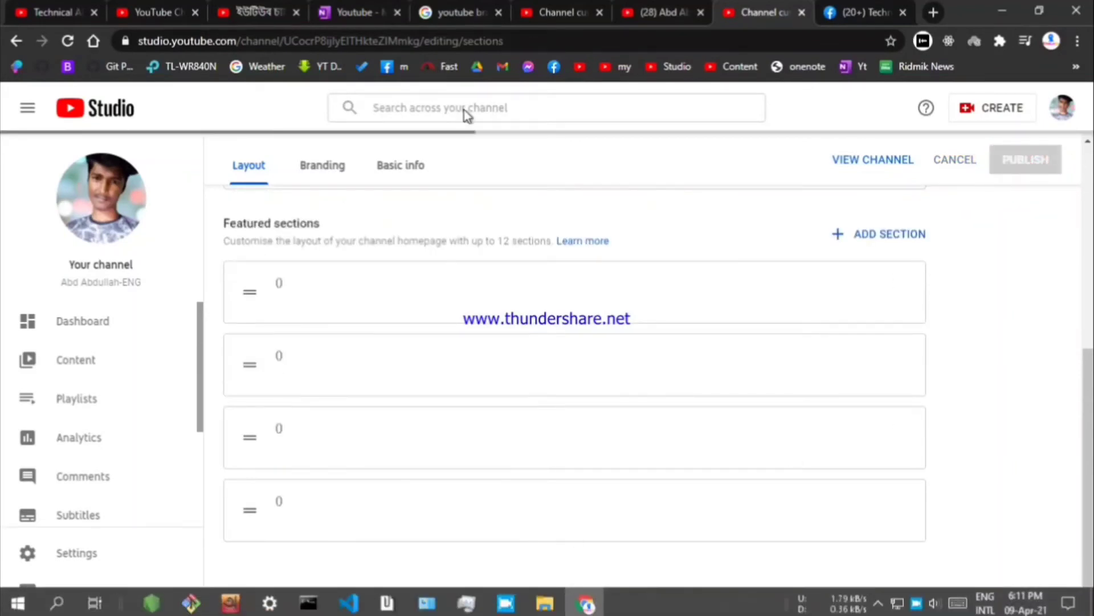
Step: Reload the own channel homepage, then browse the ADD SECTION list of section types in Studio
click(655, 8)
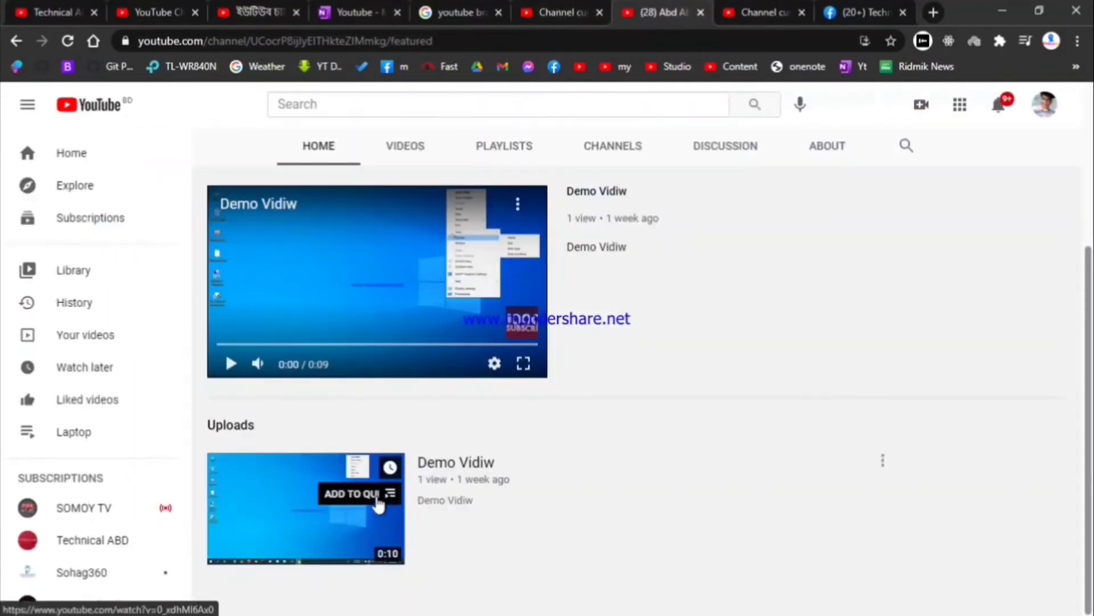
click(67, 41)
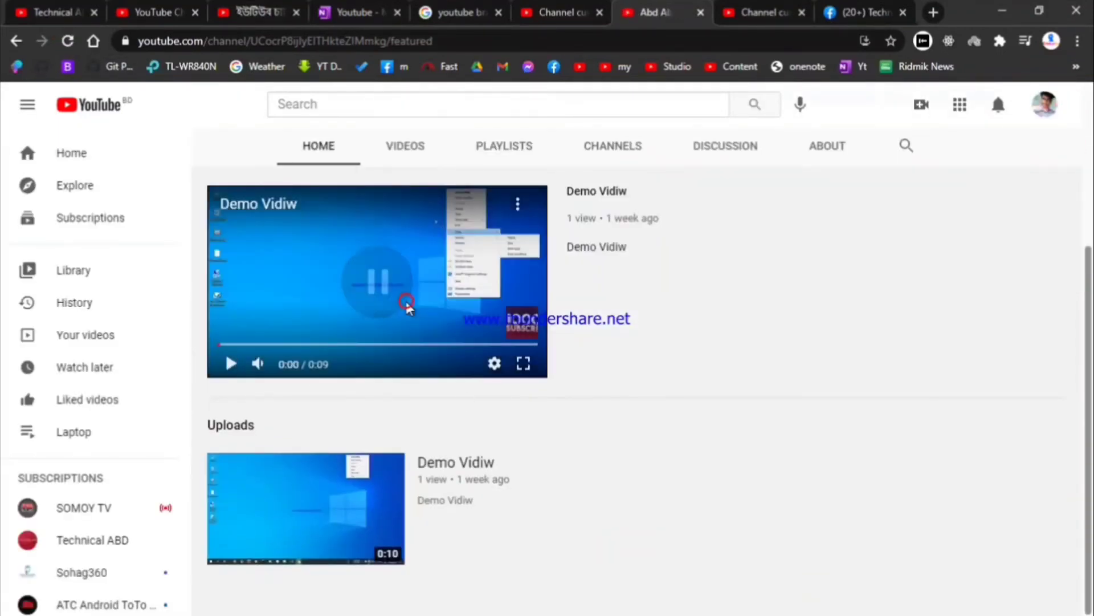
click(758, 10)
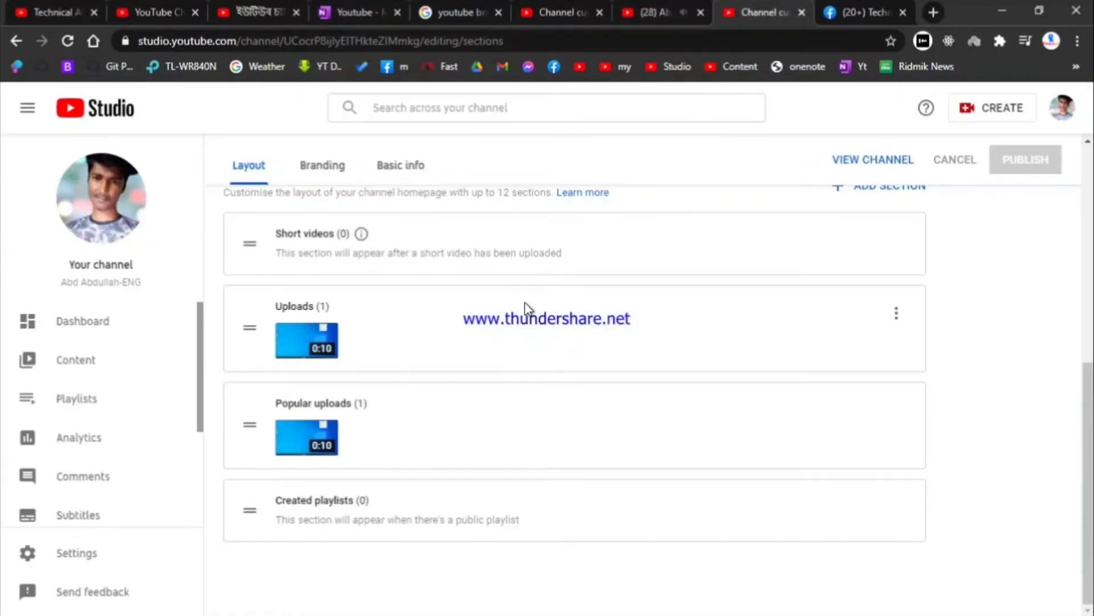
scroll(798, 336, up, 5)
scroll(748, 376, down, 2)
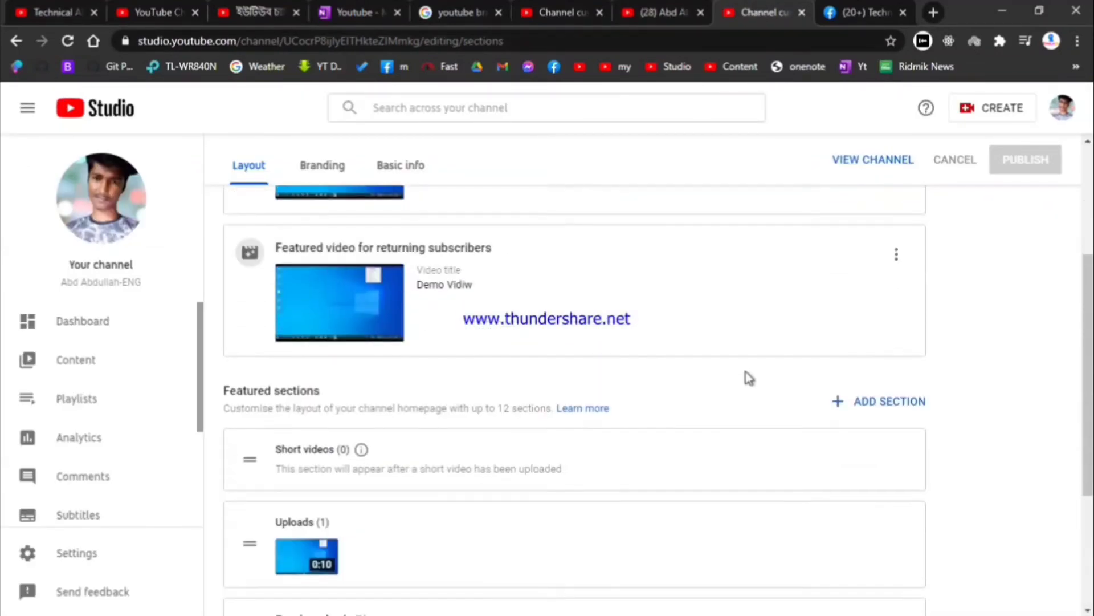
click(881, 410)
scroll(848, 281, down, 2)
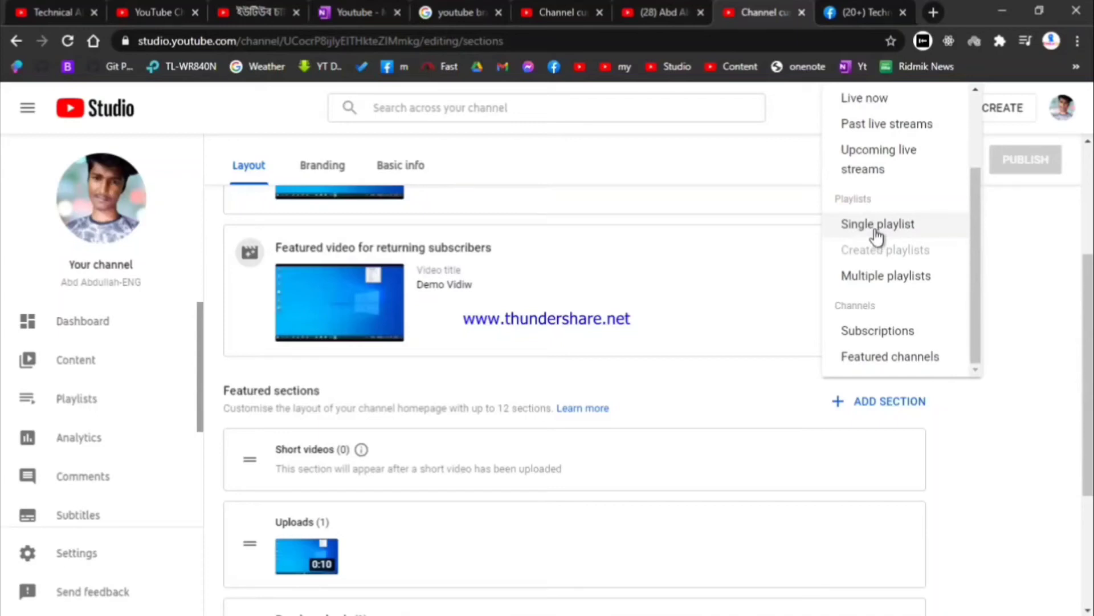
Step: Scroll through the reference channel's playlist sections, then move to the other layout editor tab
click(54, 12)
scroll(342, 340, down, 7)
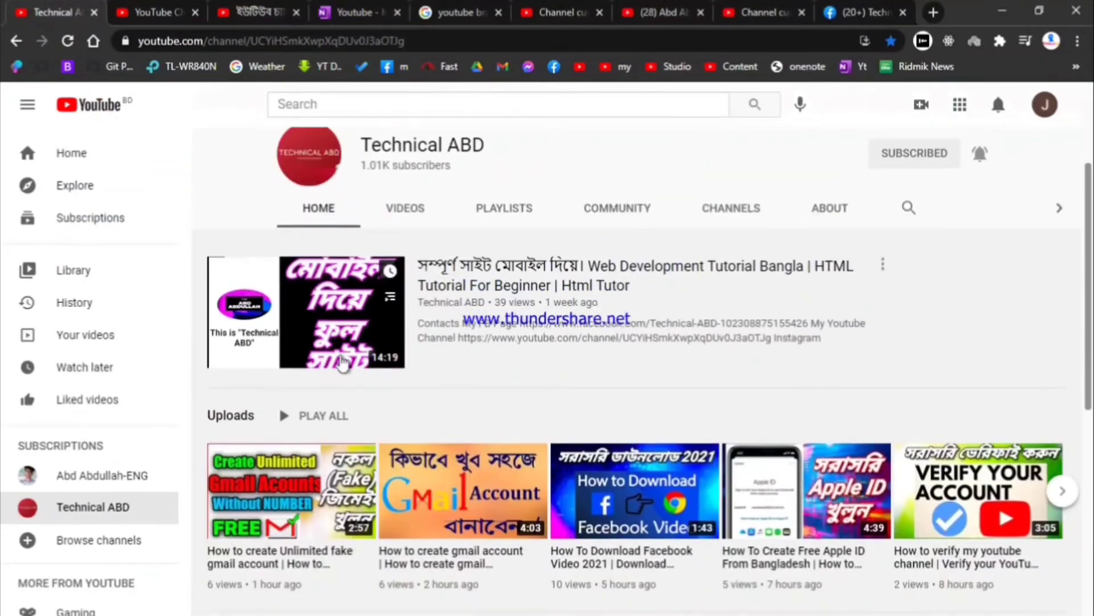
scroll(349, 349, down, 1)
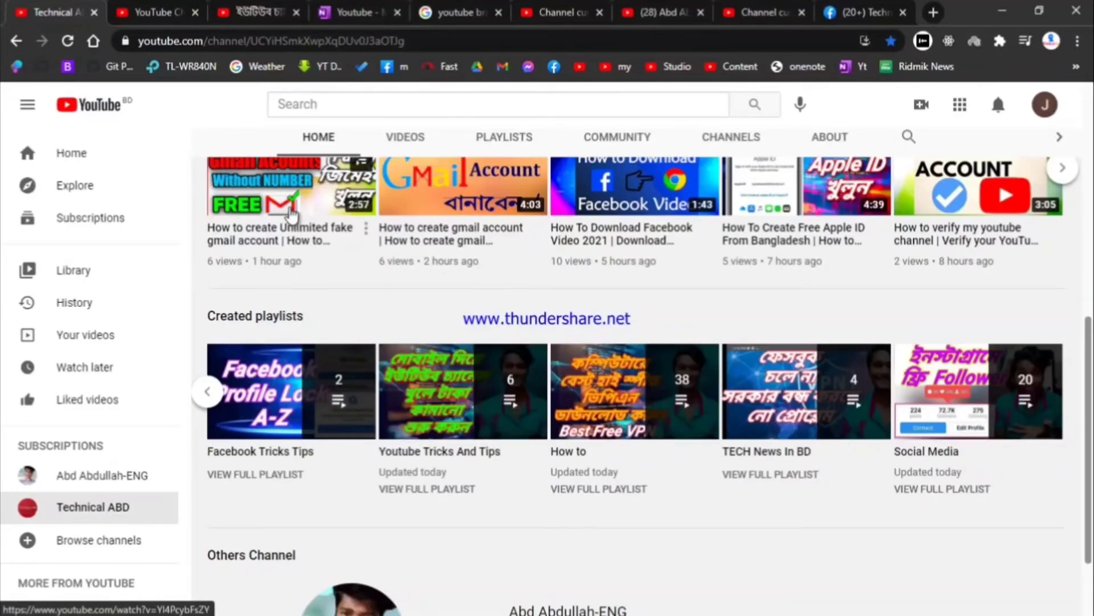
scroll(338, 354, up, 2)
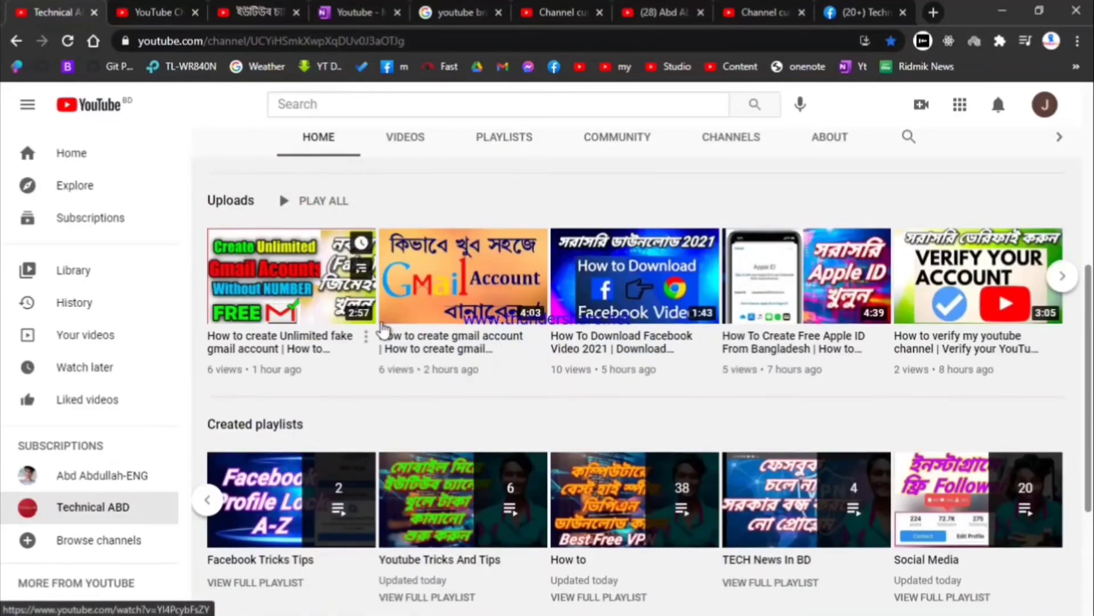
scroll(351, 392, down, 4)
scroll(489, 384, up, 4)
click(759, 12)
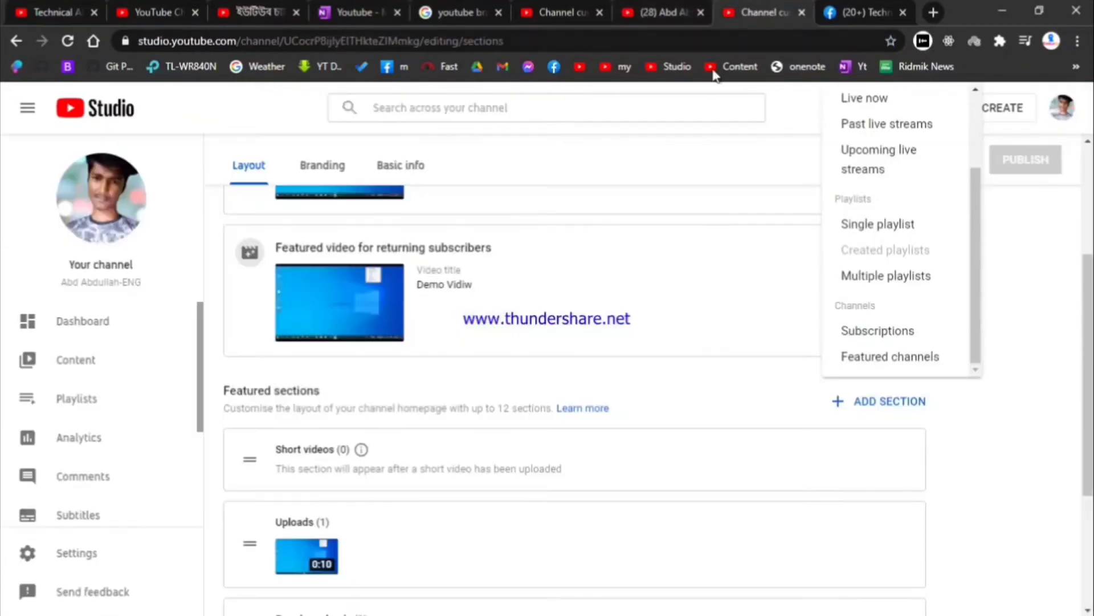
click(650, 10)
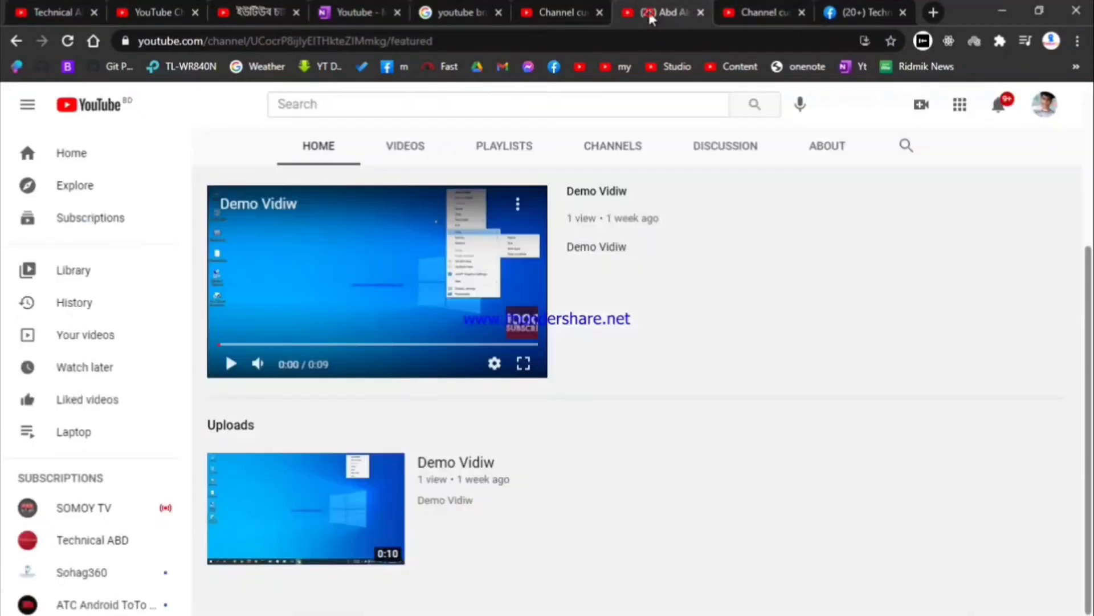
click(733, 8)
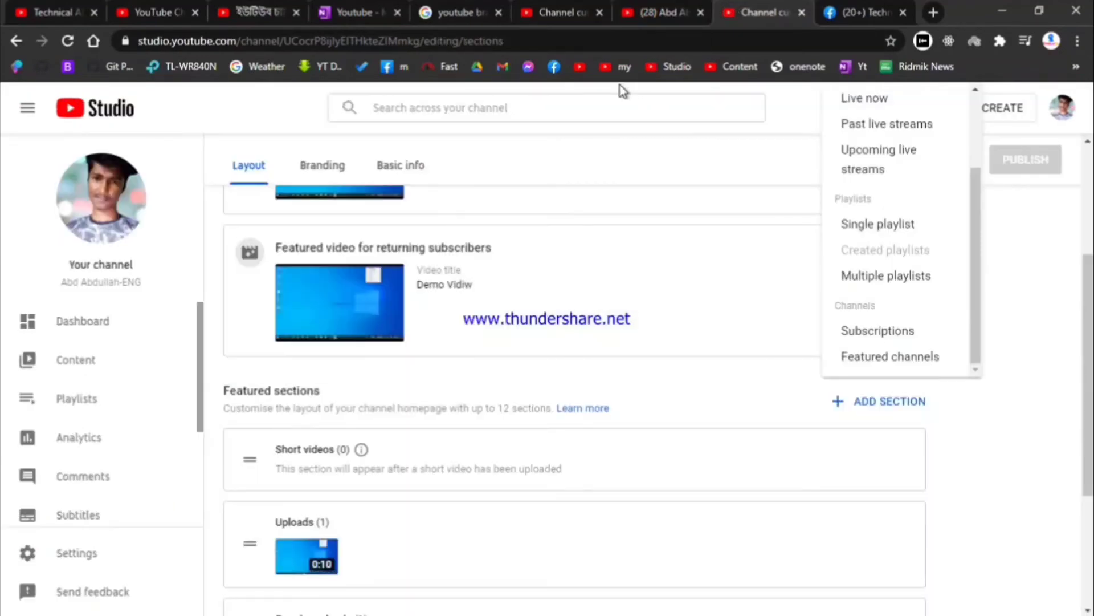
click(557, 8)
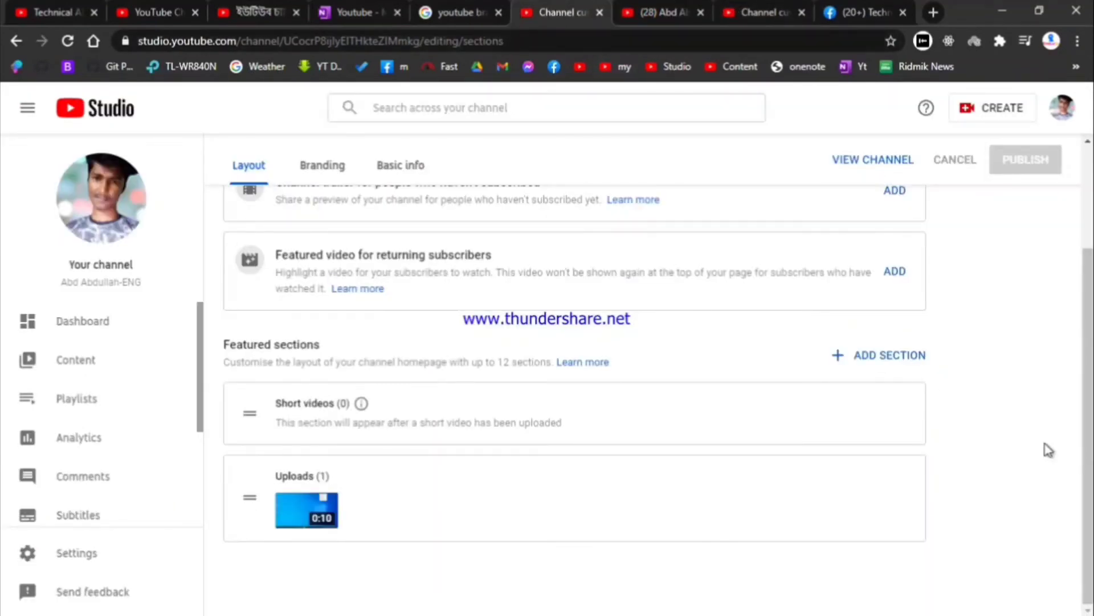
Step: Set Demo Vidiw as the channel trailer under Video spotlight
click(894, 372)
click(772, 357)
scroll(773, 359, up, 3)
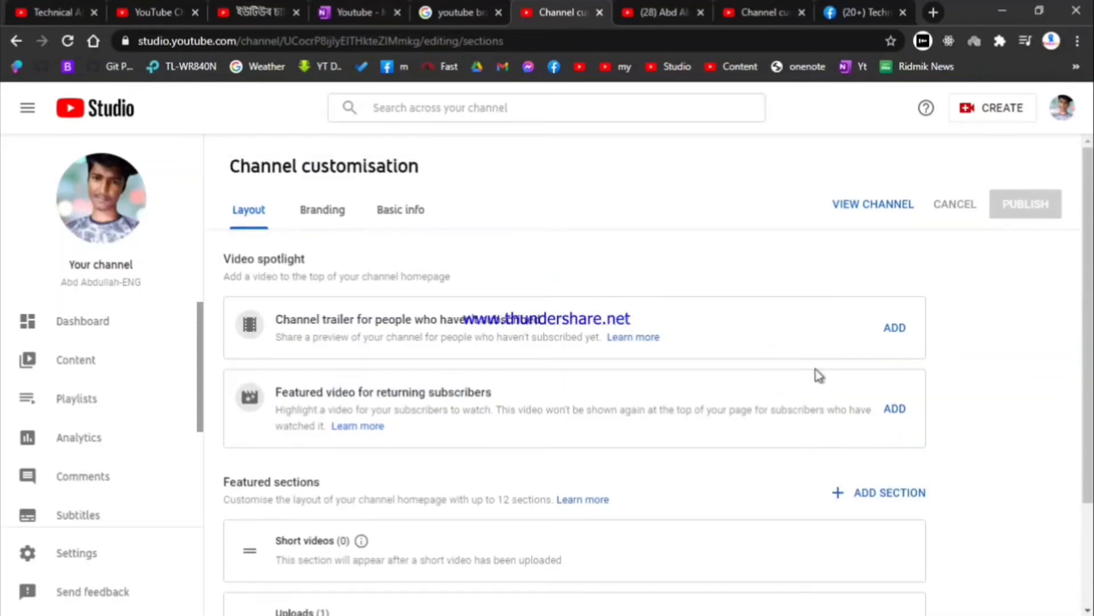
click(889, 340)
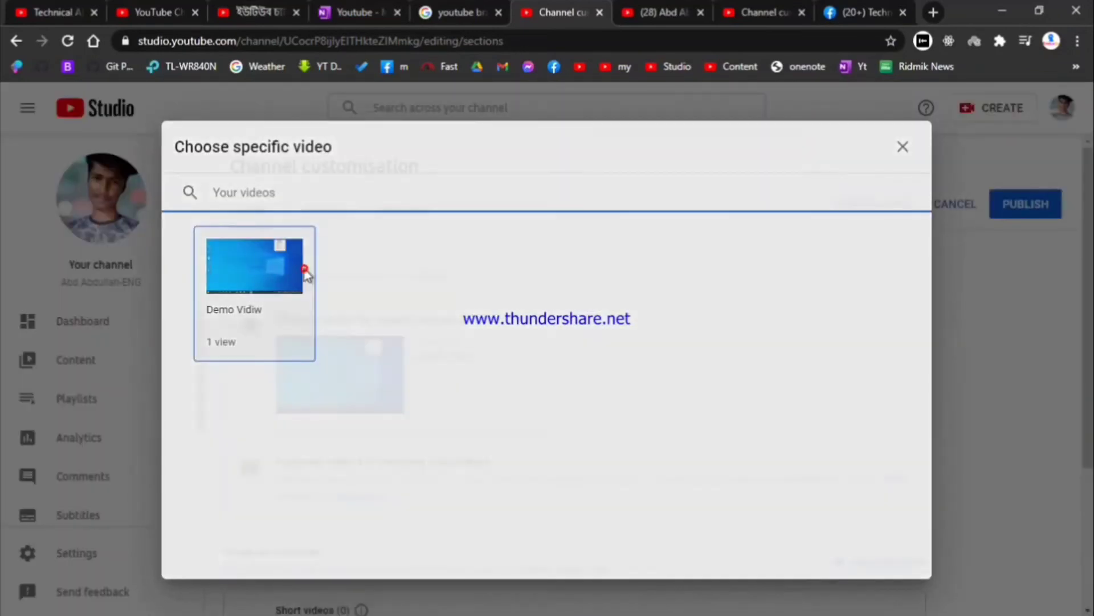
click(303, 269)
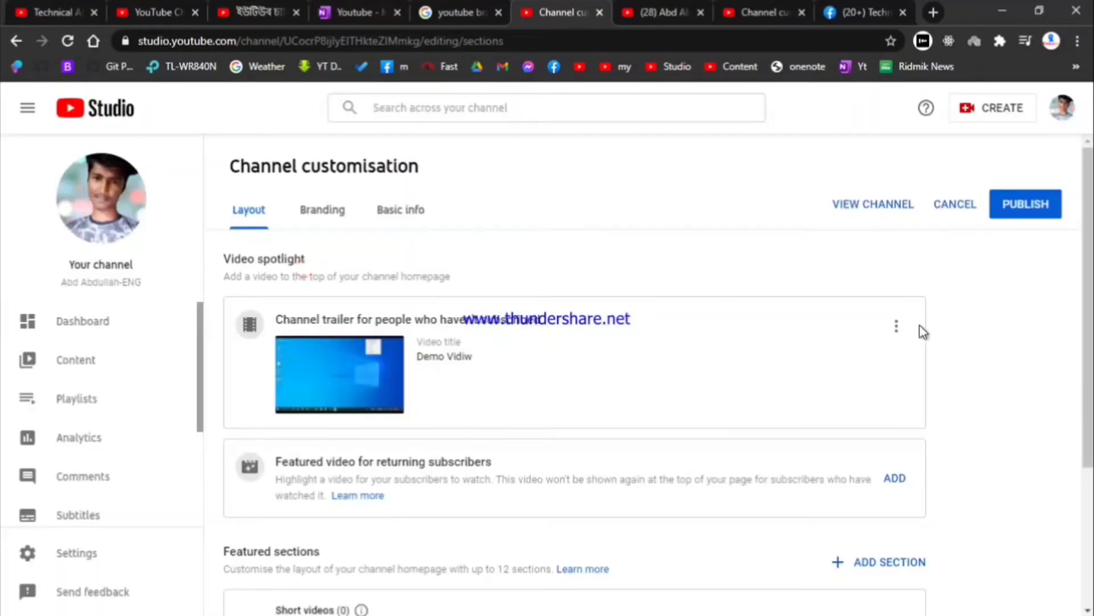
Step: Make Demo Vidiw the featured video for returning subscribers and publish the layout
click(885, 477)
click(255, 282)
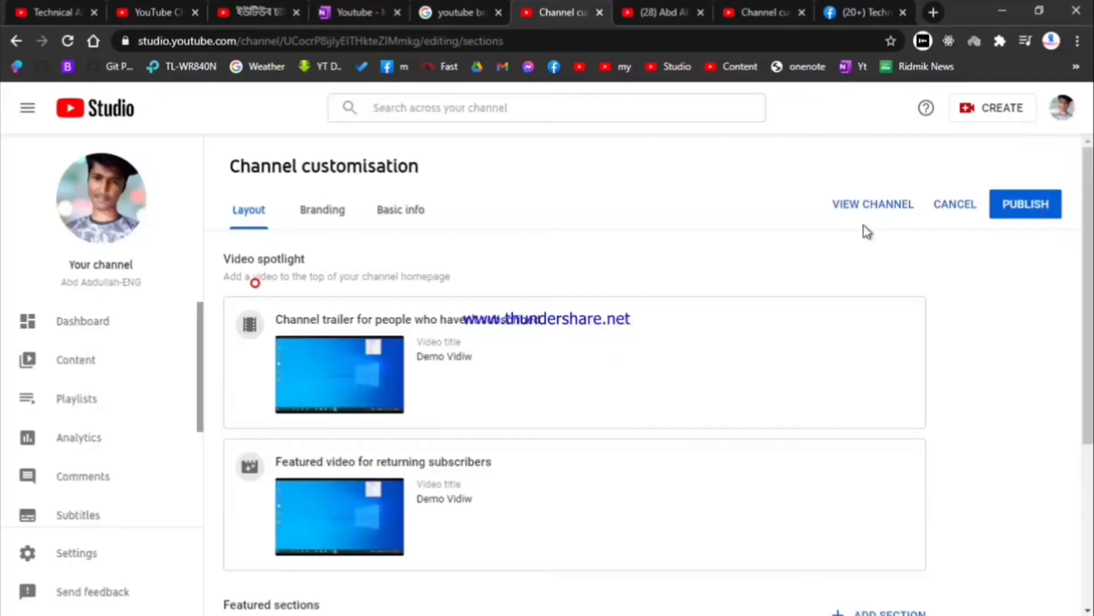
click(1048, 201)
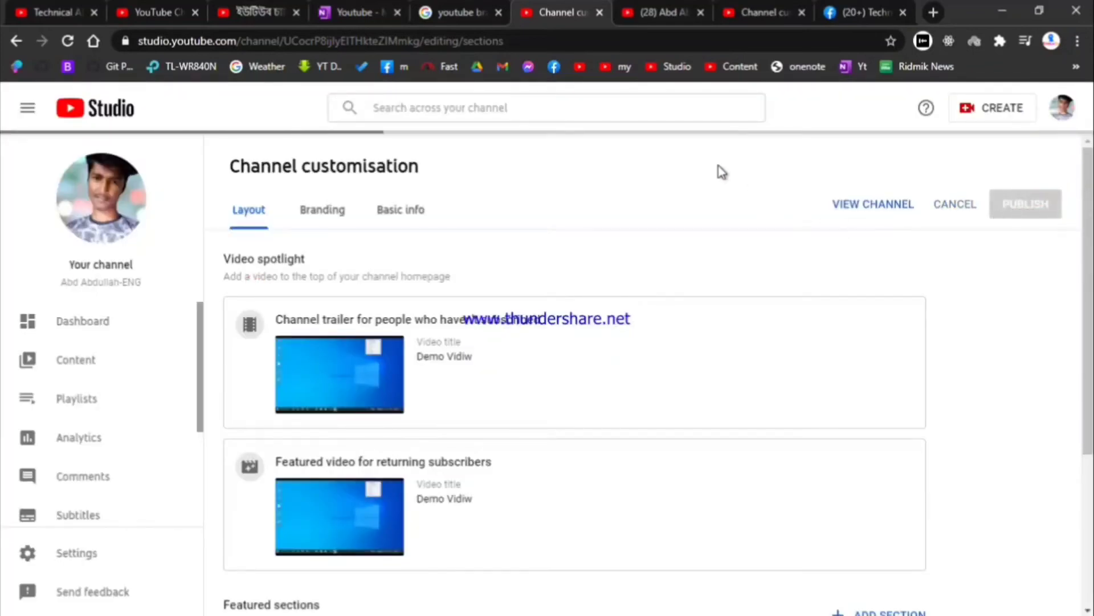
scroll(712, 204, down, 4)
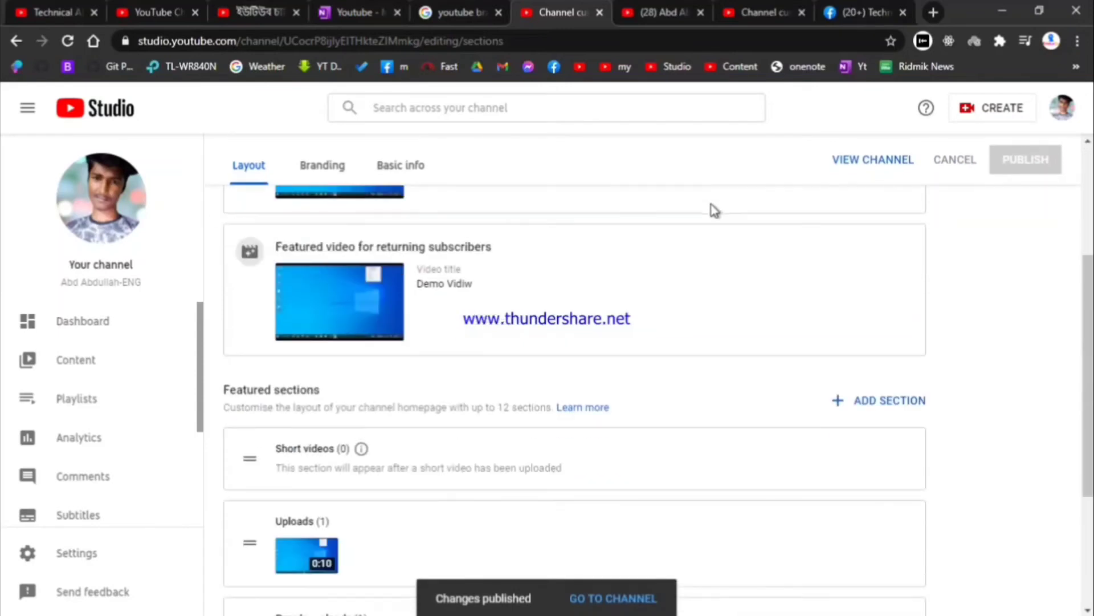
scroll(707, 240, down, 3)
scroll(696, 289, up, 2)
Step: Reload the channel homepage, pause the Demo Vidiw spotlight above Uploads, and return to Studio
click(660, 12)
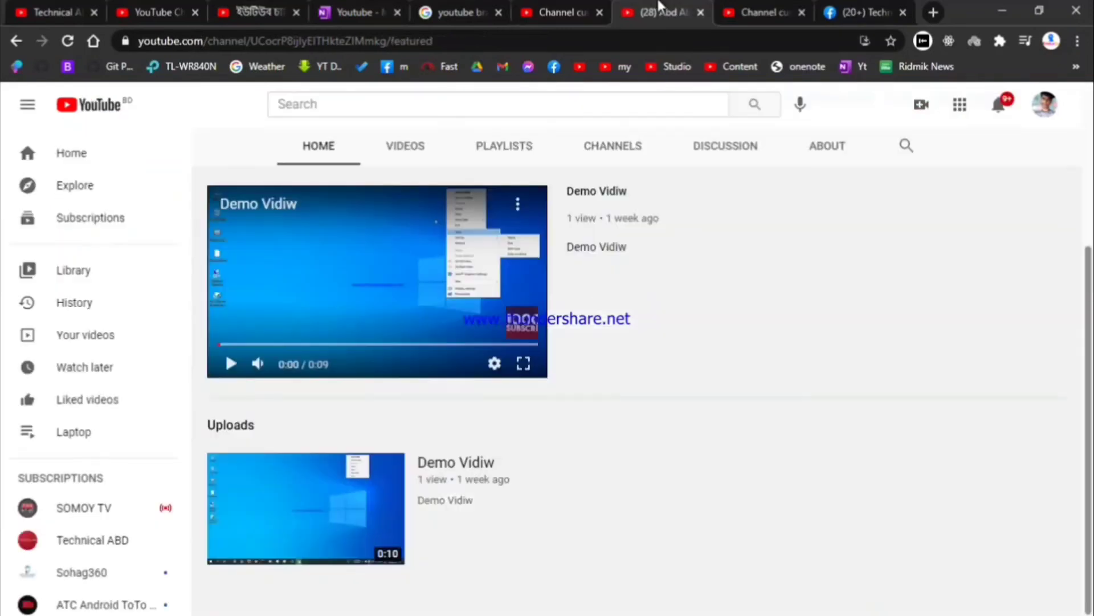
click(63, 40)
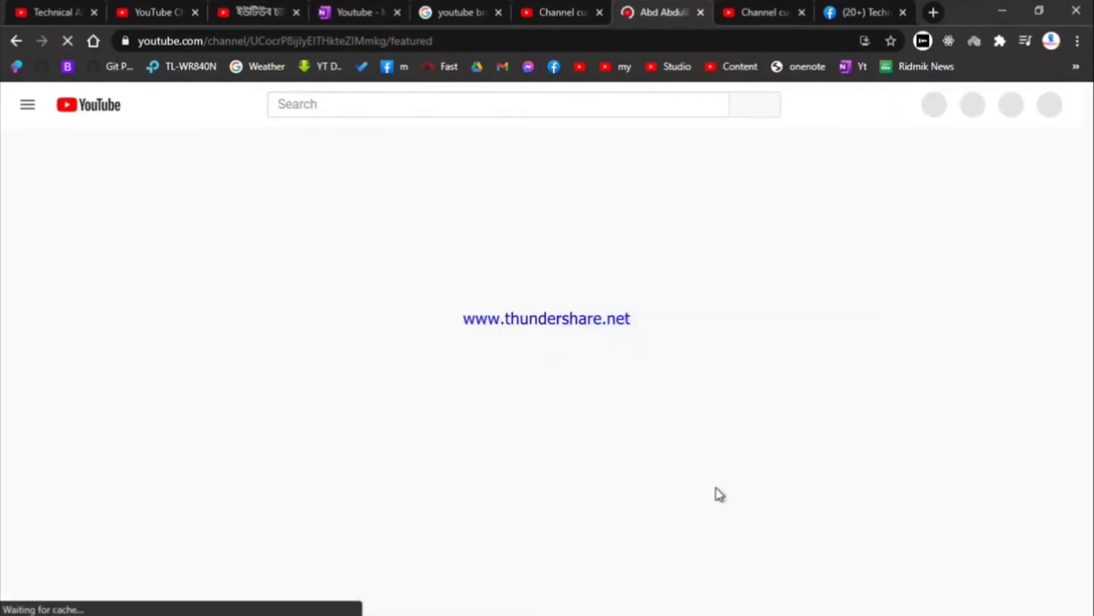
click(368, 507)
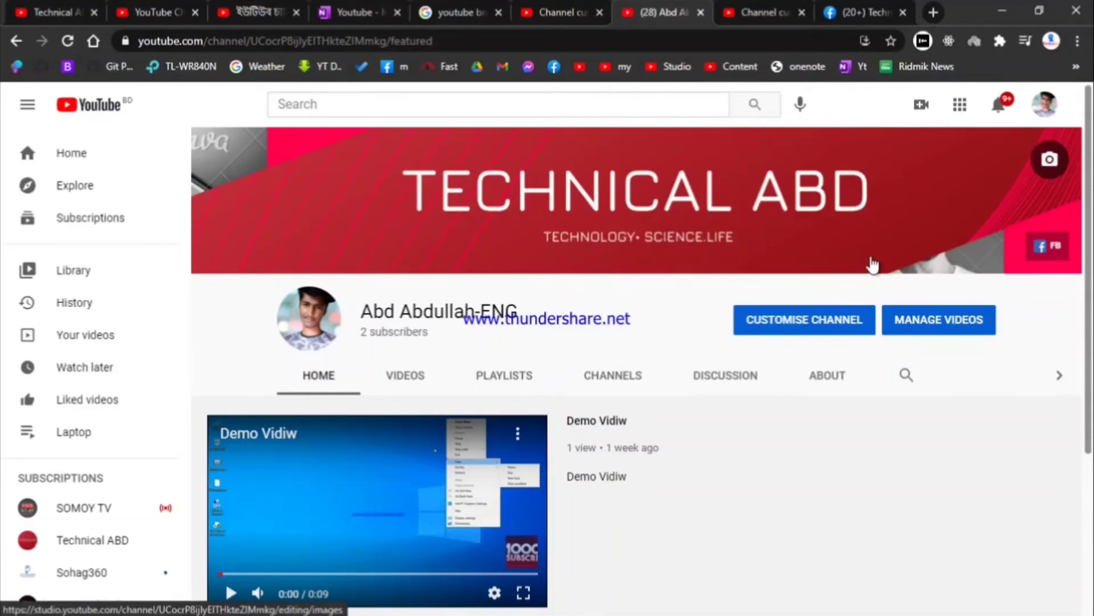
scroll(674, 435, down, 4)
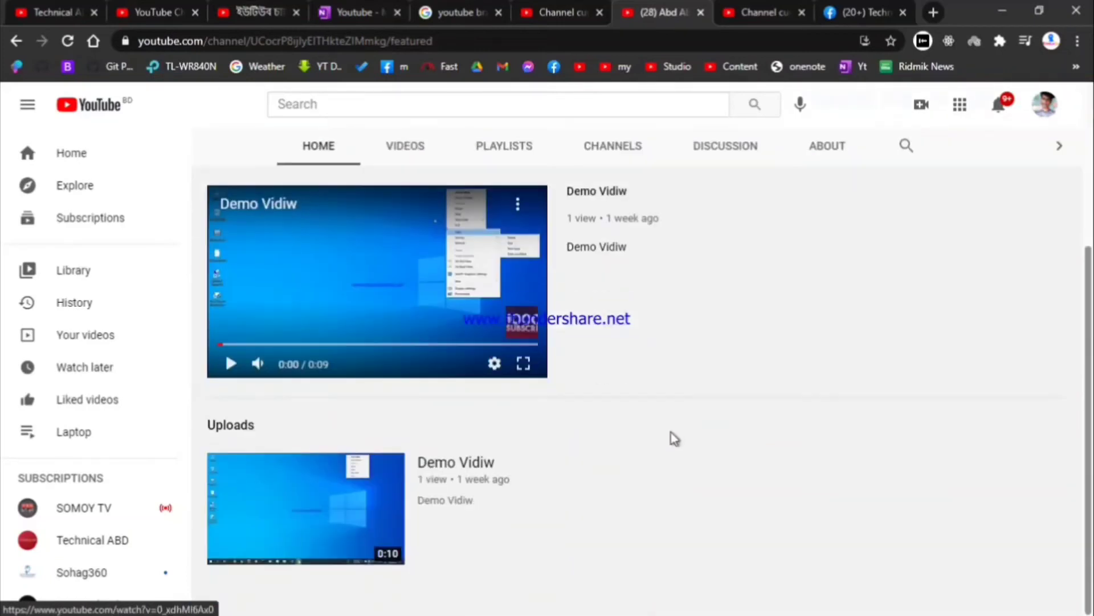
click(776, 8)
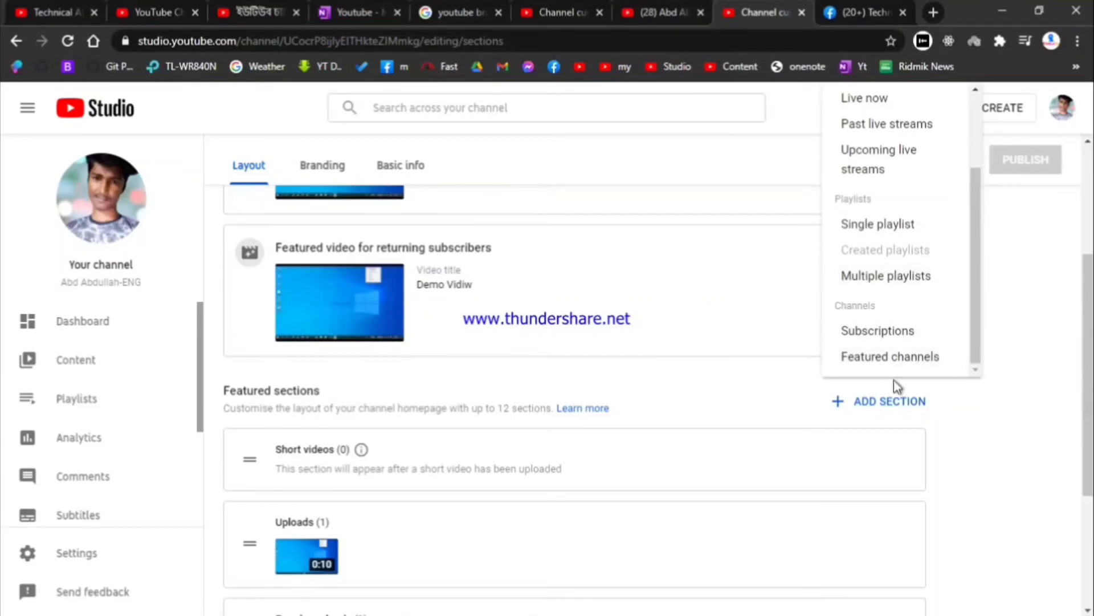
Step: Start a Featured channels section and search channels for 'technical abd'
click(887, 357)
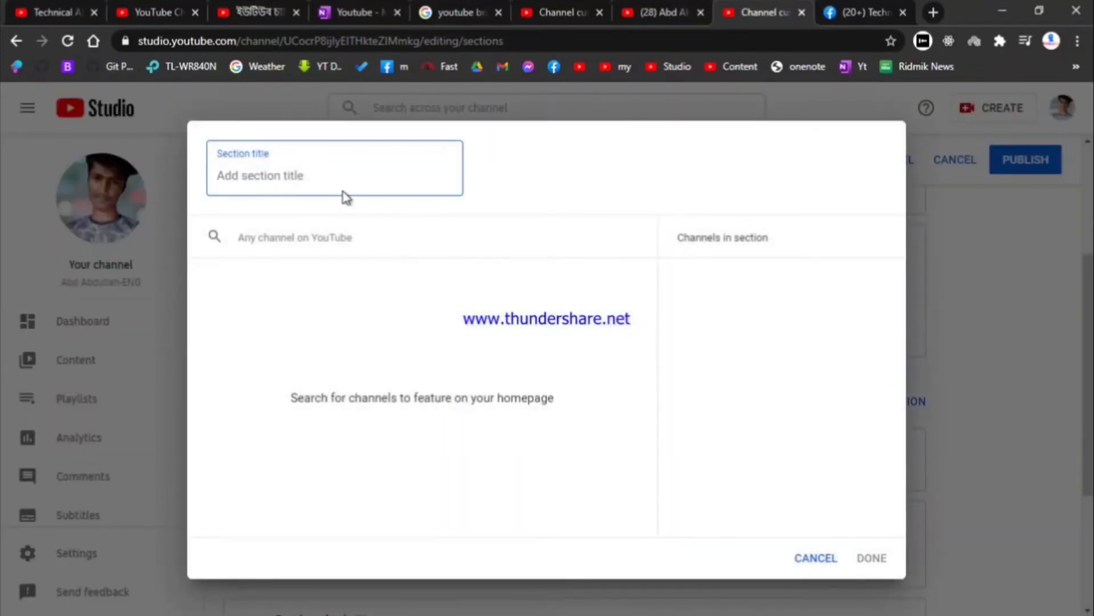
click(340, 187)
text(technical abd)
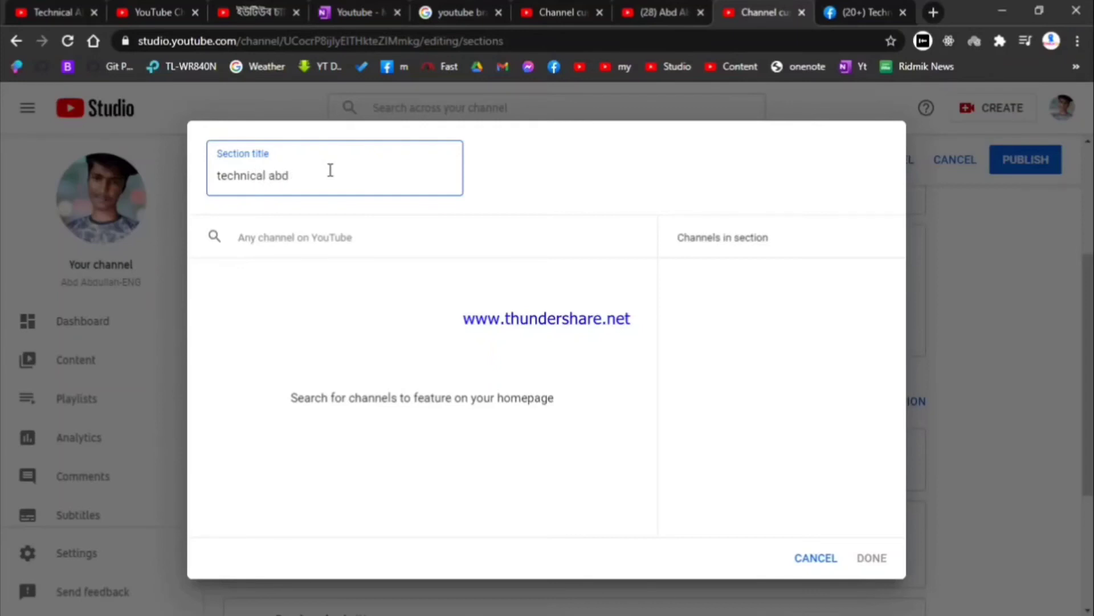
click(330, 254)
click(298, 186)
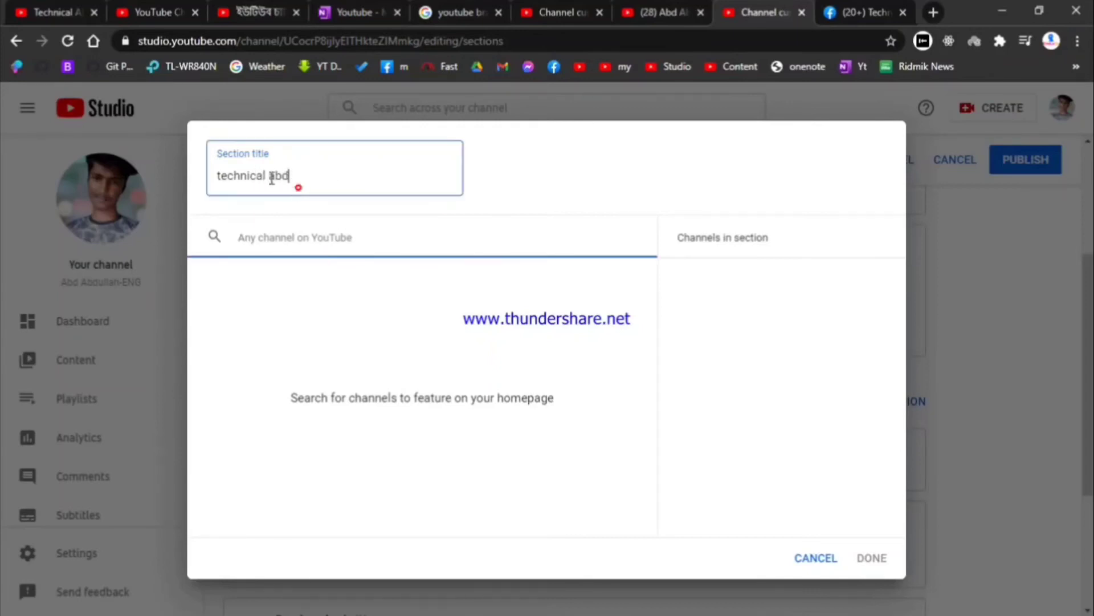
drag(289, 179, 208, 164)
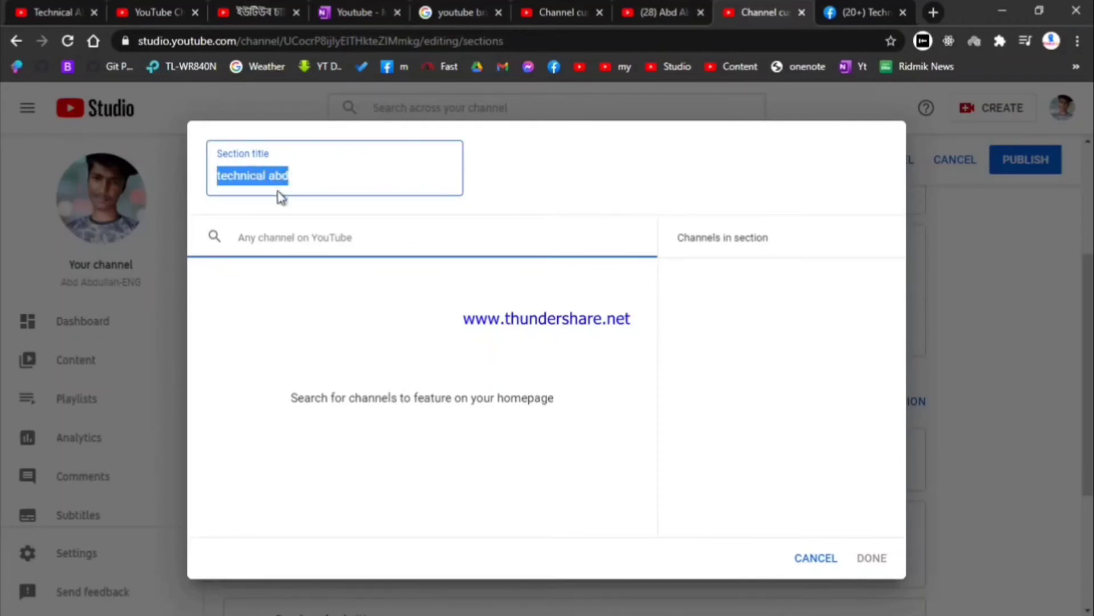
text(technia)
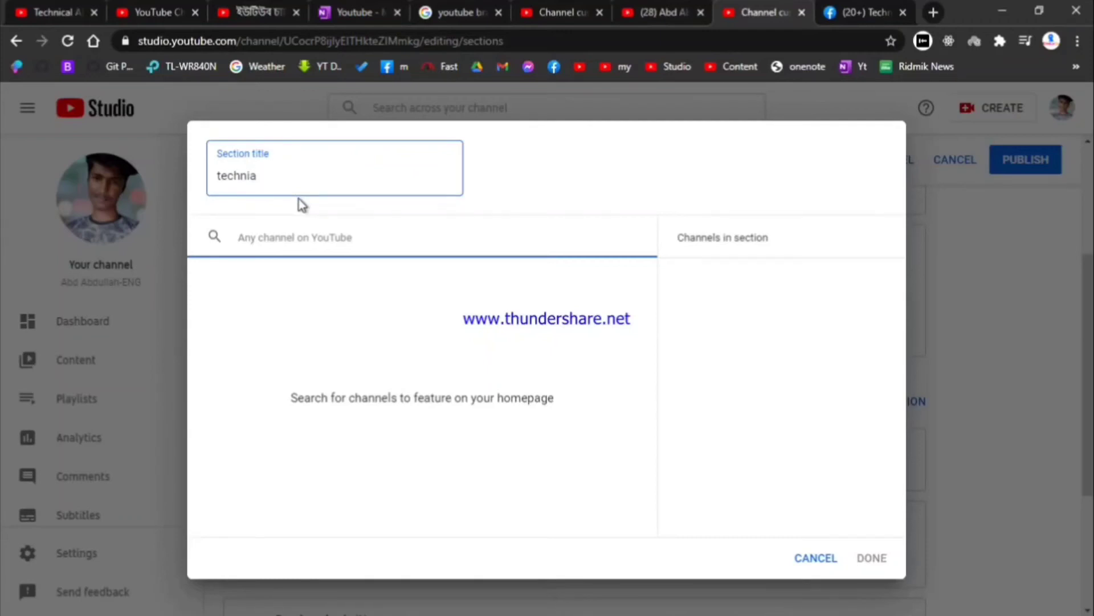
key(ctrl+a)
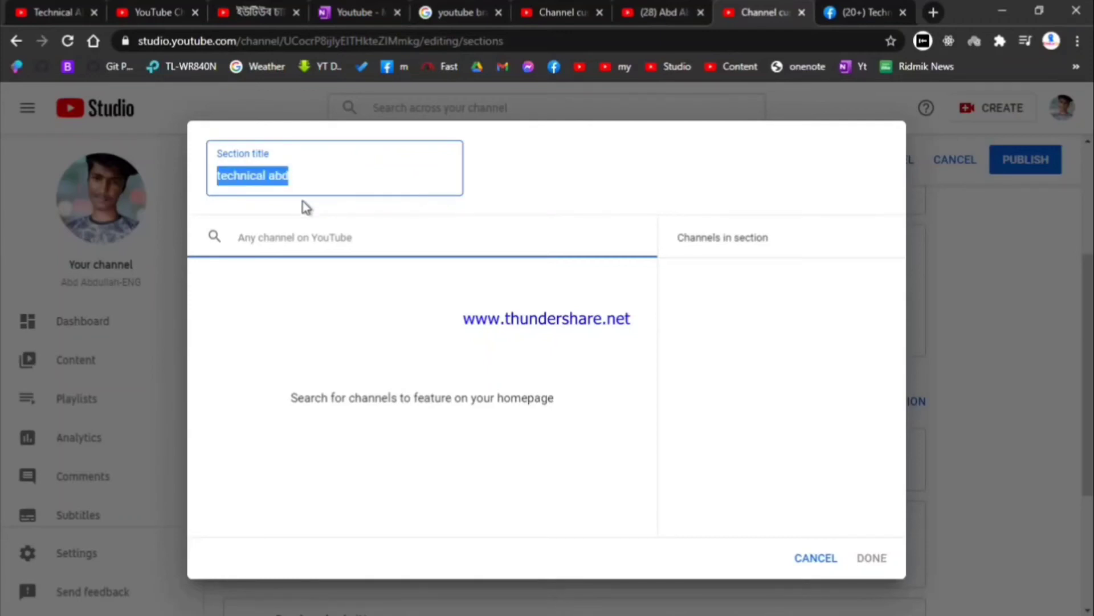
key(ctrl+x)
click(303, 236)
key(ctrl+v)
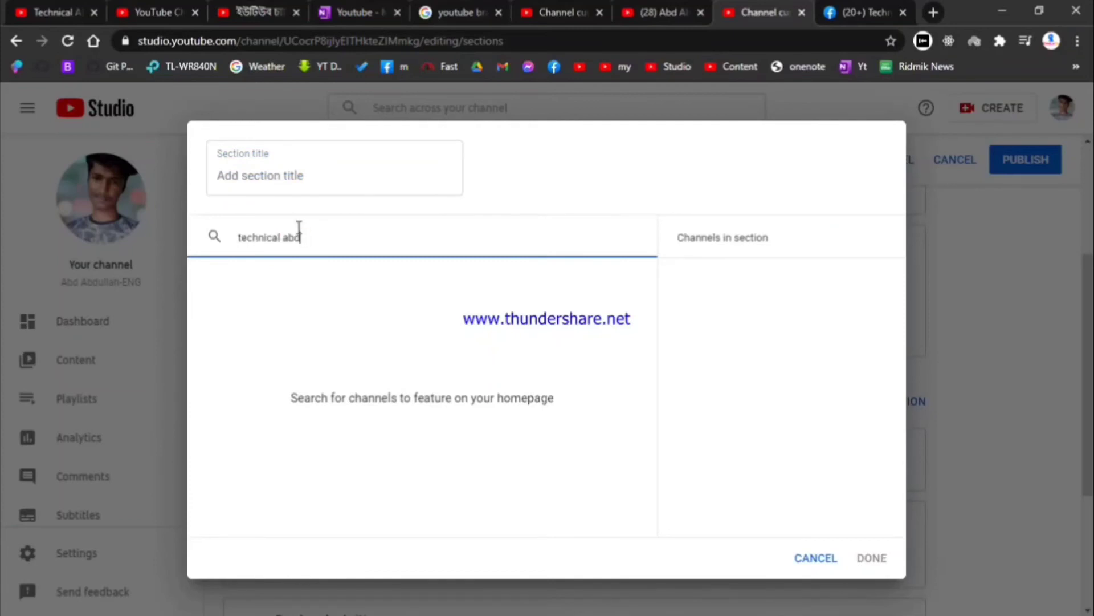
Step: Title the section 'My Channel', tick Technical ABD (1,010 subscribers), and confirm with DONE
click(292, 176)
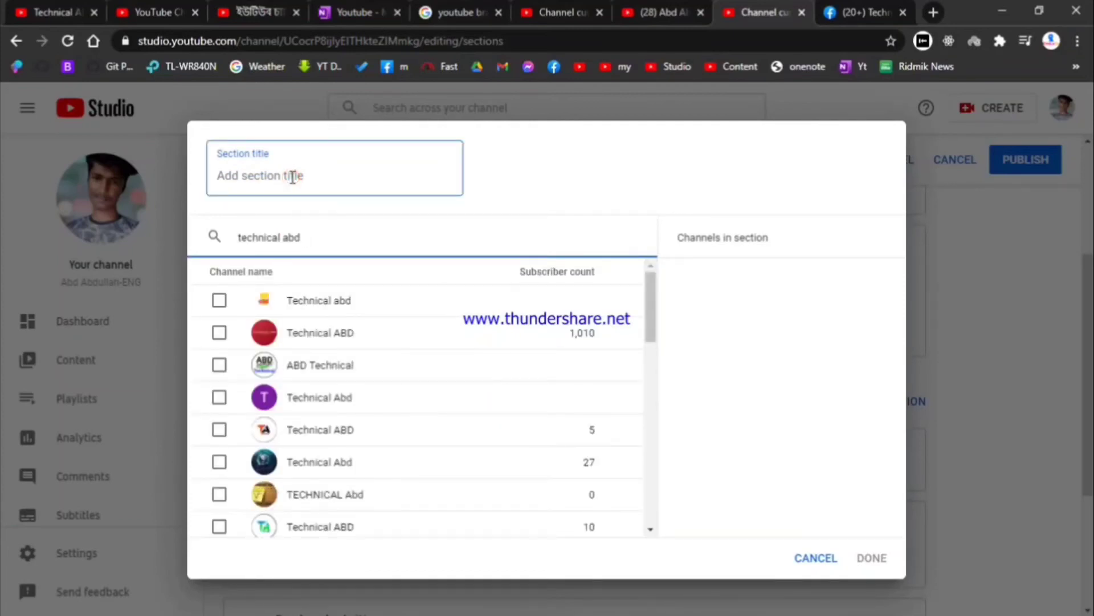
text(T)
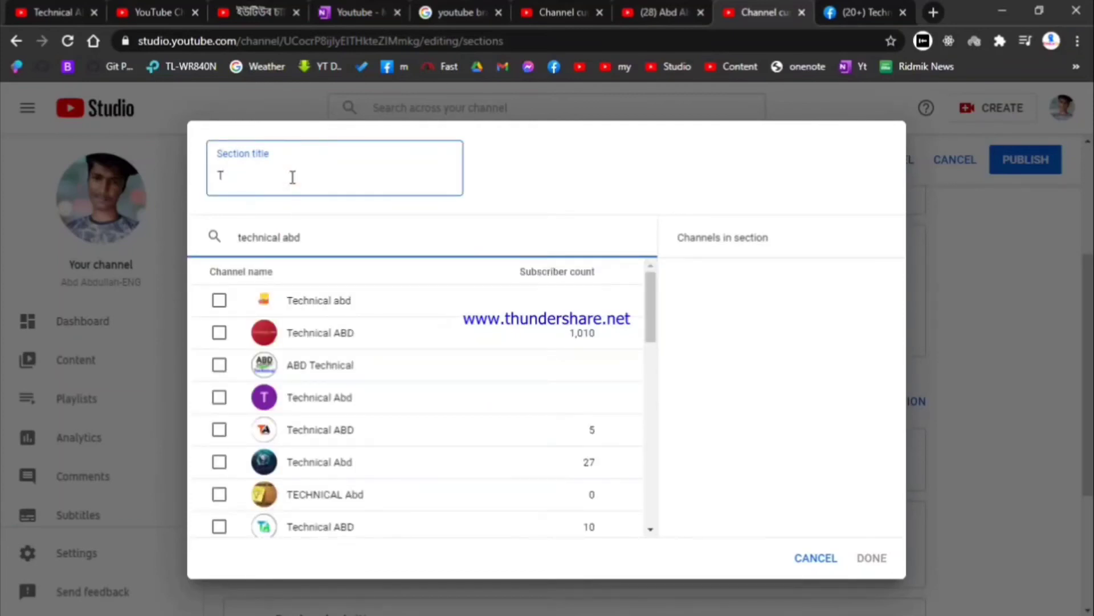
key(BackSpace)
text(M)
key(BackSpace)
text(M)
click(292, 341)
drag(292, 340, 333, 341)
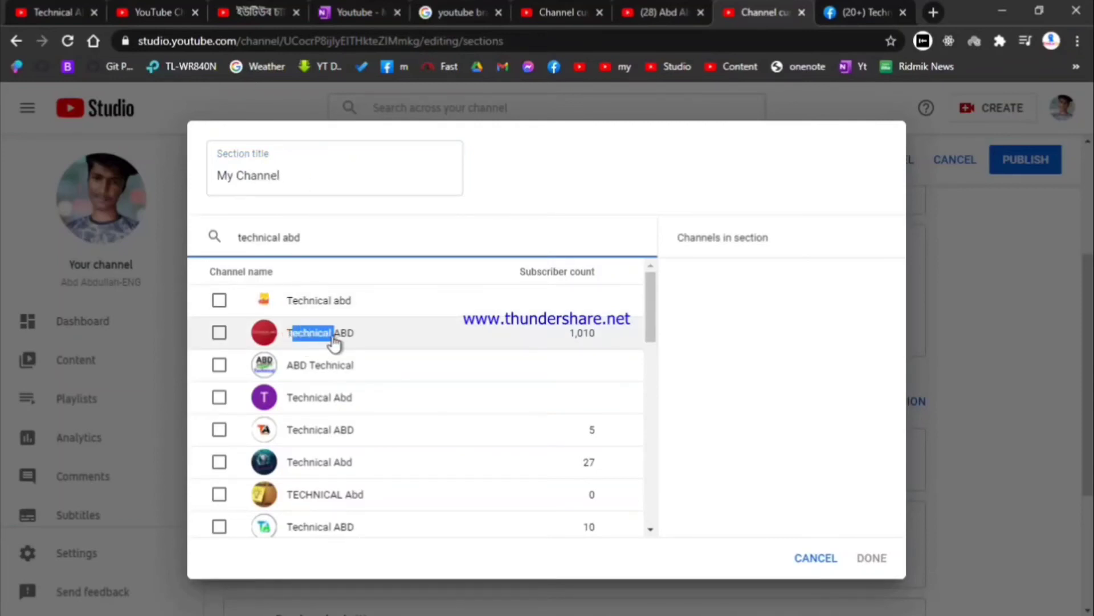
click(333, 339)
click(872, 558)
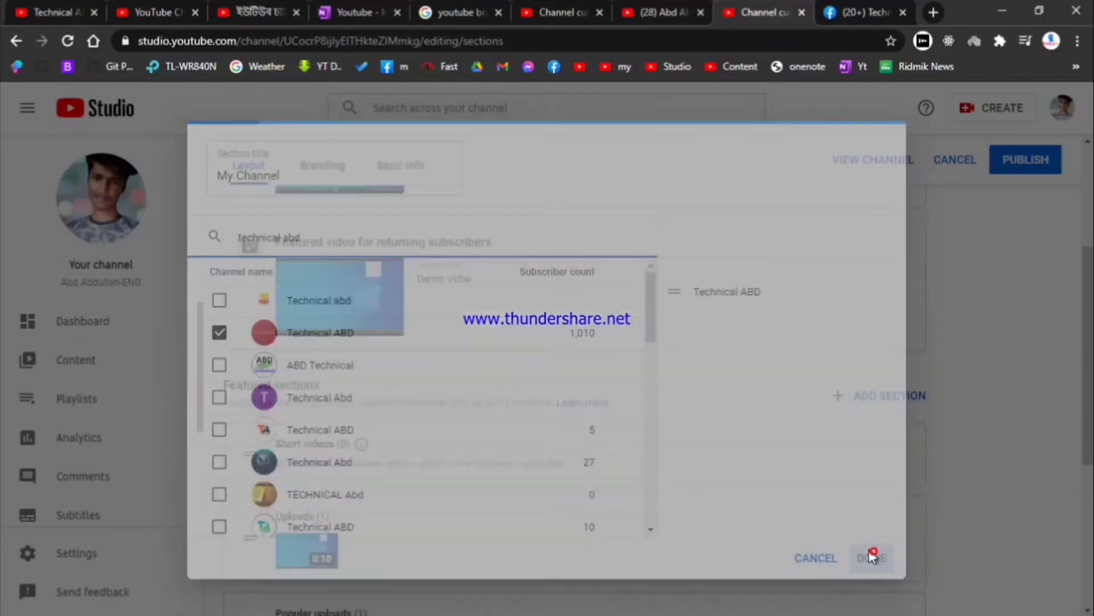
Step: Publish the featured channels section and reload the channel homepage to check it
click(1026, 159)
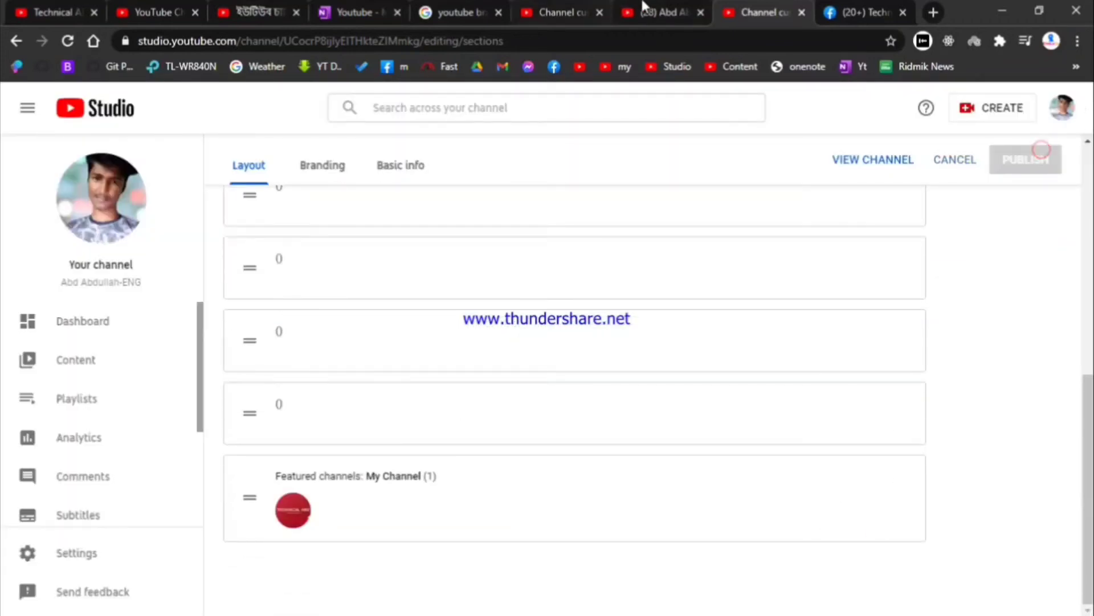
click(644, 12)
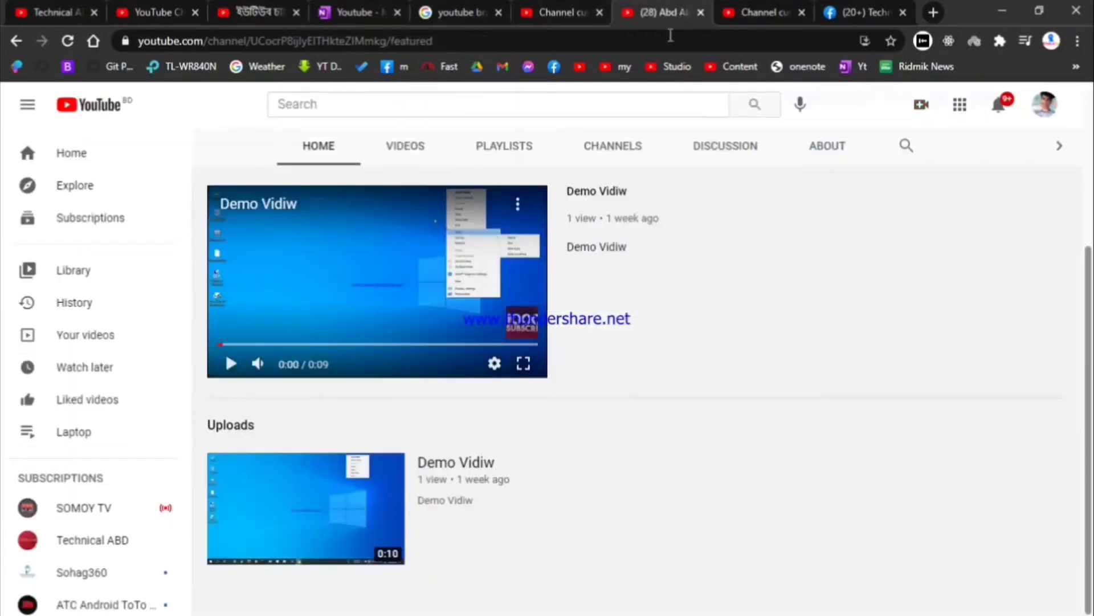
click(67, 40)
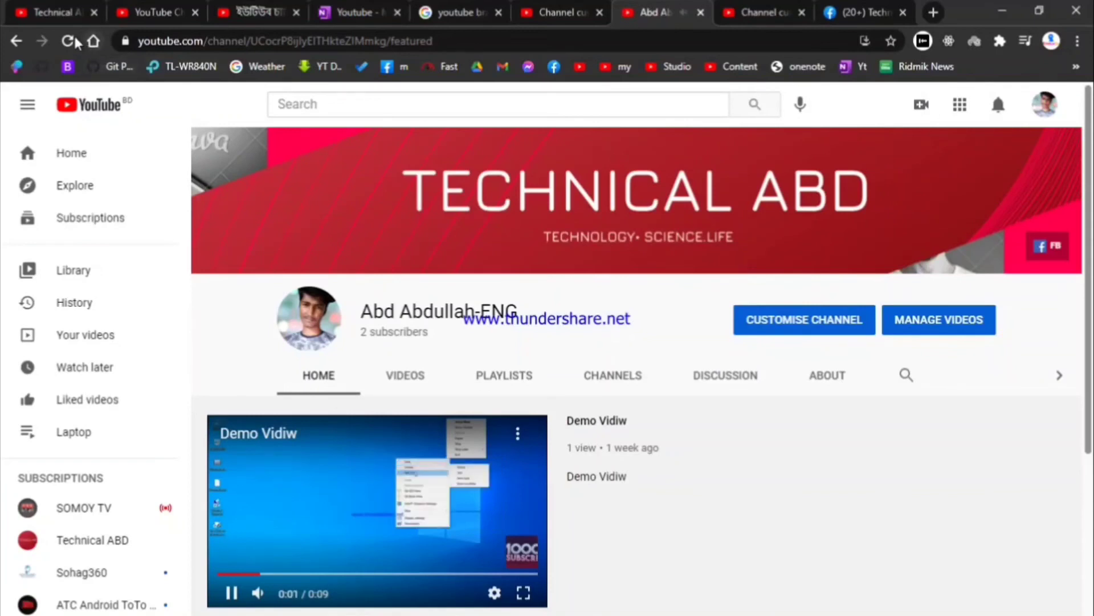
click(69, 41)
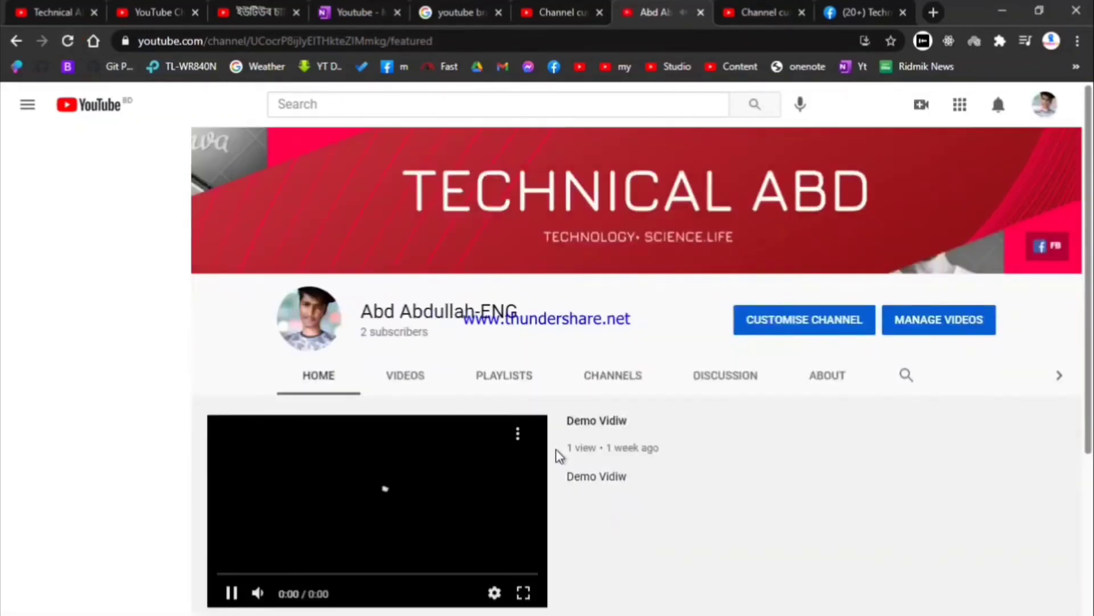
scroll(558, 456, down, 4)
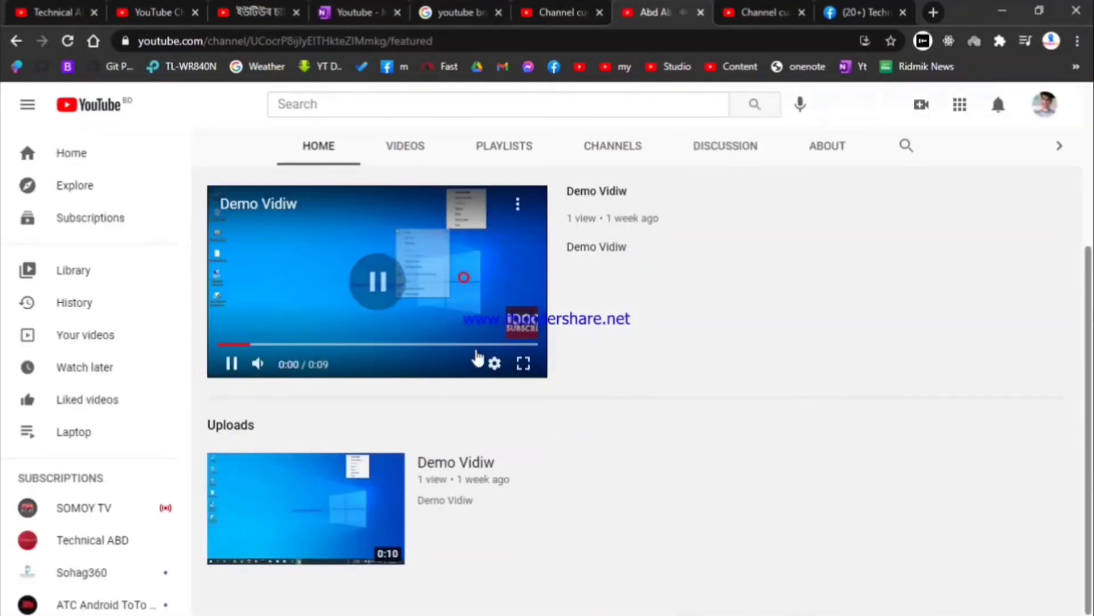
scroll(415, 528, up, 4)
click(753, 9)
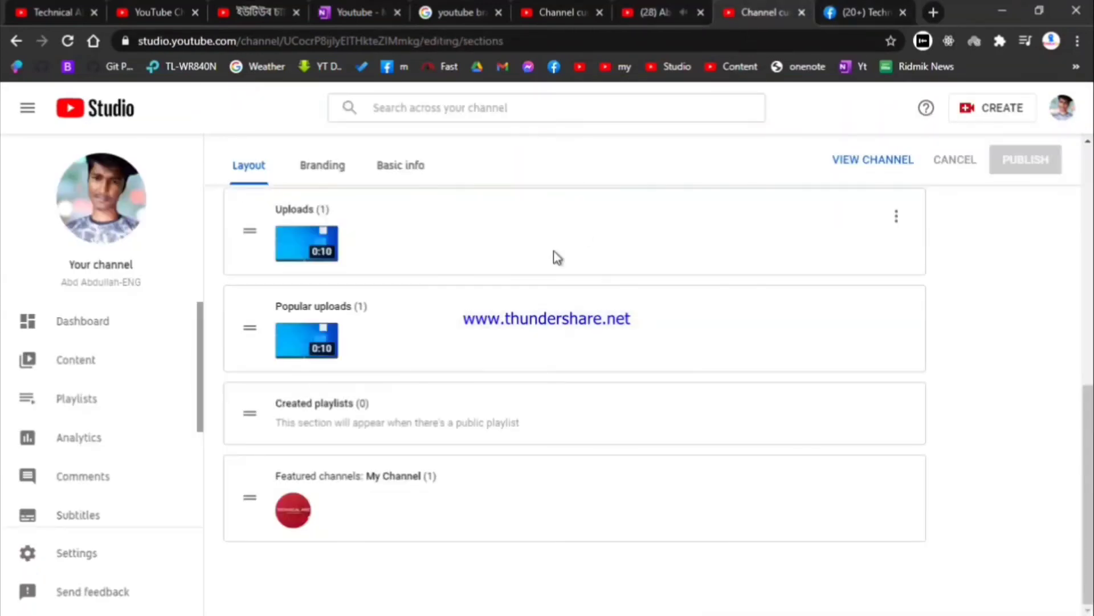
scroll(710, 293, up, 5)
Step: Open the public channel page and switch to the Technical ABD channel account
click(861, 214)
click(772, 17)
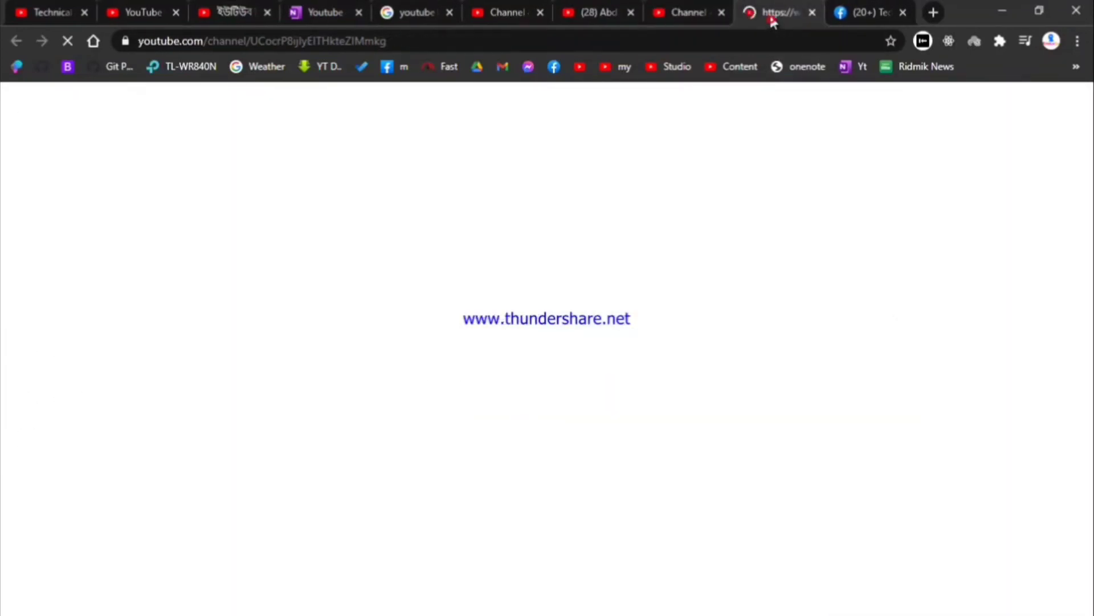
scroll(524, 319, down, 4)
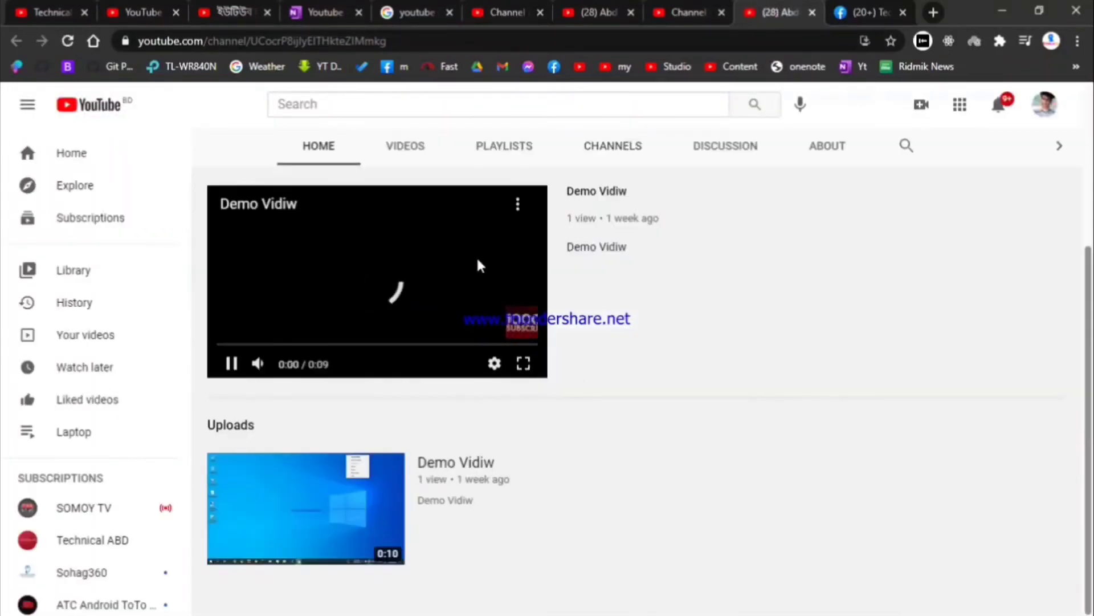
scroll(467, 416, up, 4)
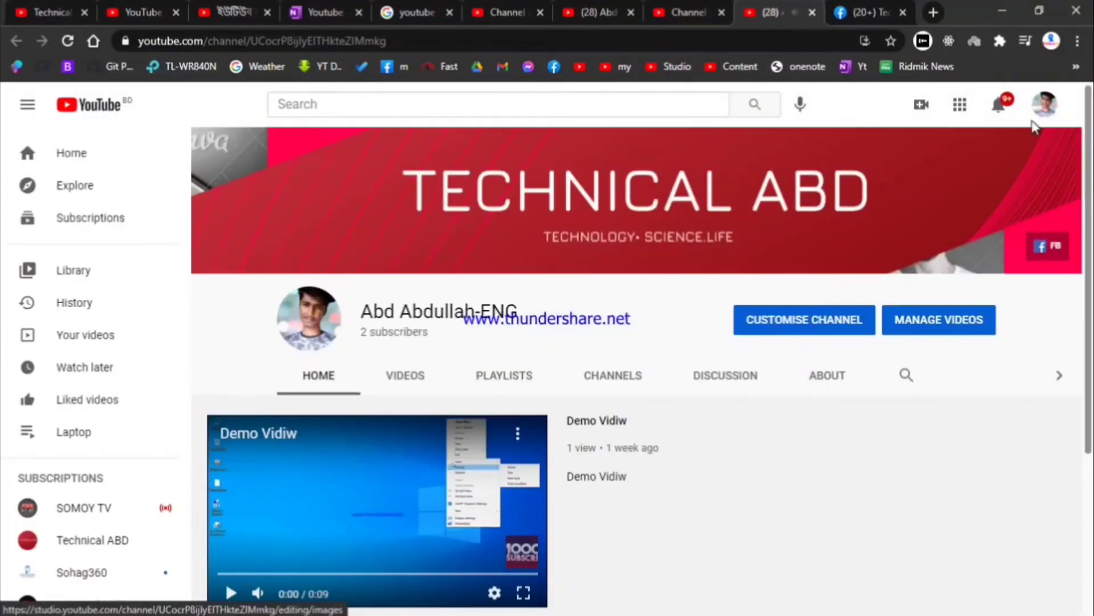
click(1038, 110)
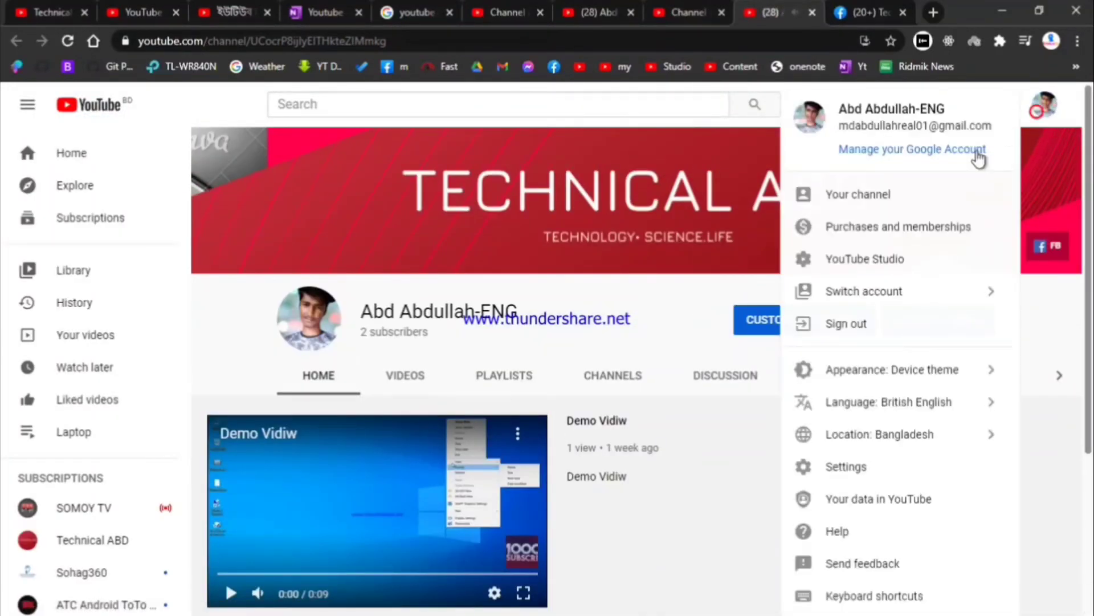
click(898, 291)
click(879, 352)
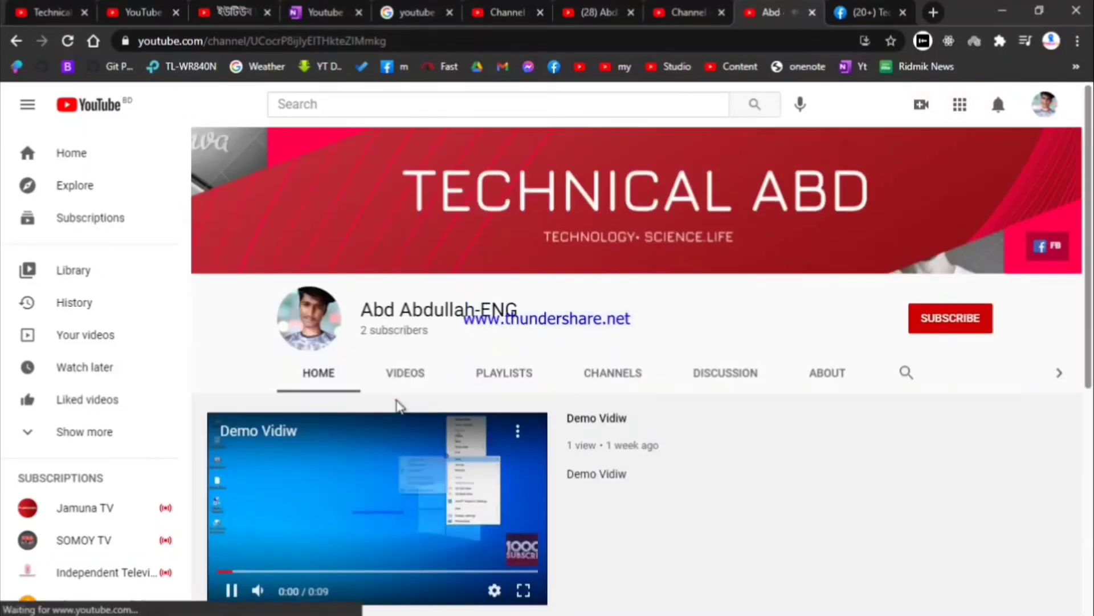
Step: Check the channel's CHANNELS tab features no channels, subscribe, and return to the Studio layout
click(395, 402)
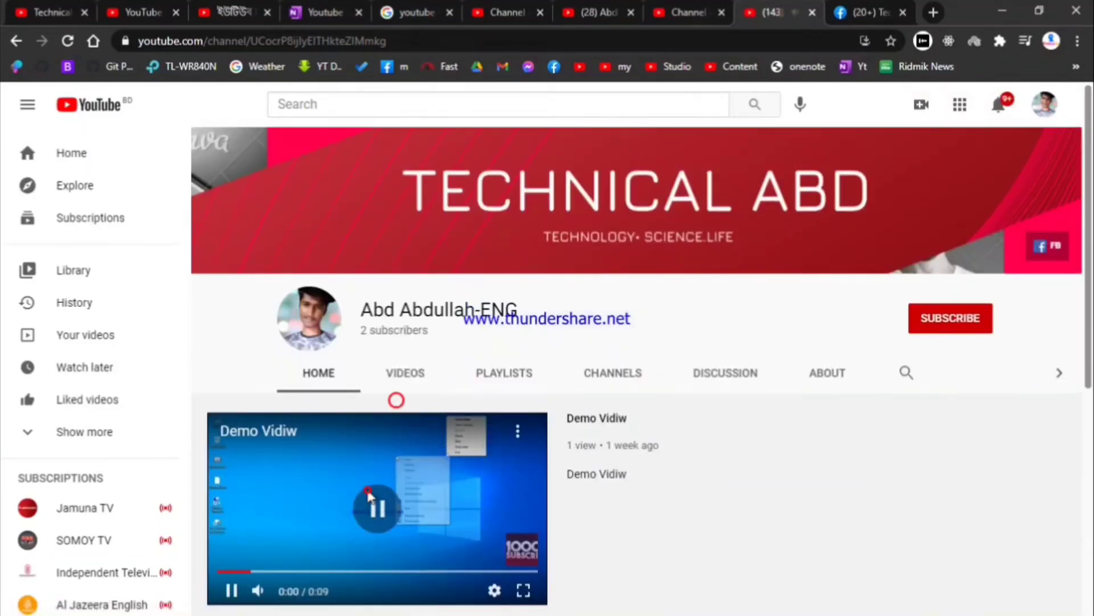
scroll(393, 399, down, 4)
click(636, 152)
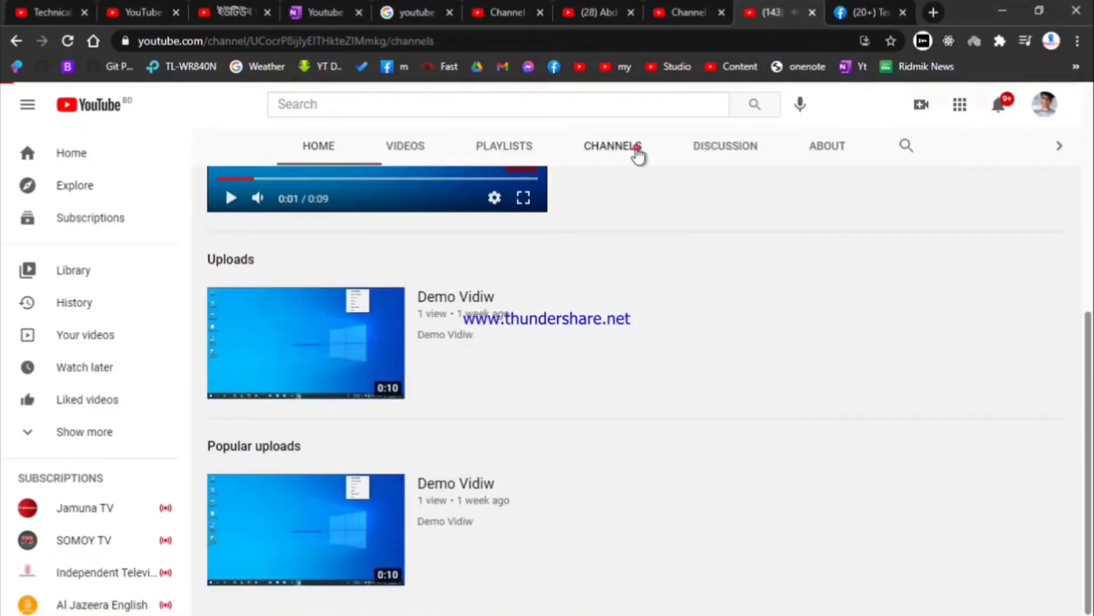
scroll(588, 374, down, 3)
scroll(703, 211, up, 2)
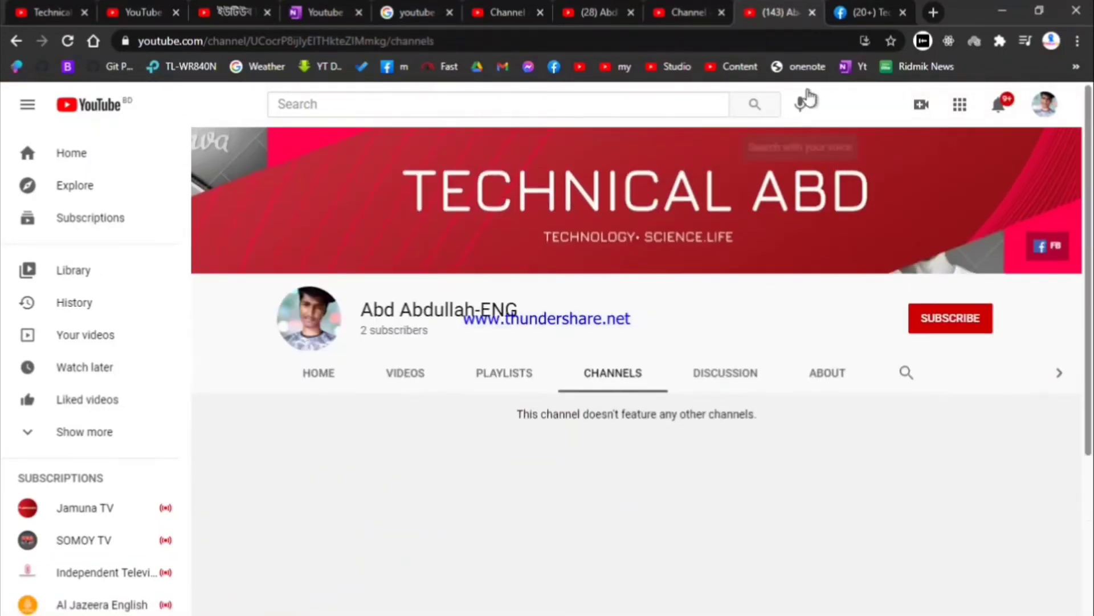
click(932, 318)
click(882, 10)
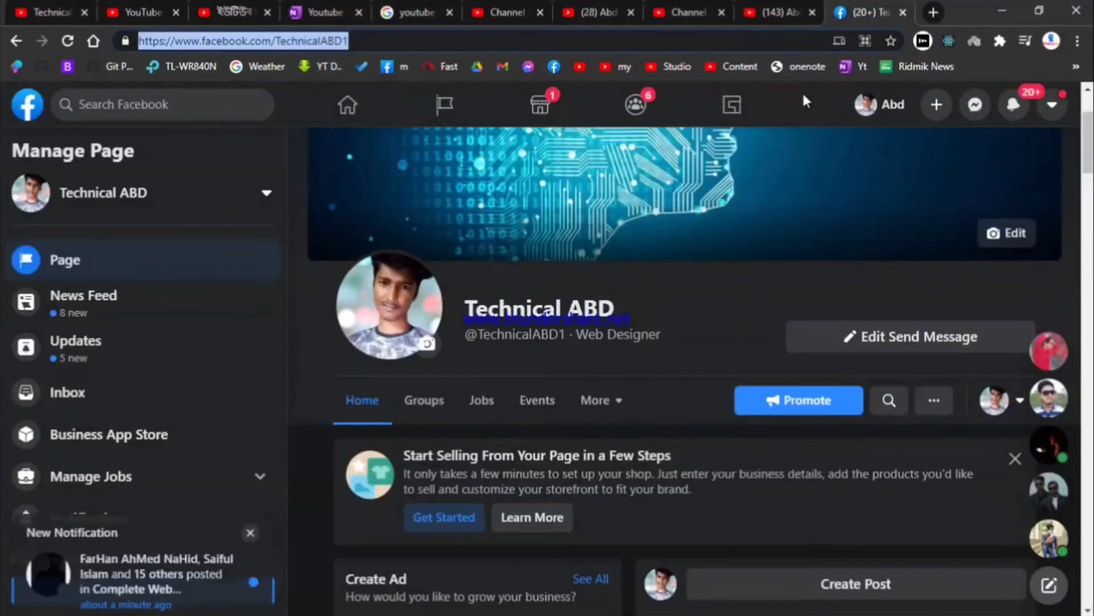
click(781, 12)
click(688, 12)
scroll(562, 368, down, 2)
scroll(562, 368, down, 5)
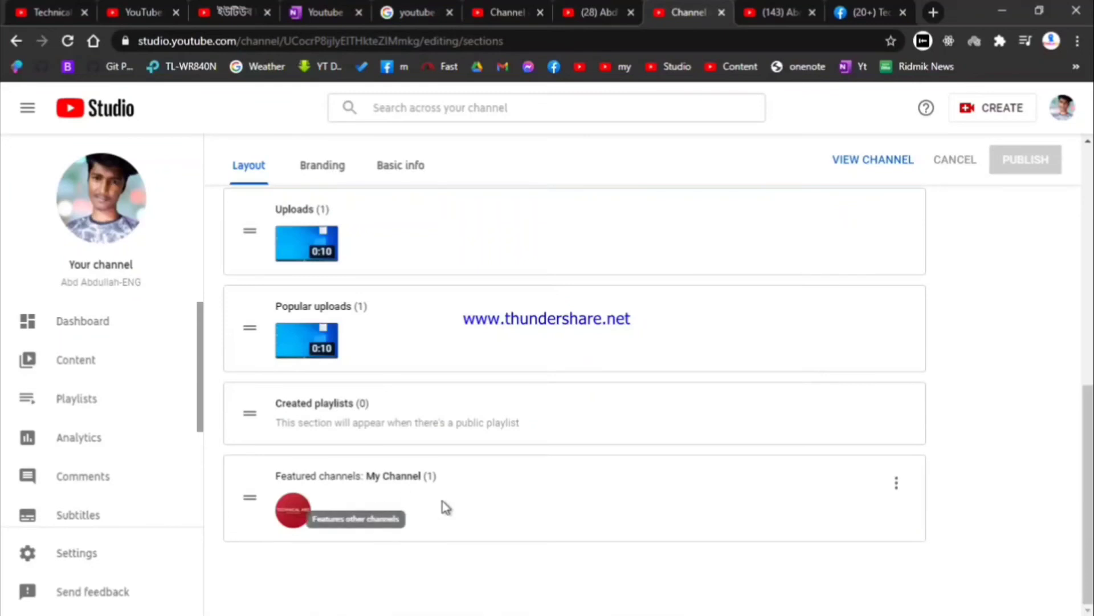
Step: With the Featured channels options open, highlight Technical ABD's Others Channel section for comparison
click(897, 483)
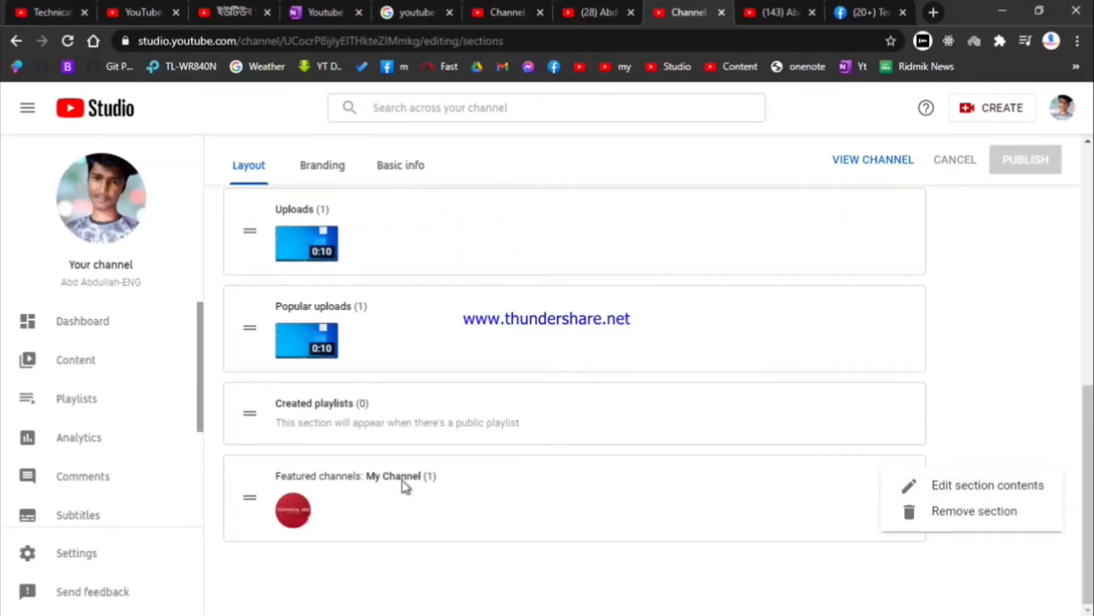
click(764, 11)
click(687, 11)
click(52, 12)
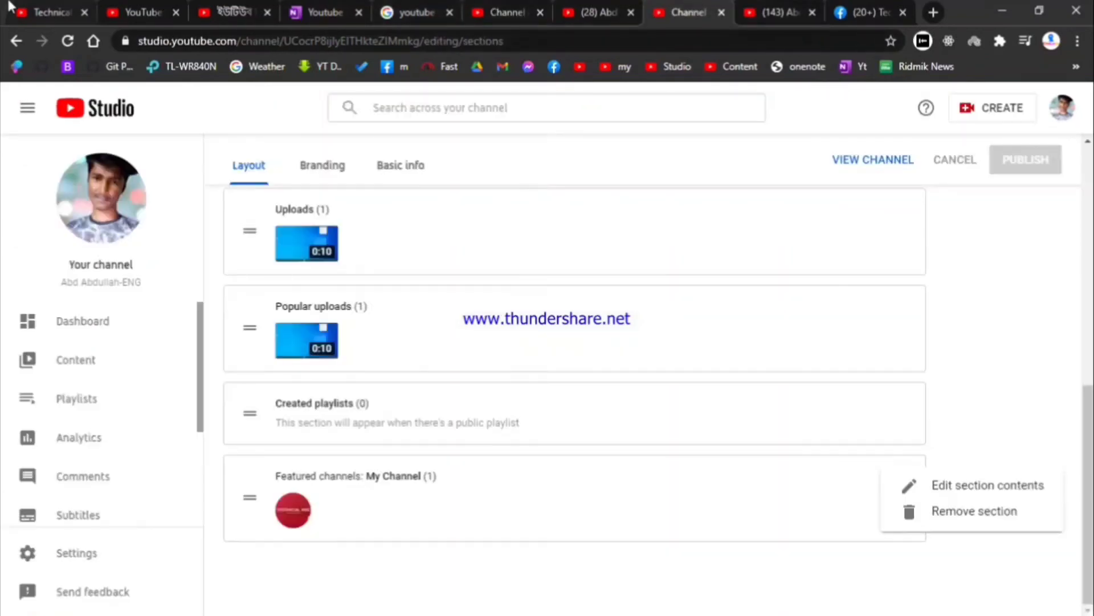
click(106, 8)
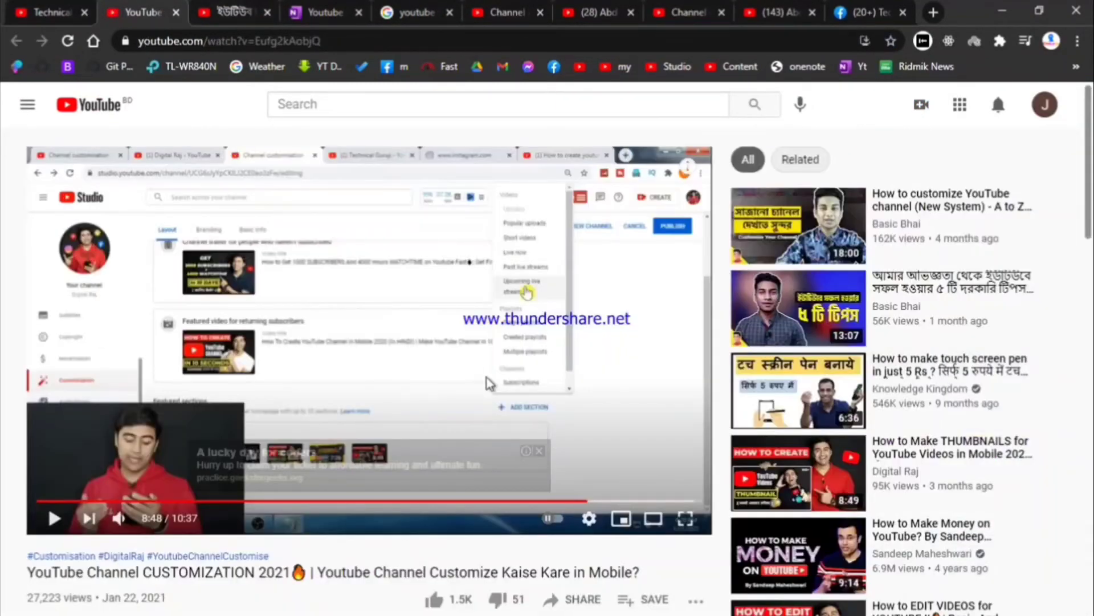
scroll(489, 383, down, 6)
key(ctrl+shift+Tab)
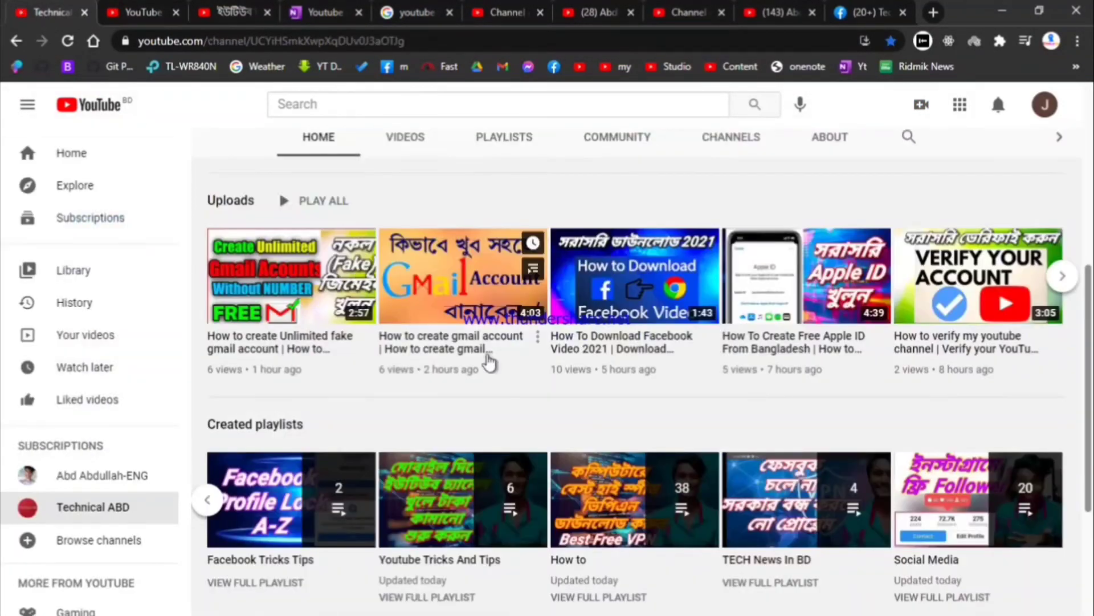
scroll(449, 344, down, 3)
drag(252, 436, 790, 574)
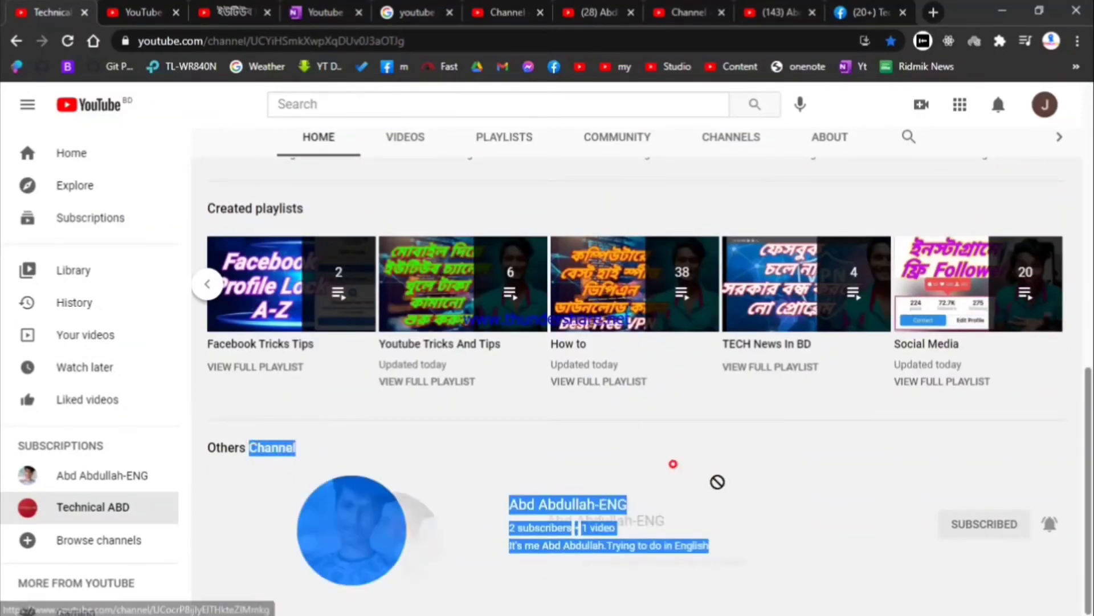
click(665, 456)
scroll(656, 459, up, 5)
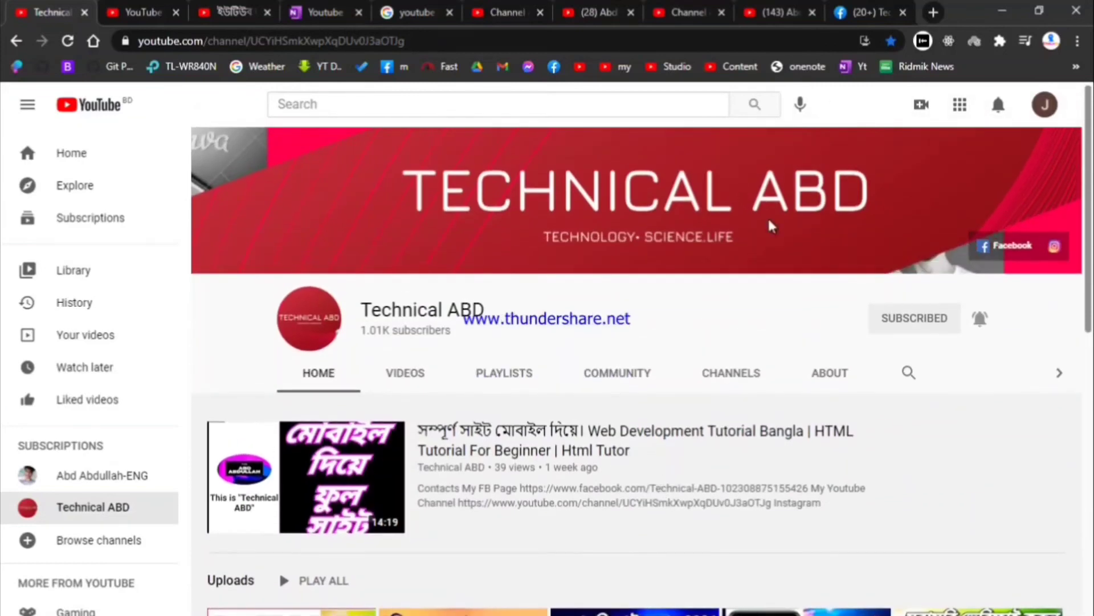
Step: Close the Featured channels section options and show the own channel's Channels page
click(778, 12)
click(691, 8)
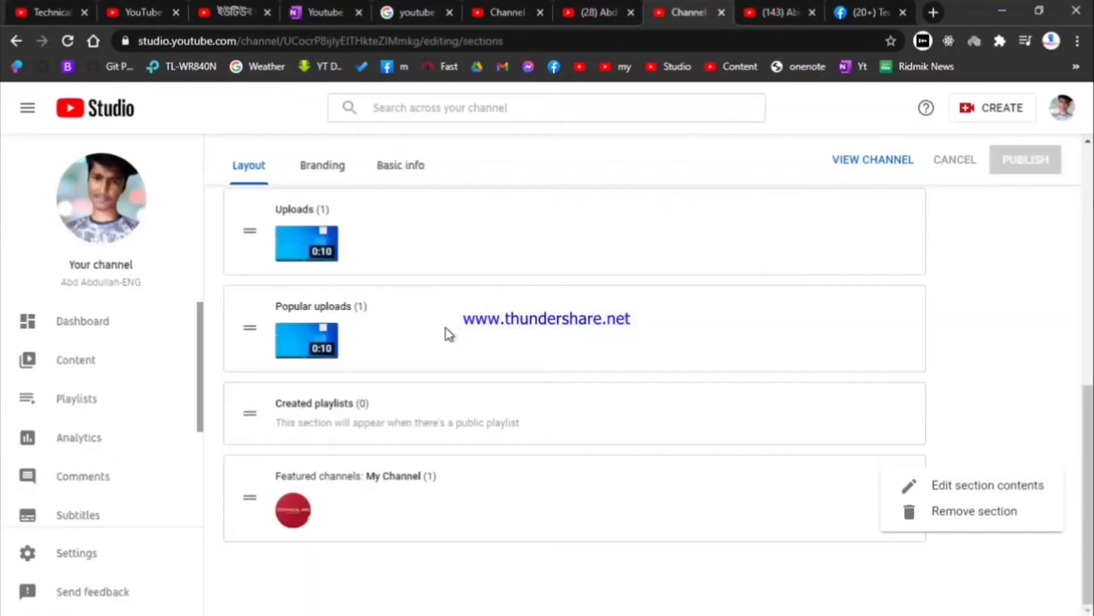
click(1009, 267)
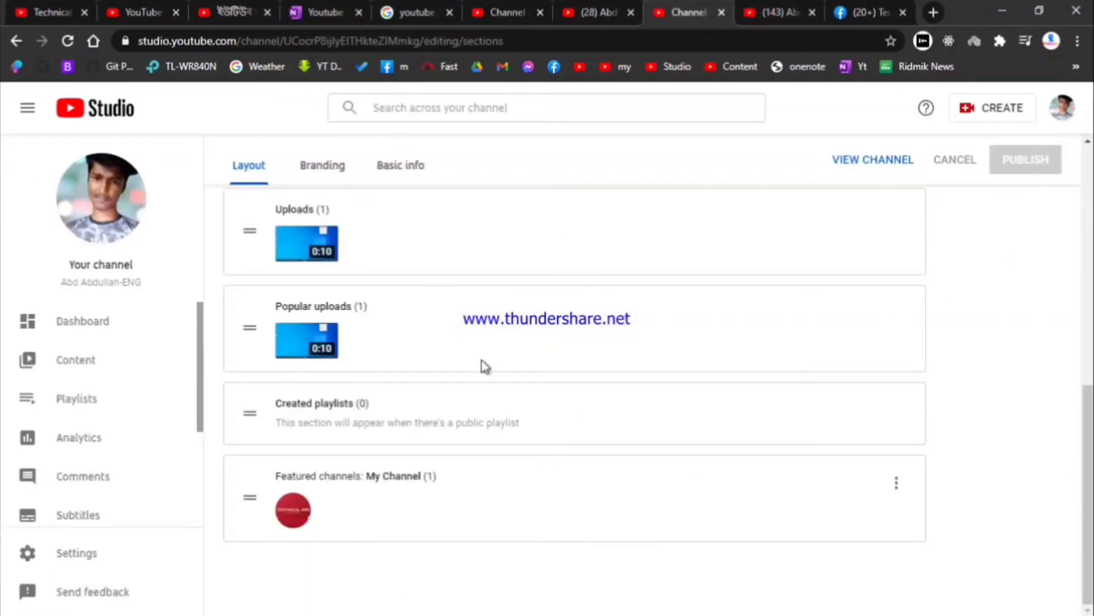
click(800, 8)
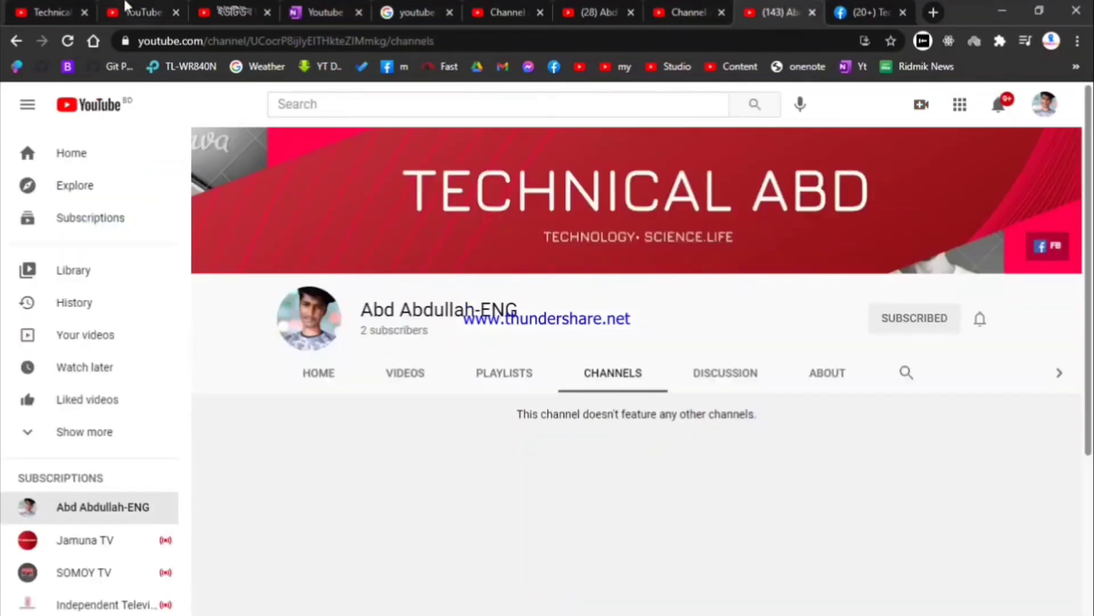
Step: Reload the channel and scroll through its Home page with the Demo Vidiw spotlight
click(69, 41)
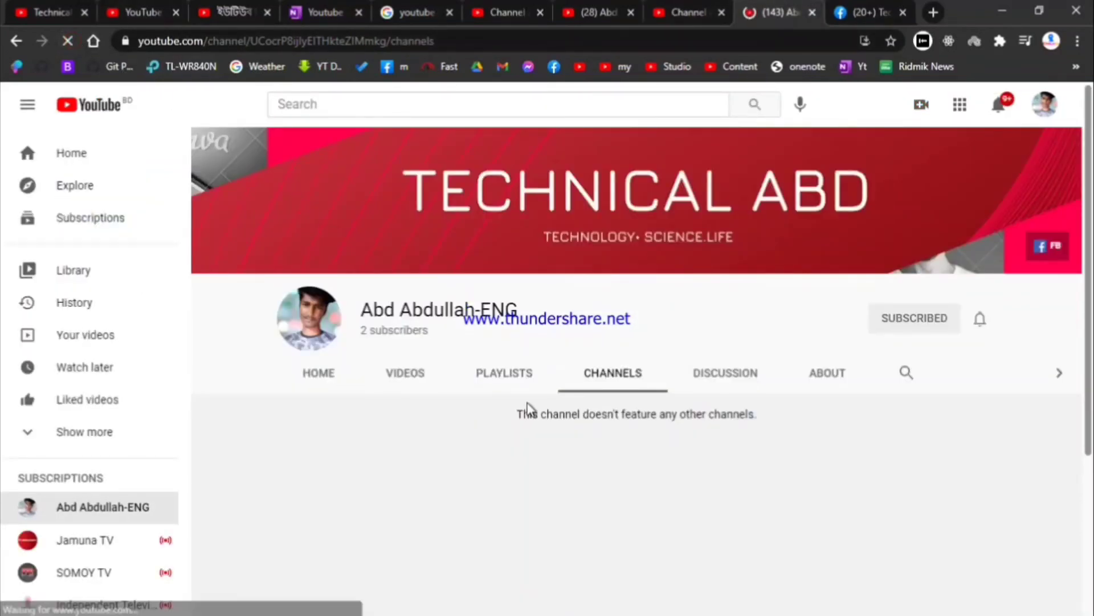
click(351, 379)
scroll(431, 390, down, 2)
scroll(439, 376, down, 3)
scroll(587, 296, up, 5)
scroll(325, 445, down, 5)
scroll(354, 405, up, 2)
scroll(359, 410, down, 2)
scroll(335, 477, up, 5)
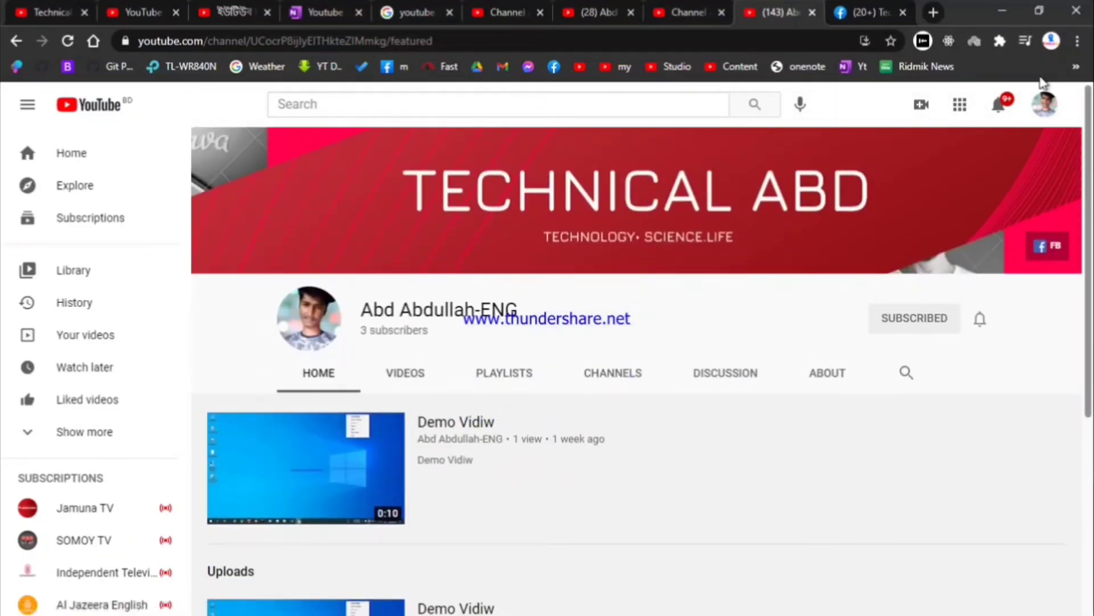
Step: Check the account menu and notifications, then go back to the Studio layout page
click(1047, 107)
click(1057, 114)
click(1045, 105)
click(1031, 123)
click(999, 110)
click(999, 108)
click(691, 11)
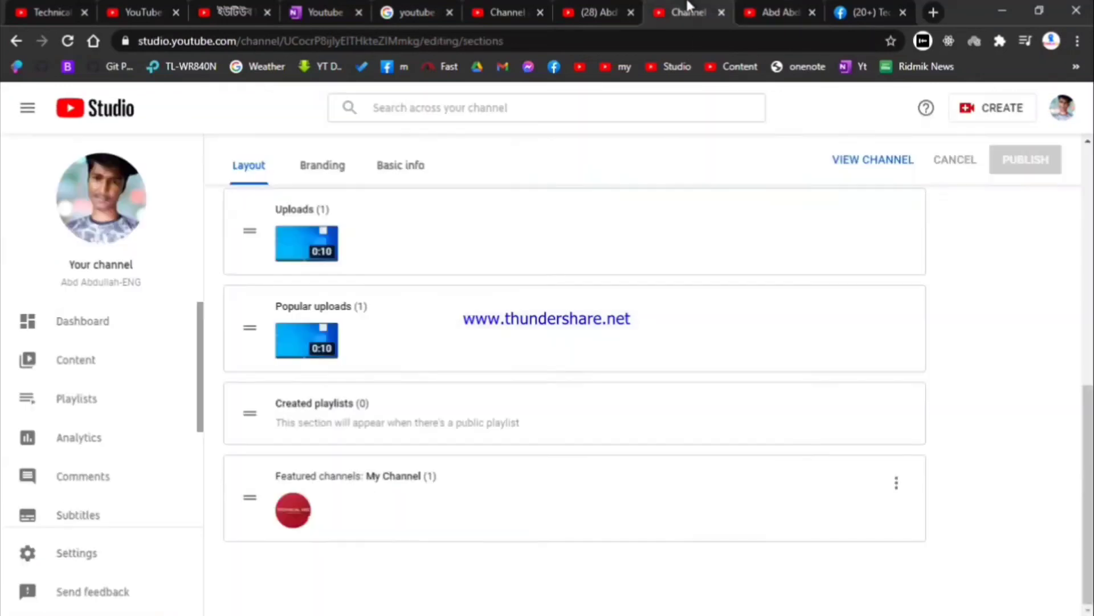
Step: Review the Layout tab's homepage sections and the own channel's public page
scroll(488, 334, up, 10)
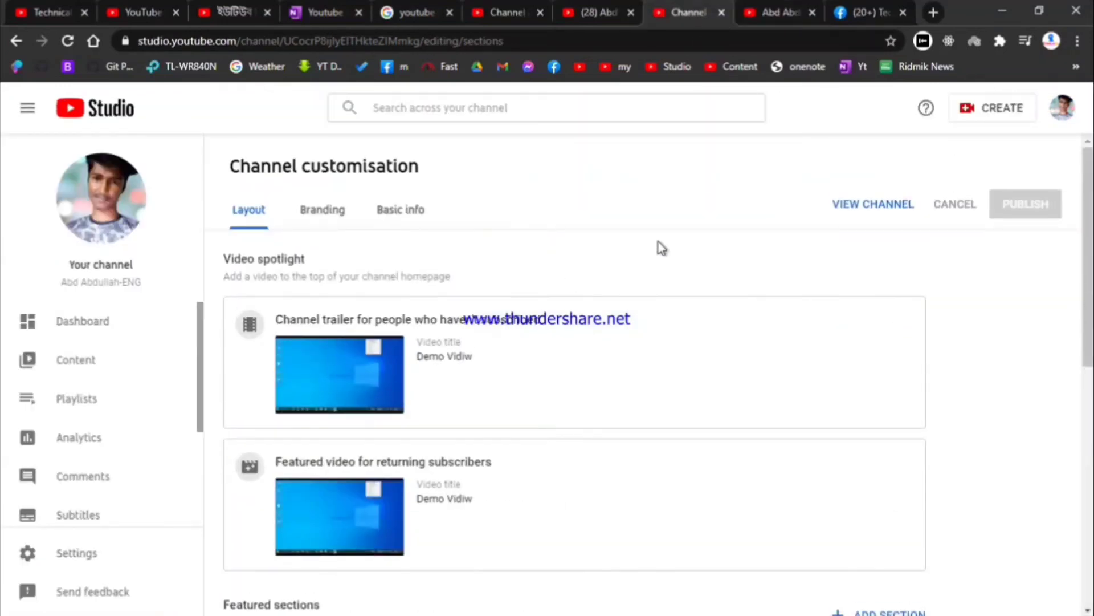
scroll(251, 416, down, 10)
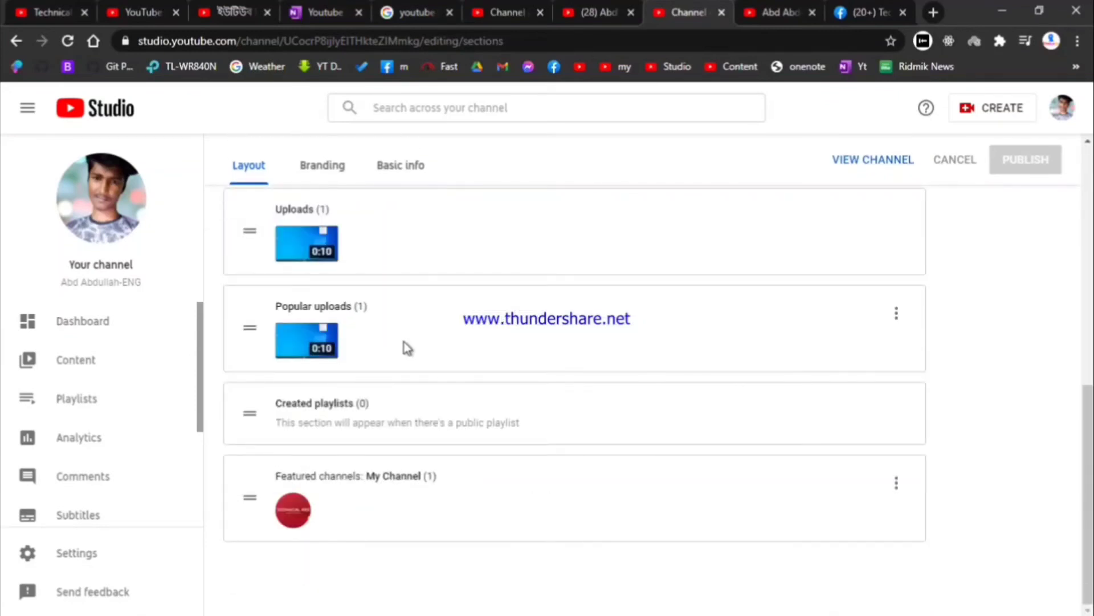
scroll(177, 412, down, 3)
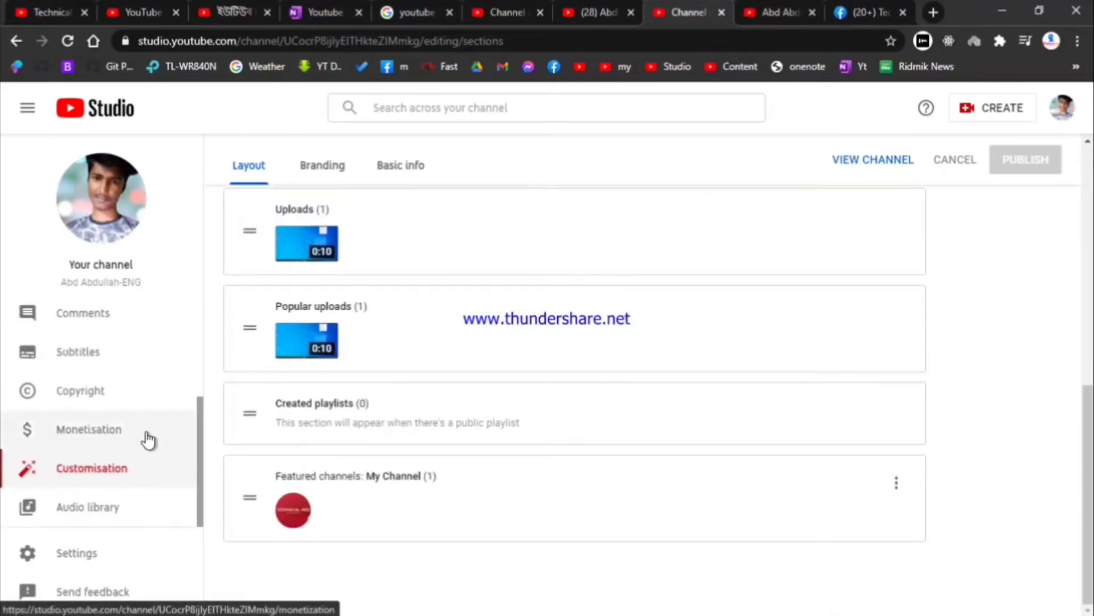
scroll(435, 294, up, 1)
scroll(435, 295, up, 10)
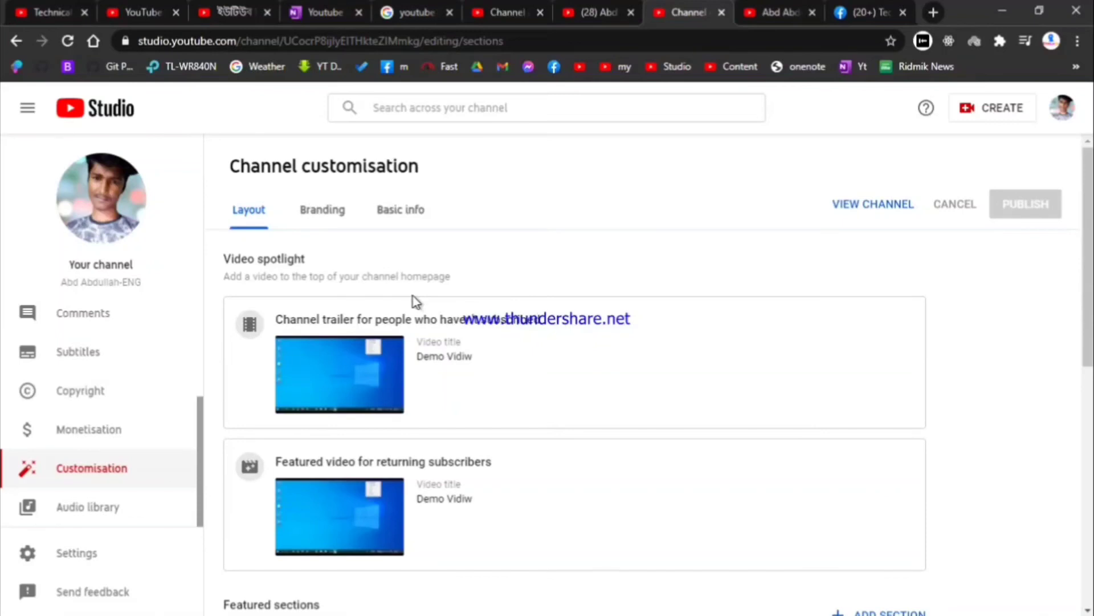
scroll(399, 305, down, 6)
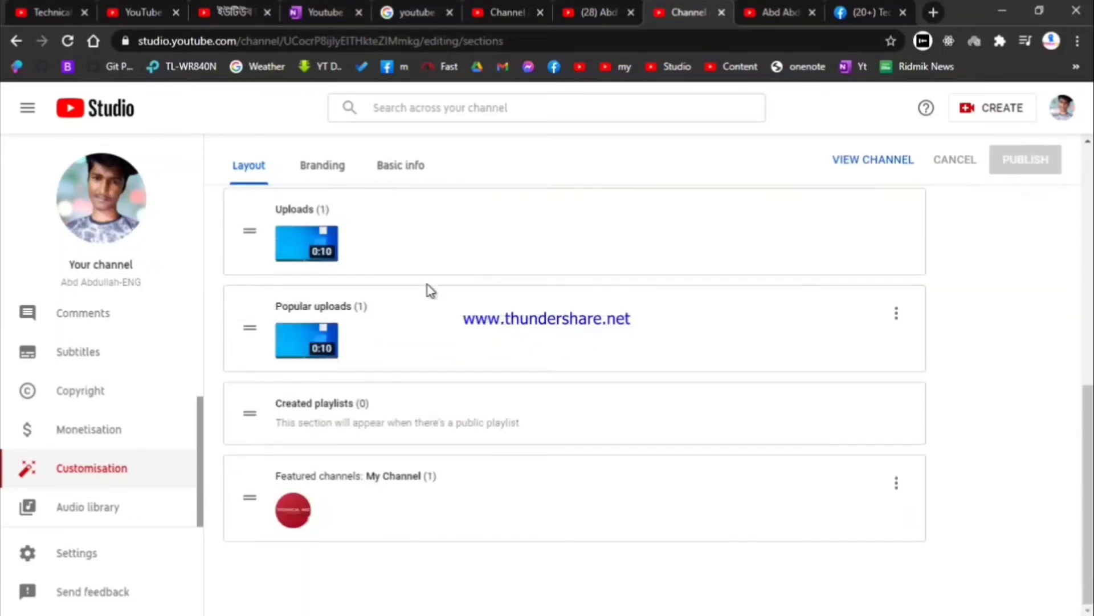
click(781, 12)
scroll(484, 281, down, 5)
scroll(478, 293, up, 5)
Step: Scroll through the Technical ABD channel's Home page with its HTML tutorial and Uploads row
click(106, 7)
click(54, 12)
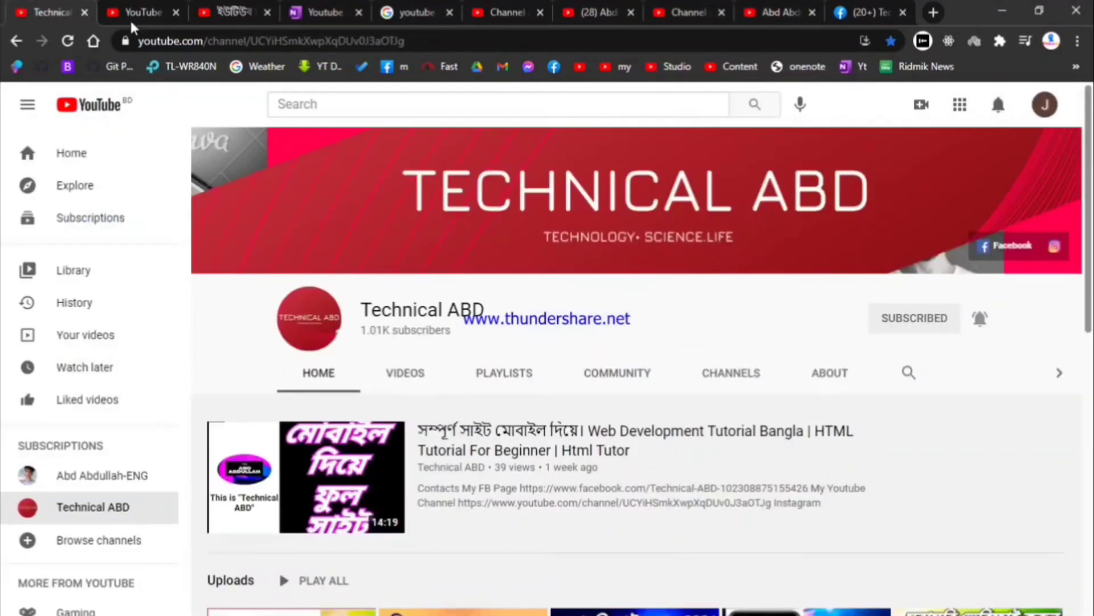
scroll(542, 366, down, 10)
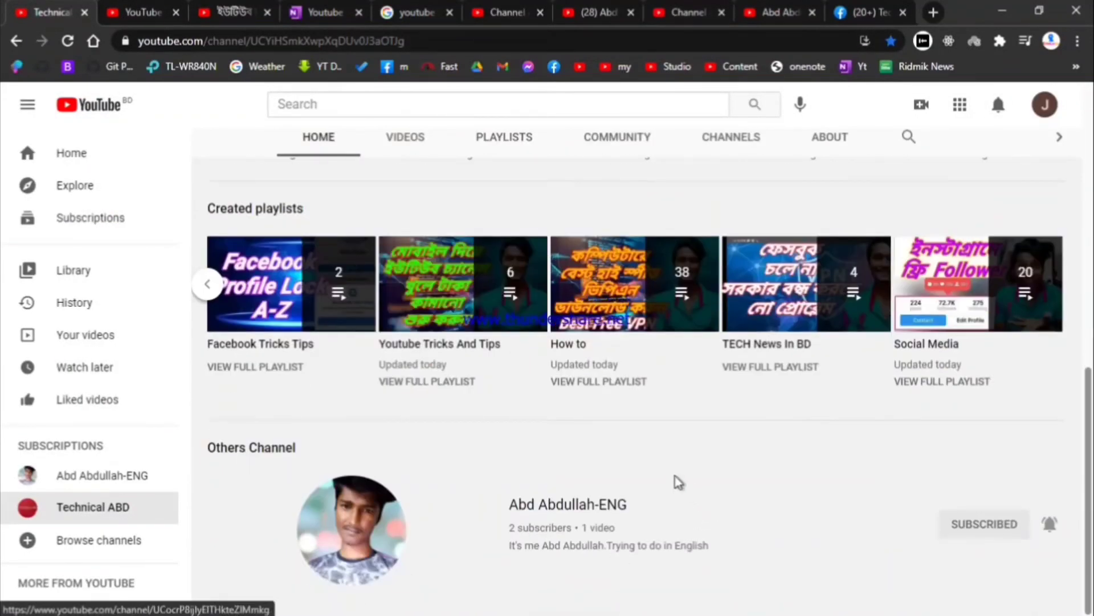
scroll(675, 477, up, 5)
scroll(672, 474, up, 5)
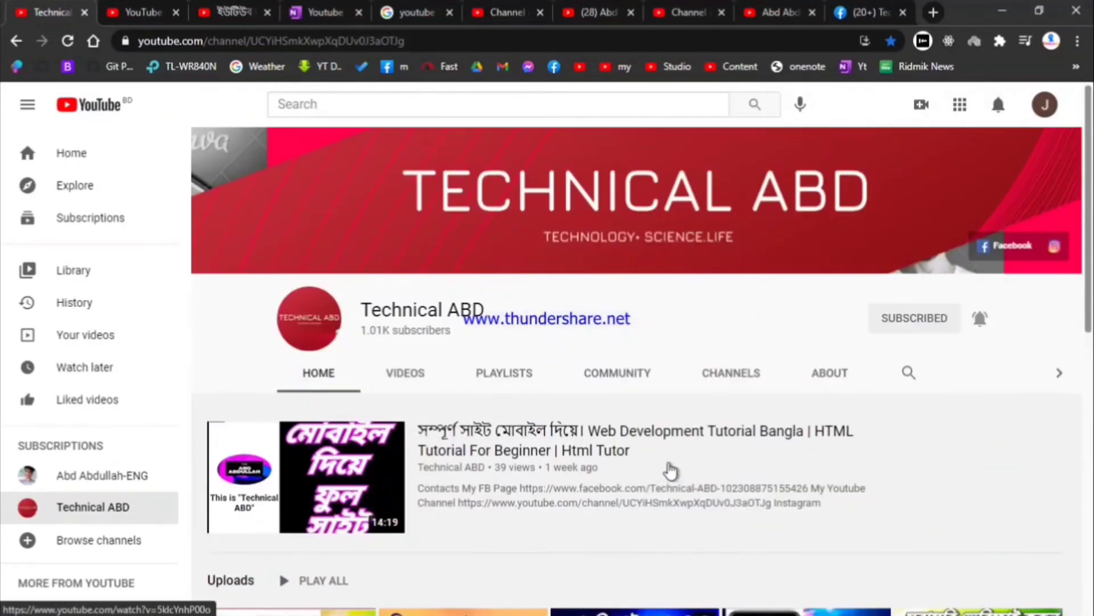
scroll(671, 467, down, 10)
scroll(673, 465, up, 10)
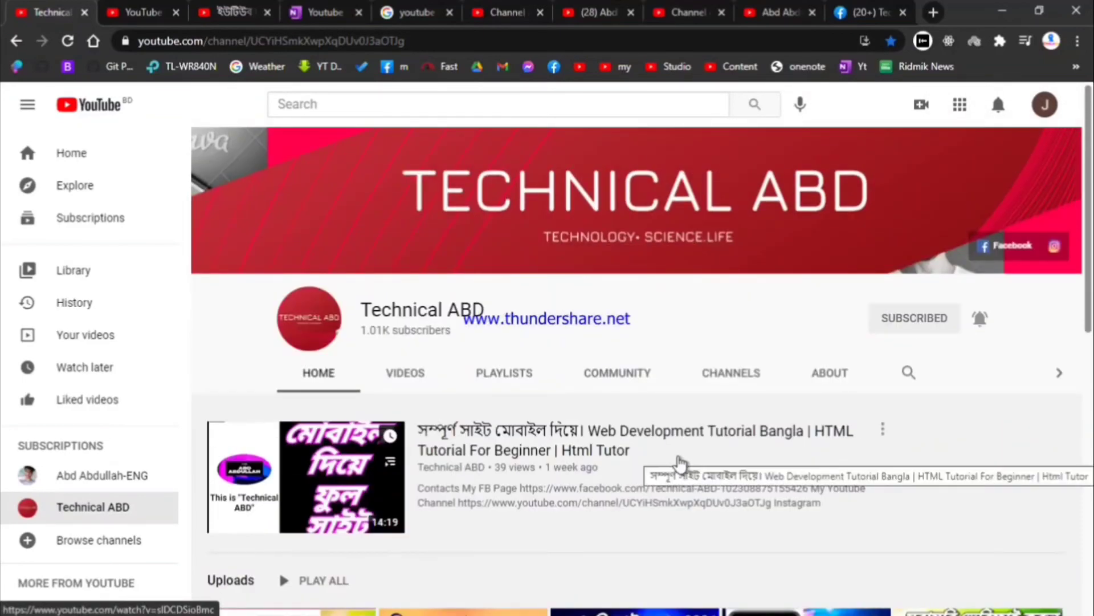
scroll(644, 448, down, 2)
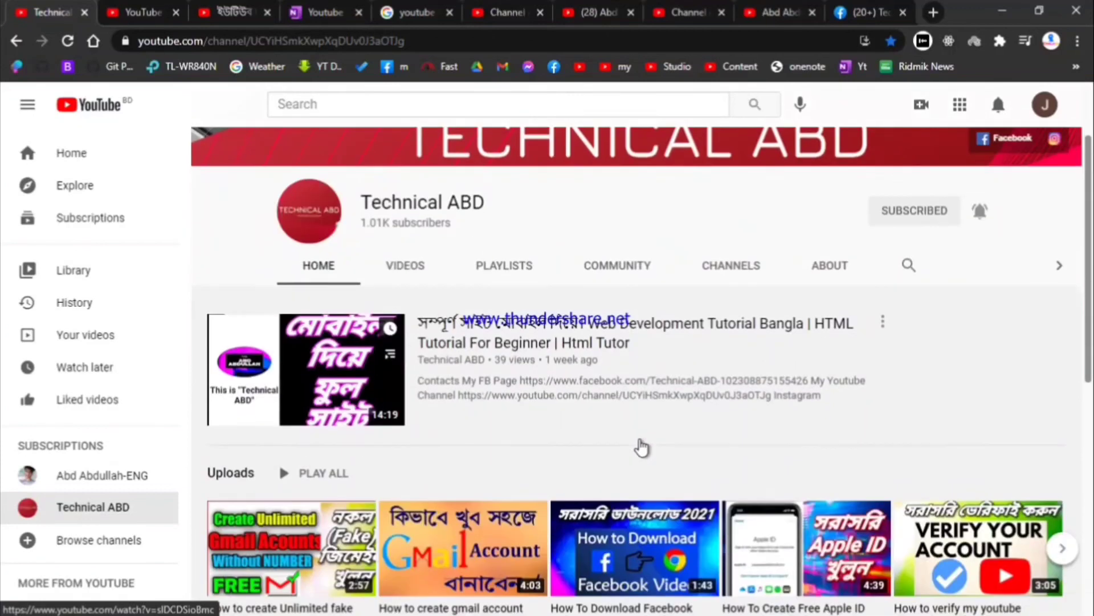